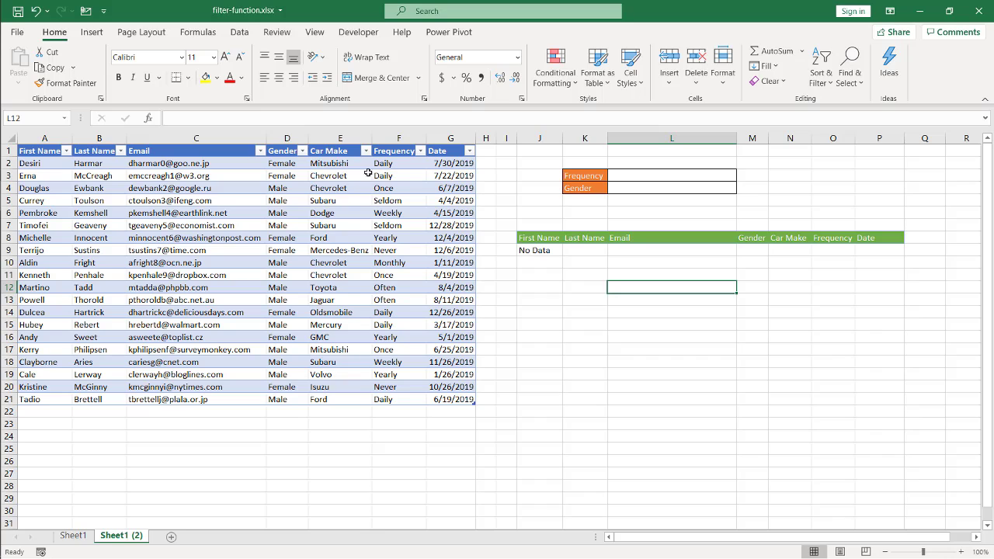
- Filter the source table's Frequency column to show only Daily, and clear that filter again
click(420, 151)
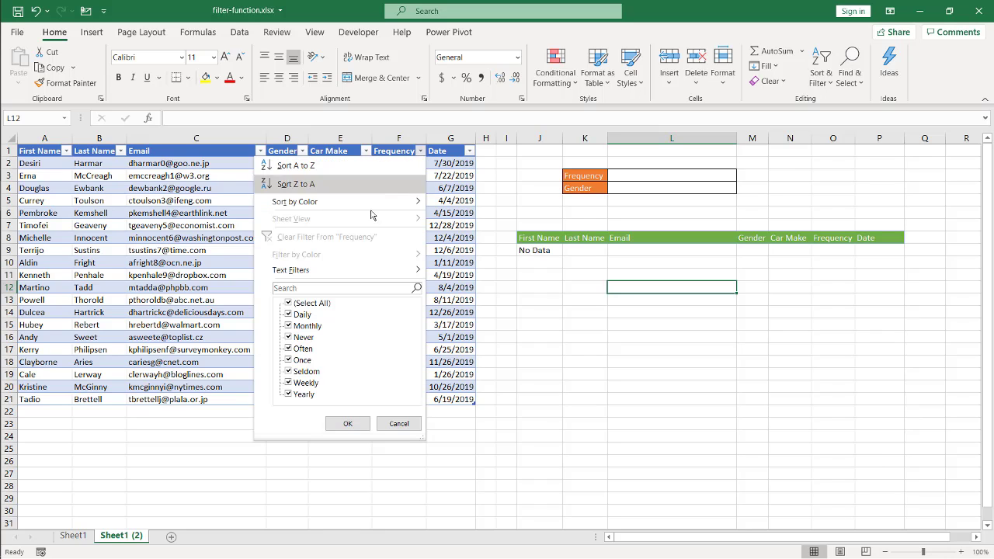
click(292, 309)
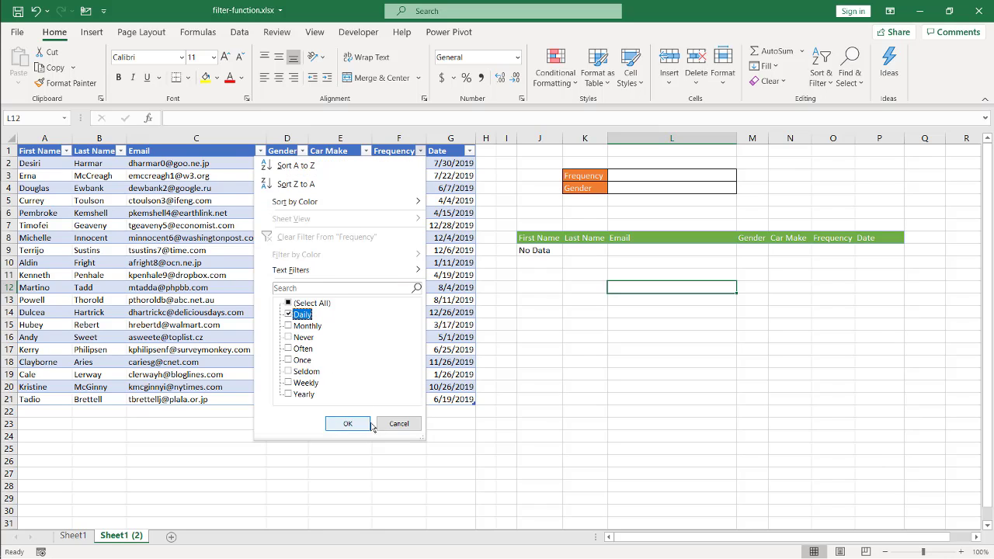
click(356, 427)
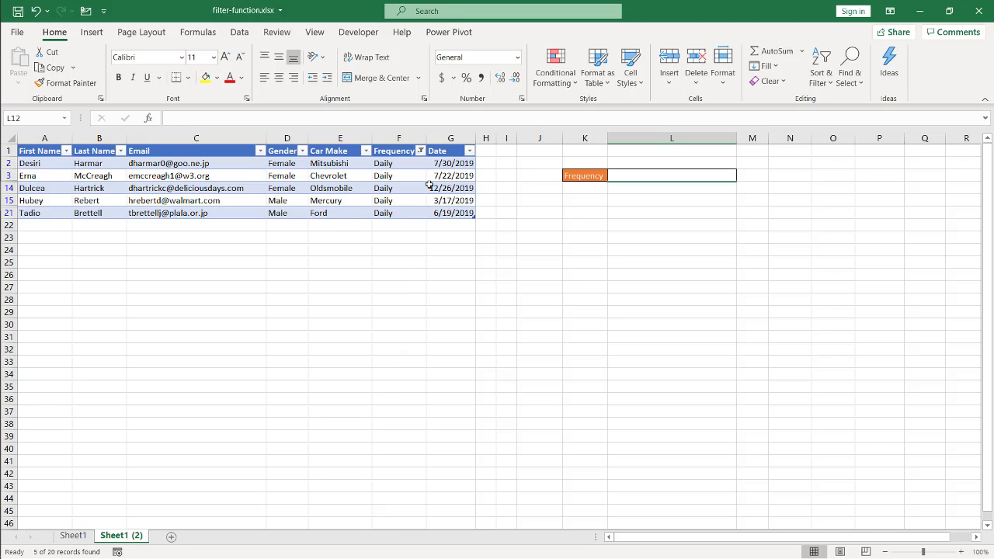
click(420, 151)
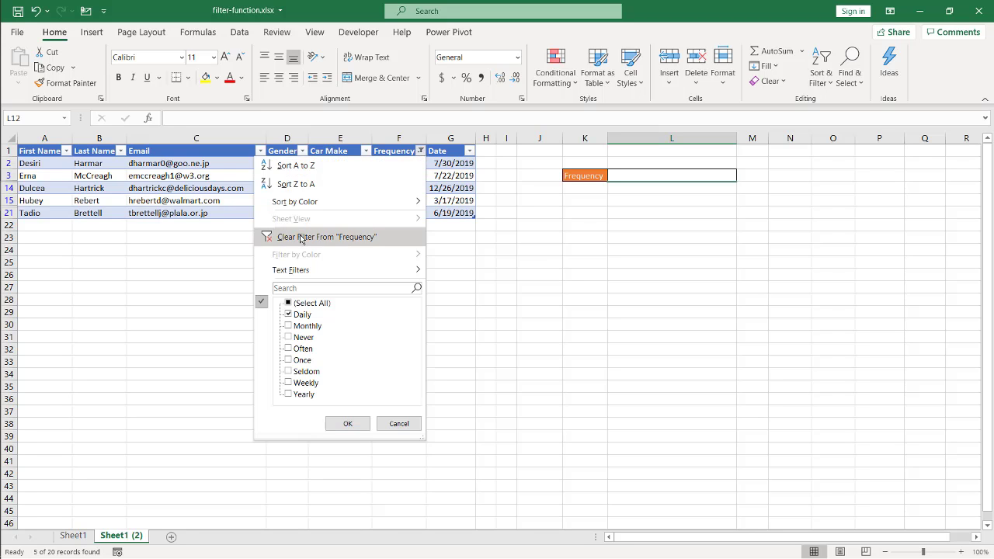
click(301, 238)
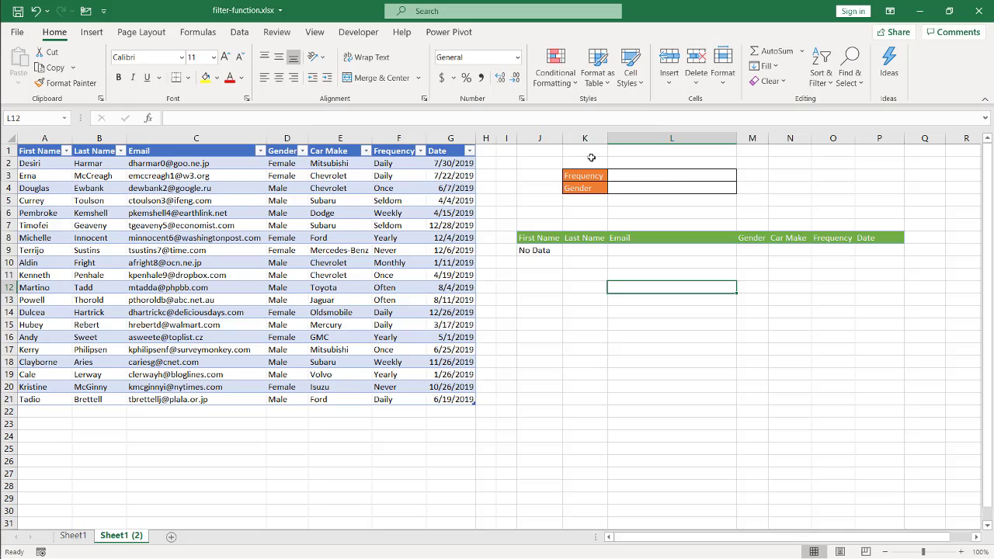
- Enter Daily as the Frequency criterion and Male as the Gender criterion in cells L3 and L4
click(617, 175)
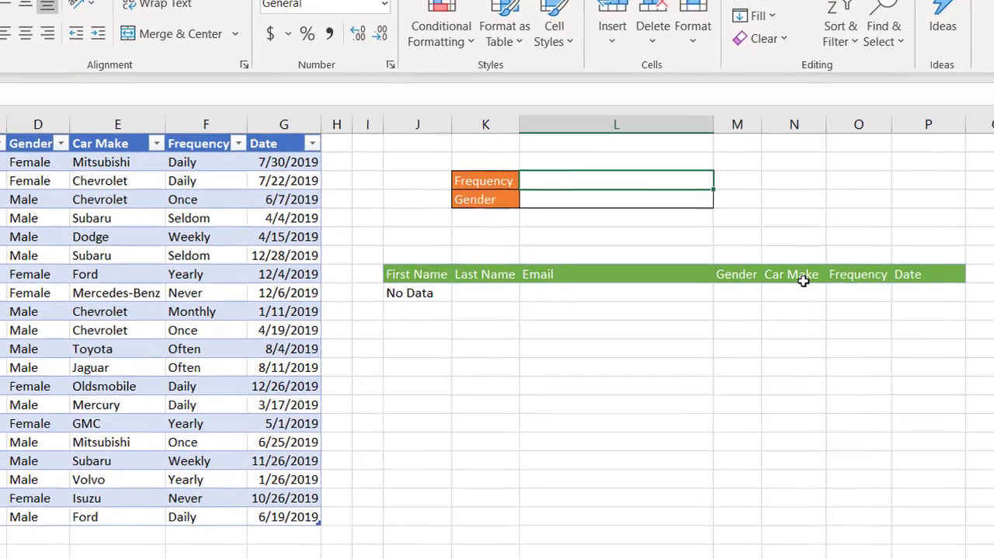
text(Dail)
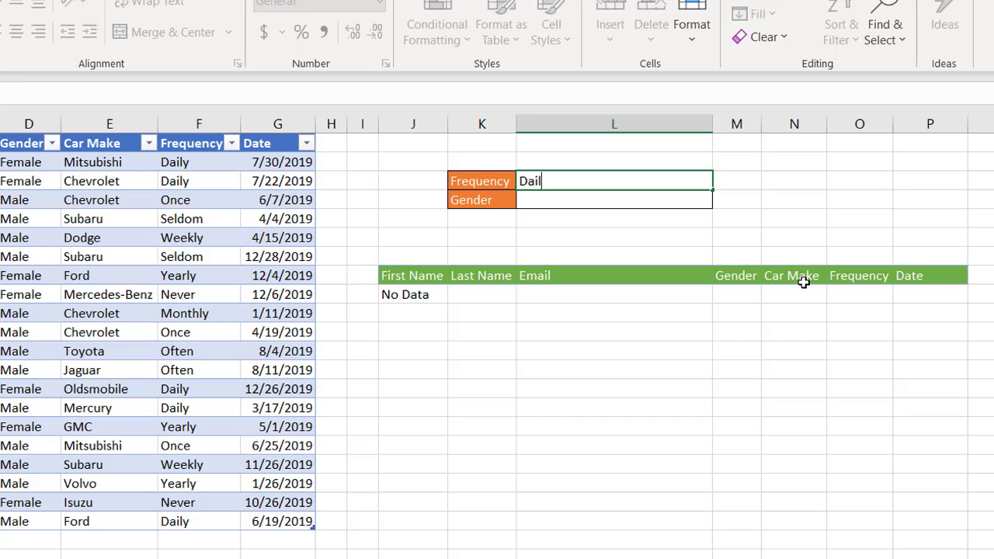
text(y)
key(Return)
text(Male)
key(Return)
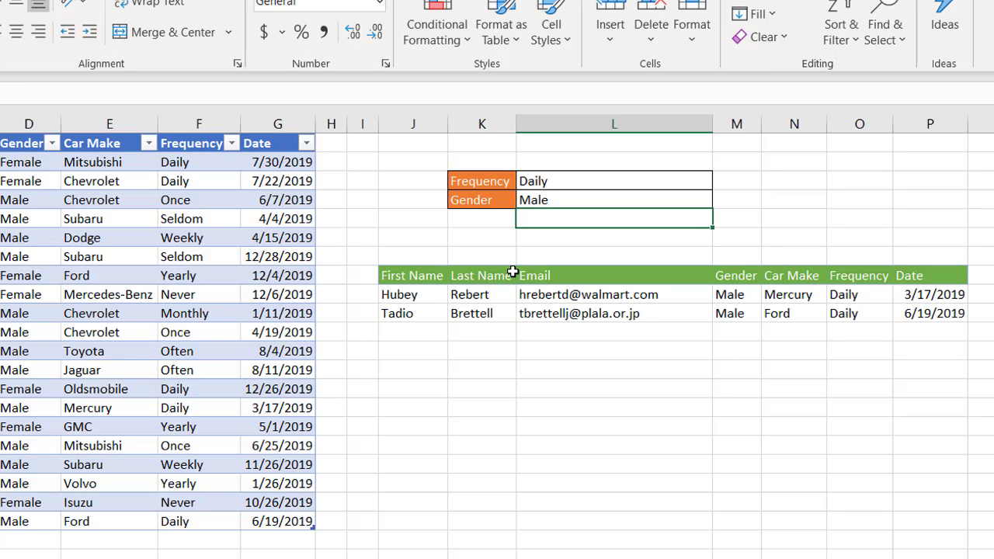
- Set the Gender criterion in L4 to Female
click(577, 199)
text(Female)
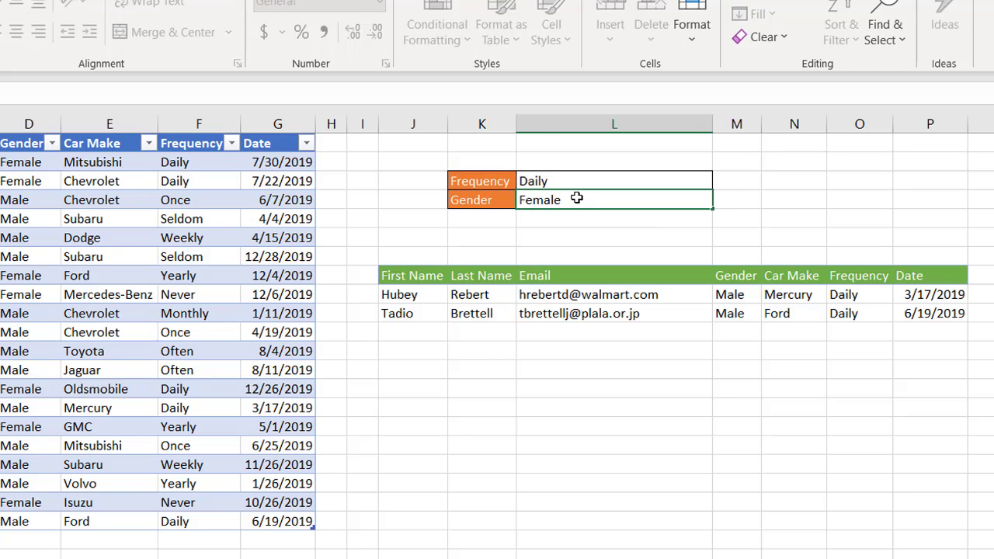
key(Return)
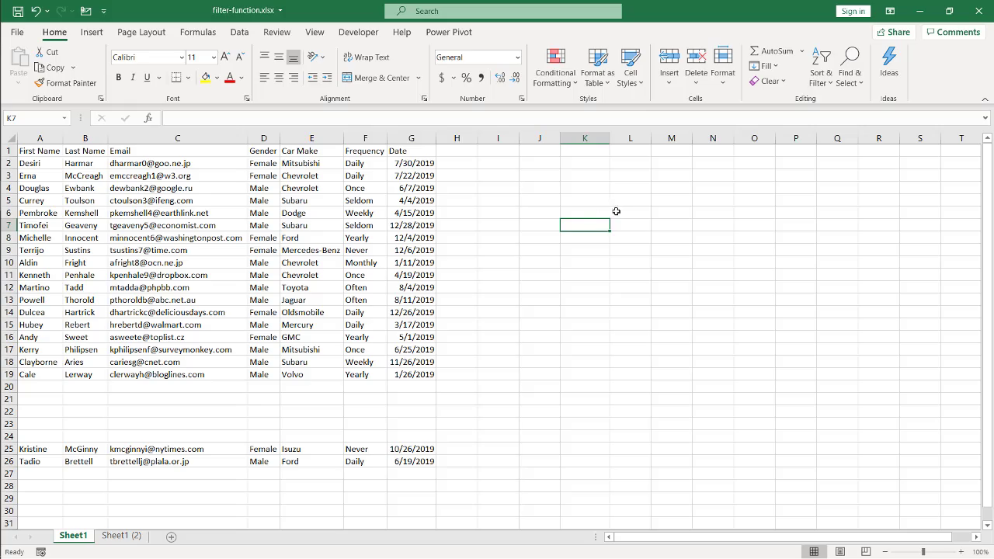
- Start a FILTER formula in cell J6 of Sheet1 with A2:G19 as its array argument
click(550, 215)
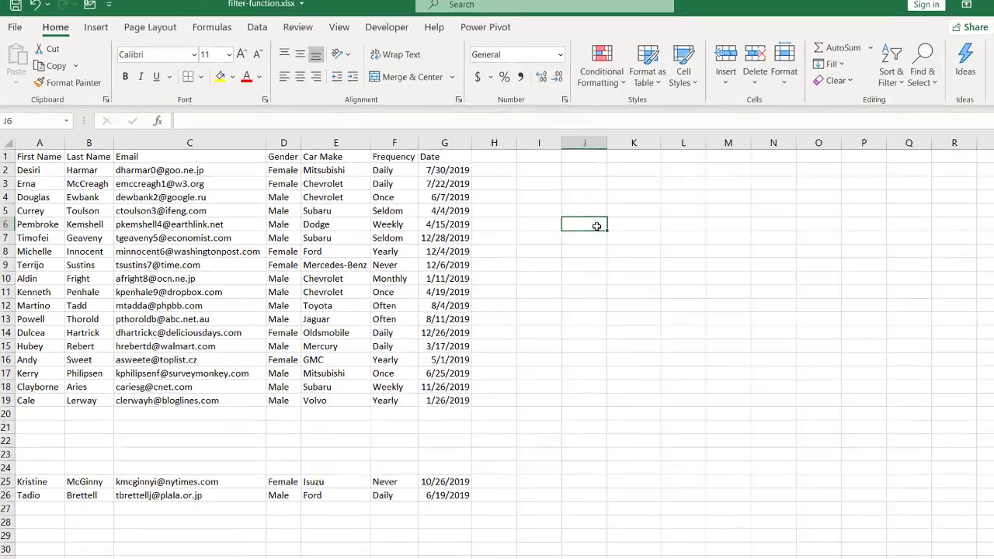
text(=fil)
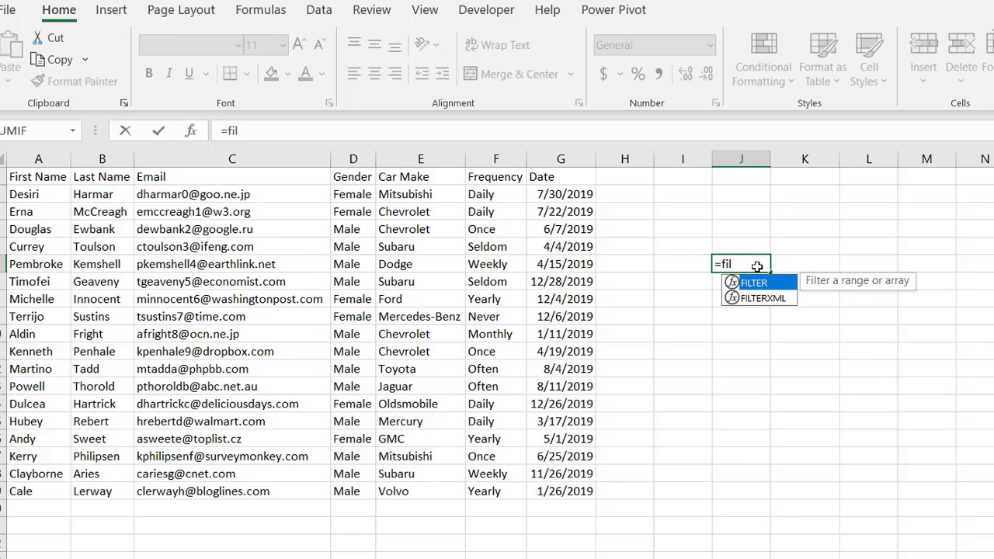
double_click(753, 283)
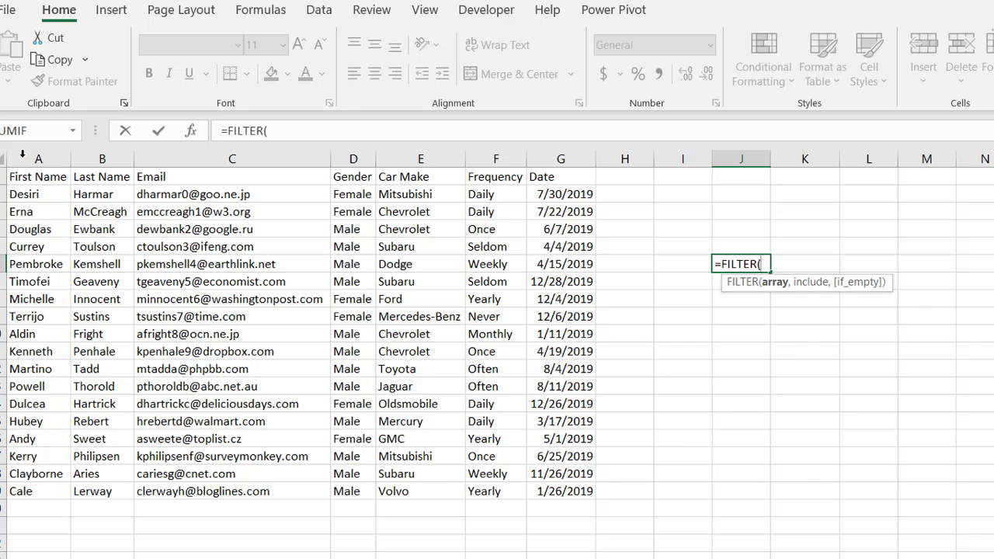
drag(45, 194, 585, 487)
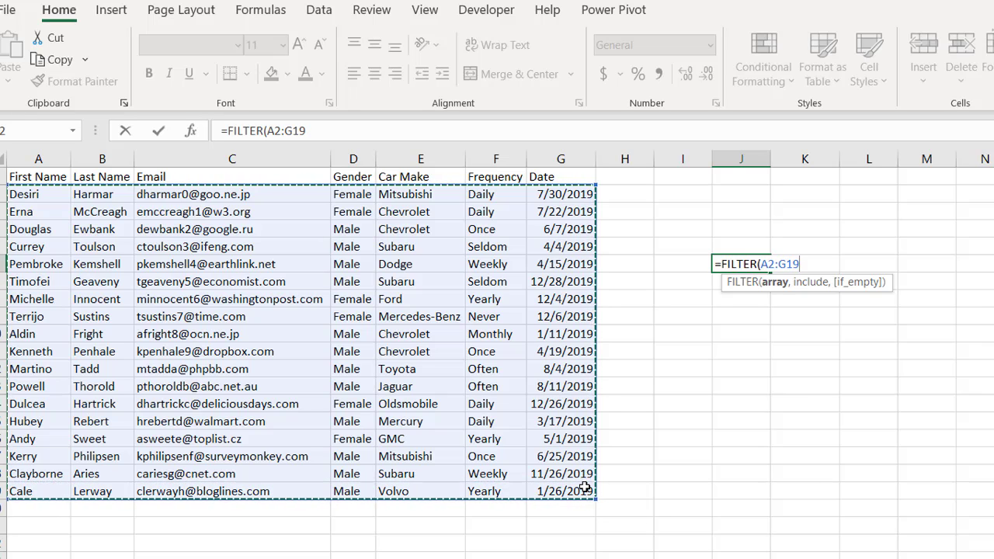
text(,)
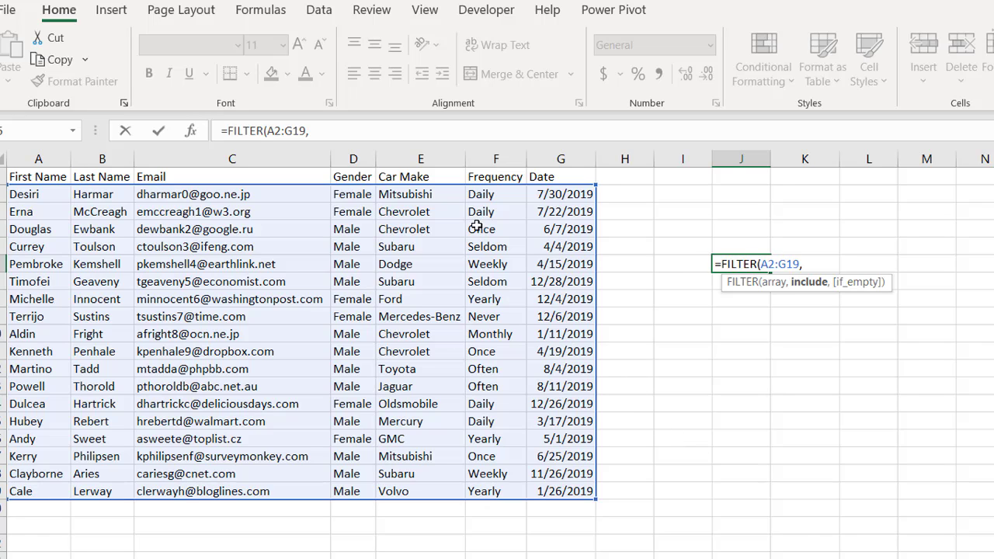
- Complete the FILTER formula with the include condition F2:F19="Once" and check the Frequency values of the returned rows
click(501, 194)
drag(508, 231, 513, 492)
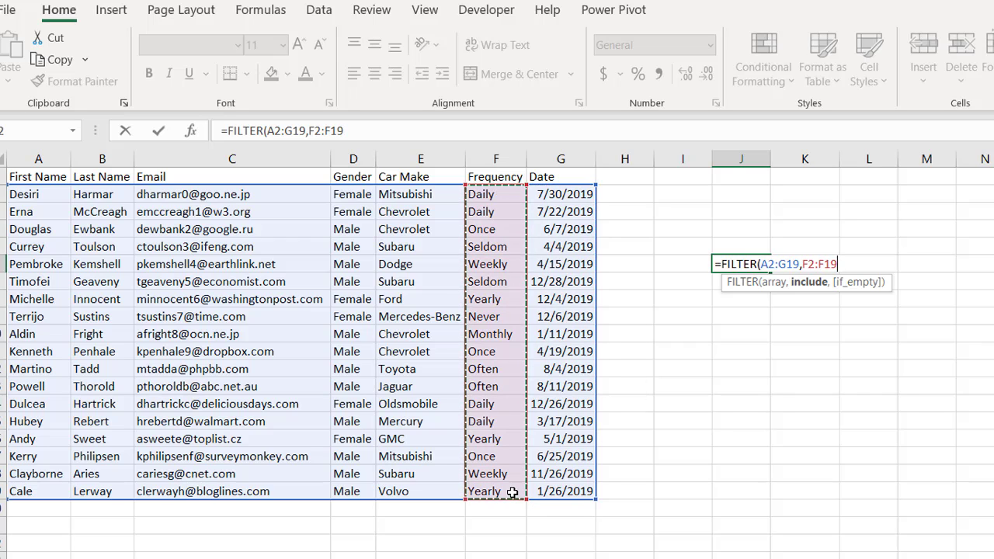
click(378, 128)
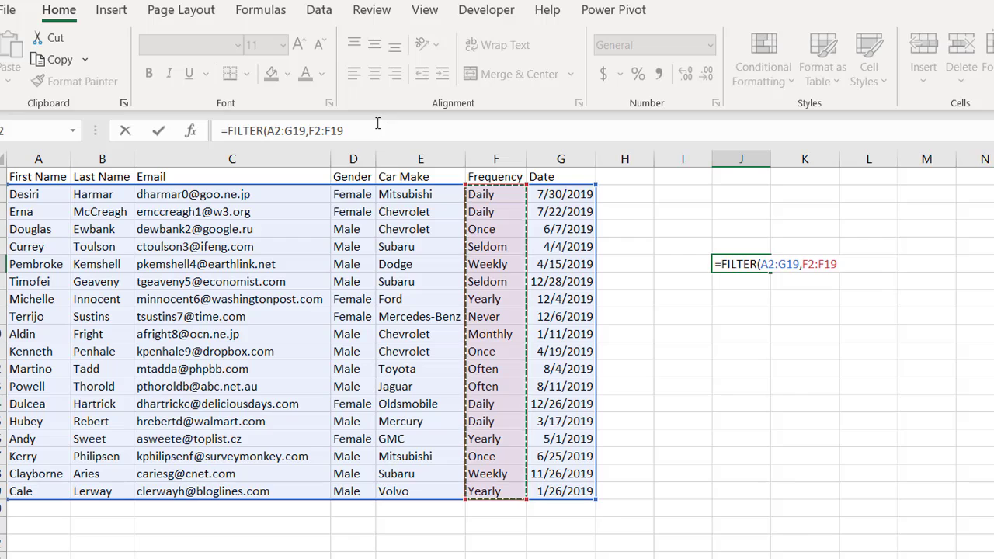
text(=)
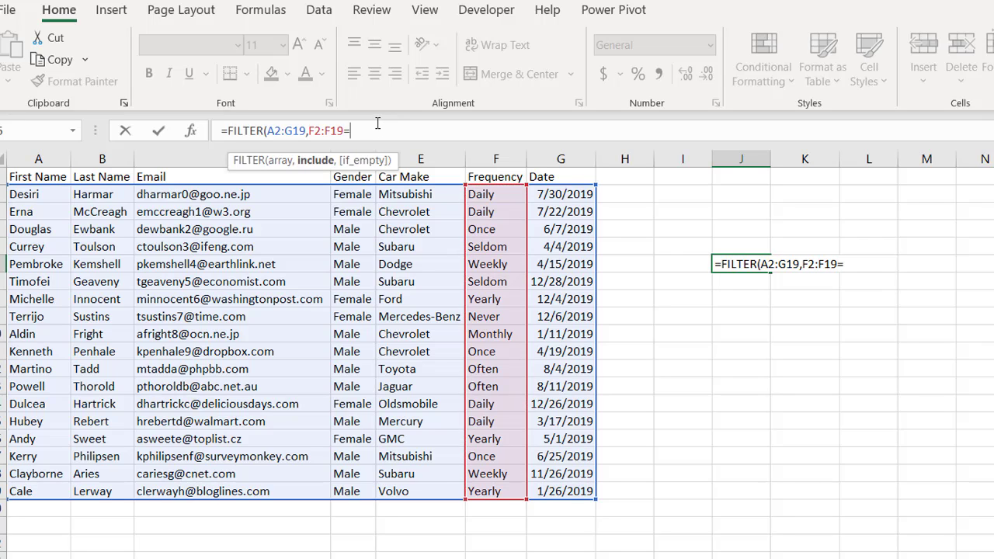
text("Once"))
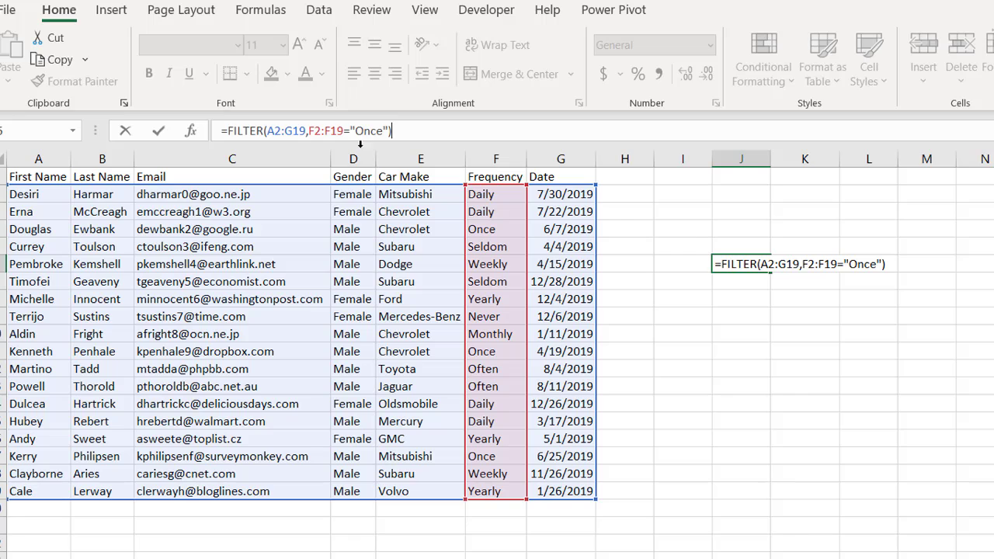
key(Left)
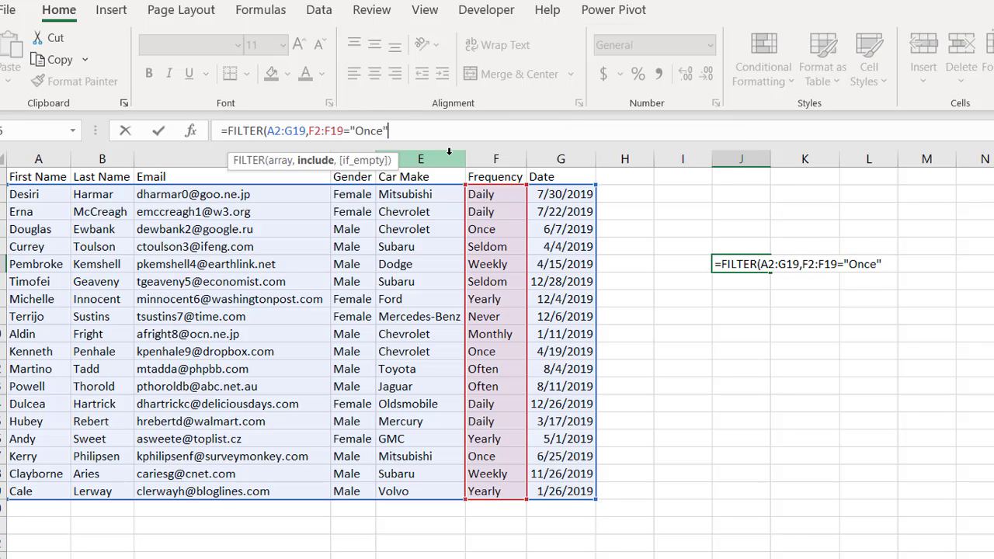
text())
key(Return)
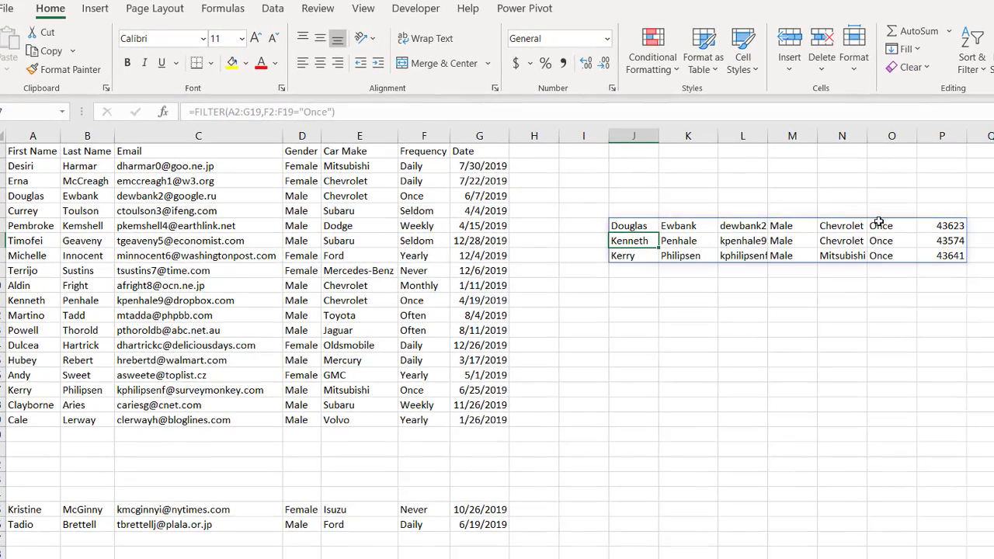
click(883, 223)
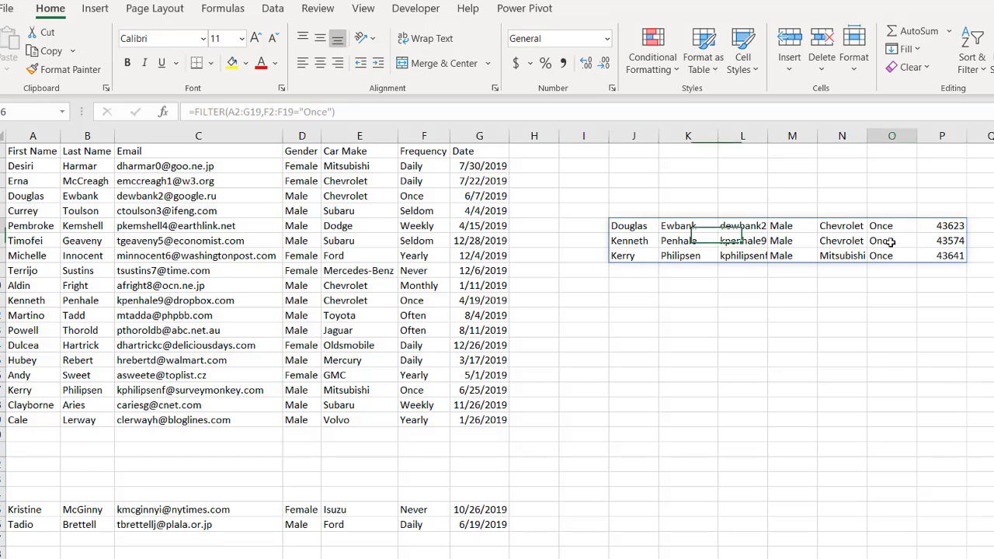
drag(888, 242, 883, 255)
click(635, 224)
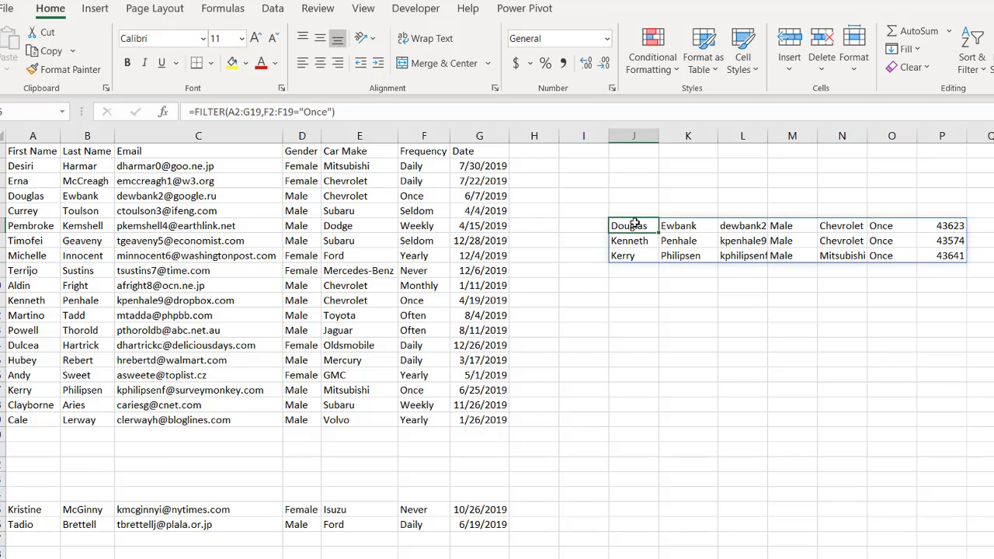
- Copy the column headers in A1:G1 to the row directly above the filtered results, starting at J5
drag(23, 154, 470, 151)
key(ctrl+c)
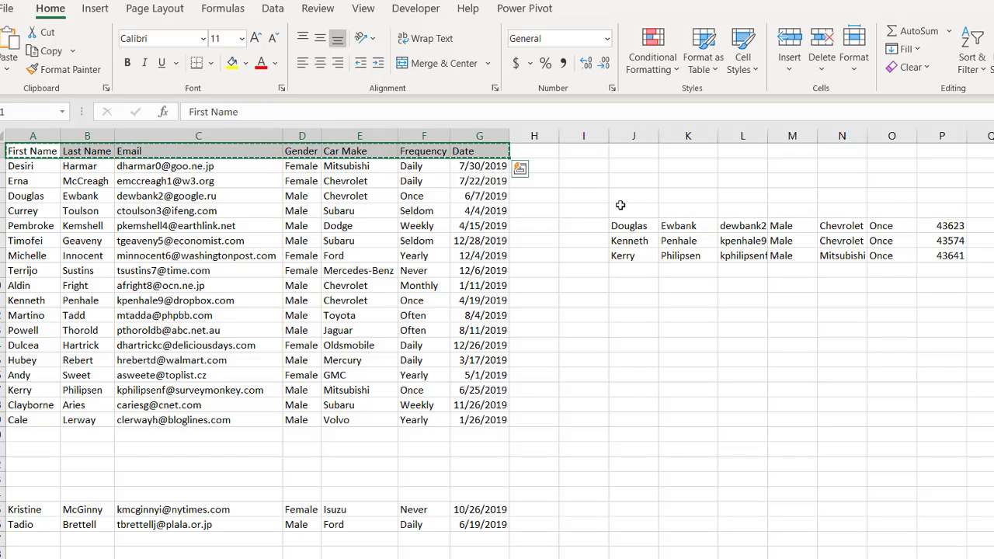
click(625, 208)
key(ctrl+v)
click(901, 379)
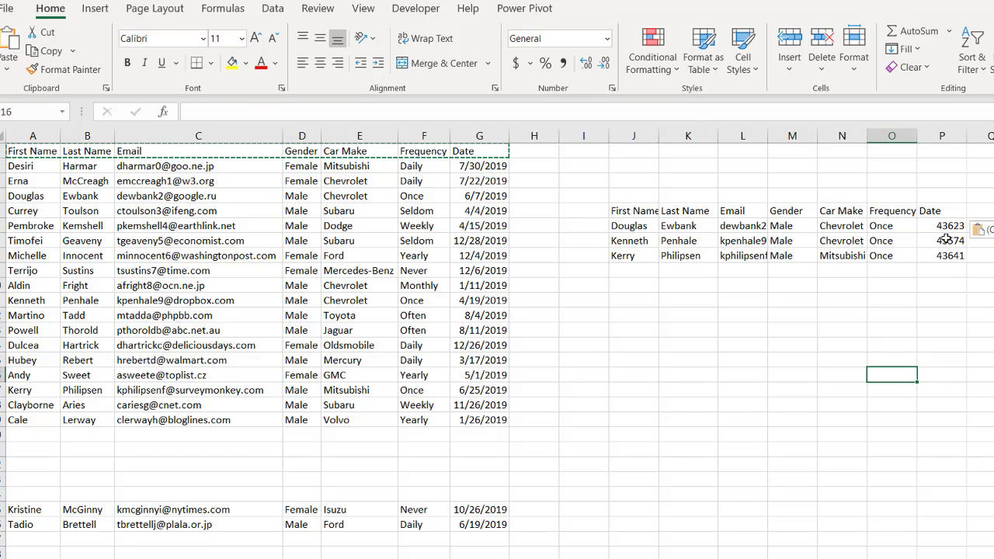
- Format column P as Short Date
click(942, 136)
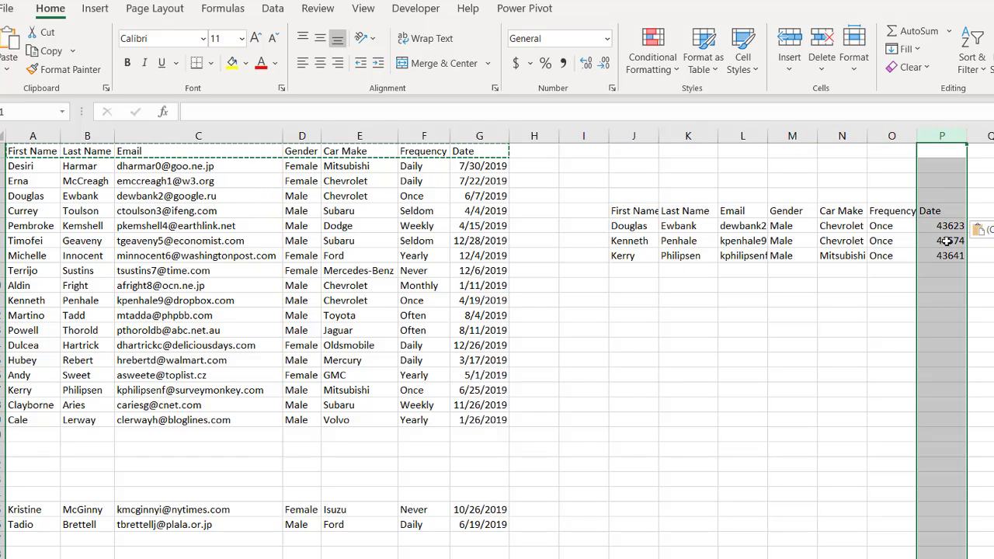
click(607, 38)
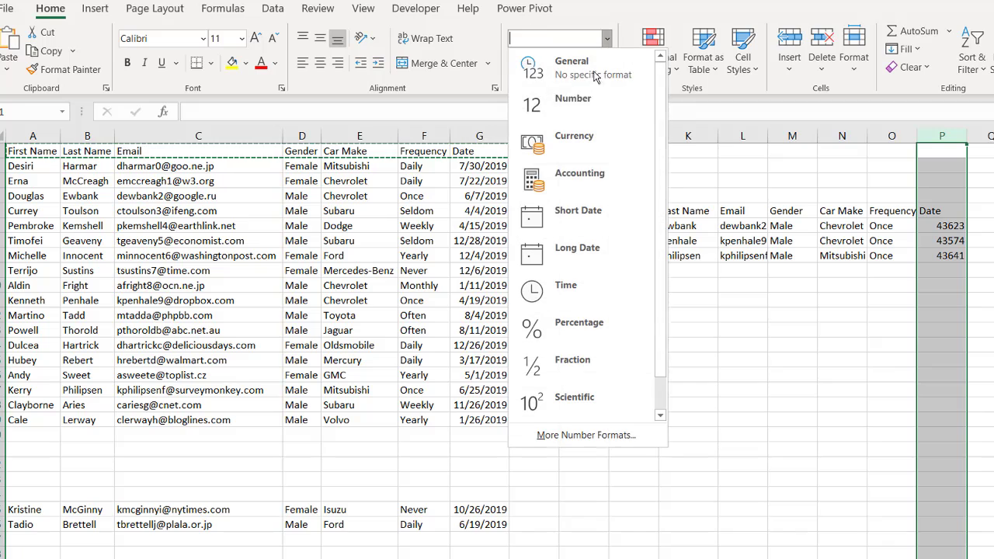
click(595, 215)
click(907, 401)
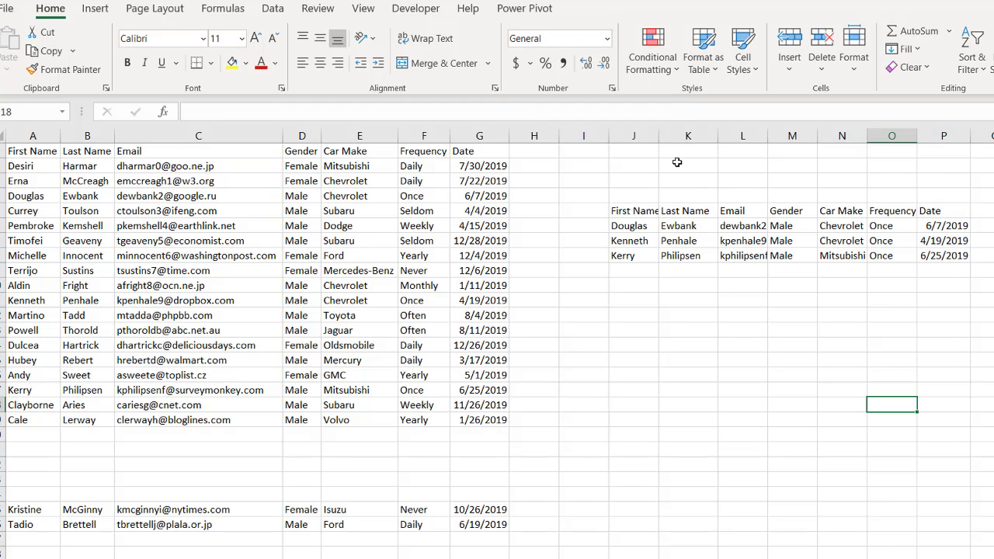
- Autofit the widths of columns J through P to their contents
mouse_move(633, 137)
mouse_down()
mouse_move(921, 135)
mouse_move(897, 136)
mouse_up()
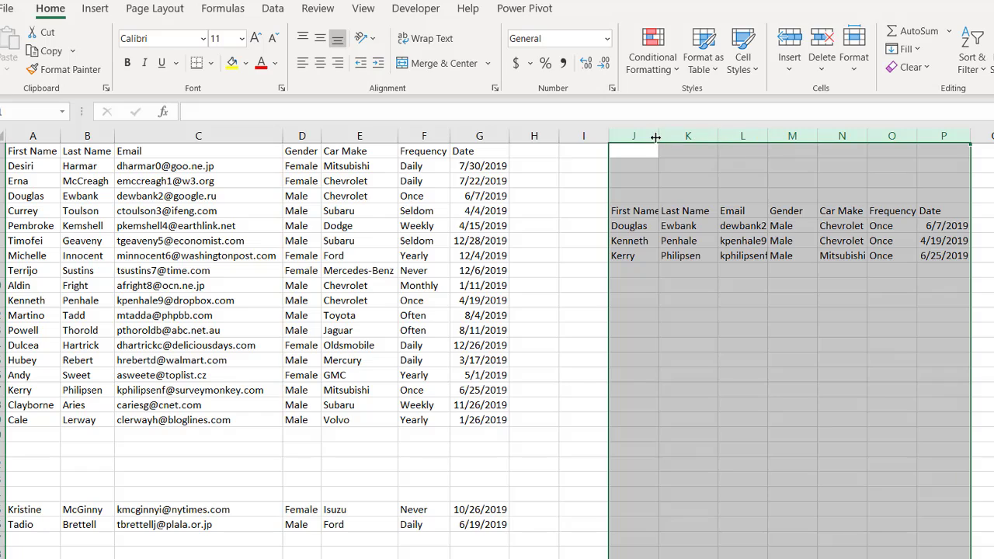
double_click(656, 136)
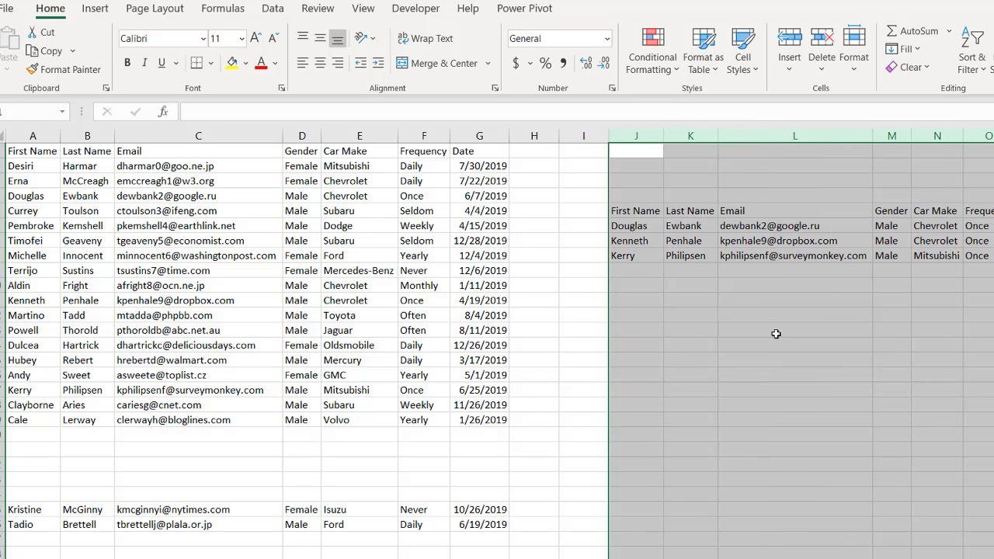
click(536, 423)
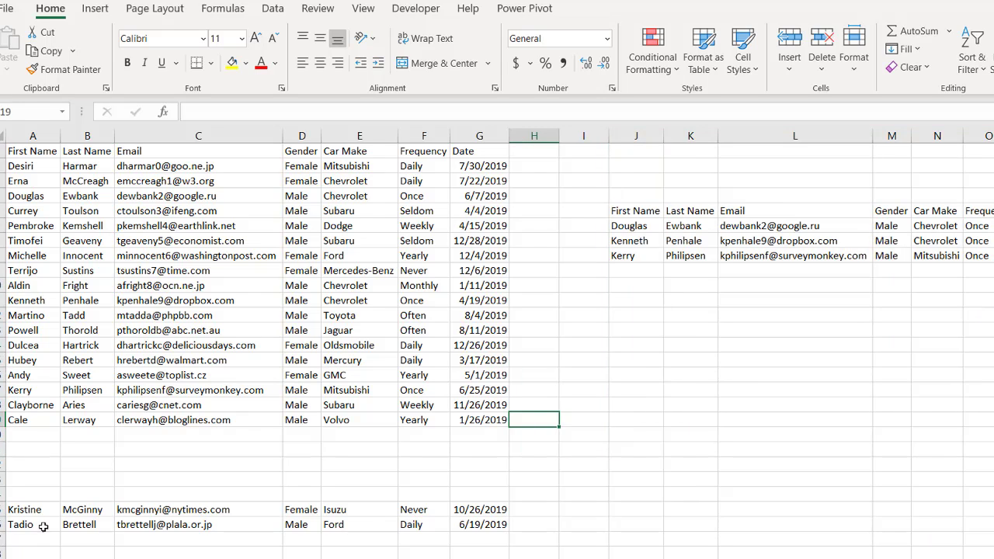
- Change the include criterion of the FILTER formula in J6 to "Never"
drag(26, 510, 459, 510)
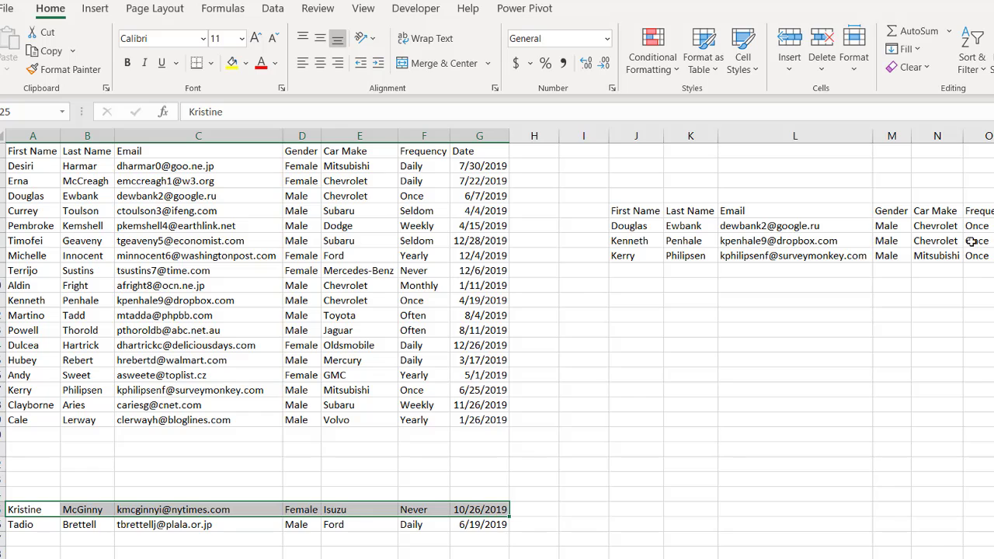
click(637, 226)
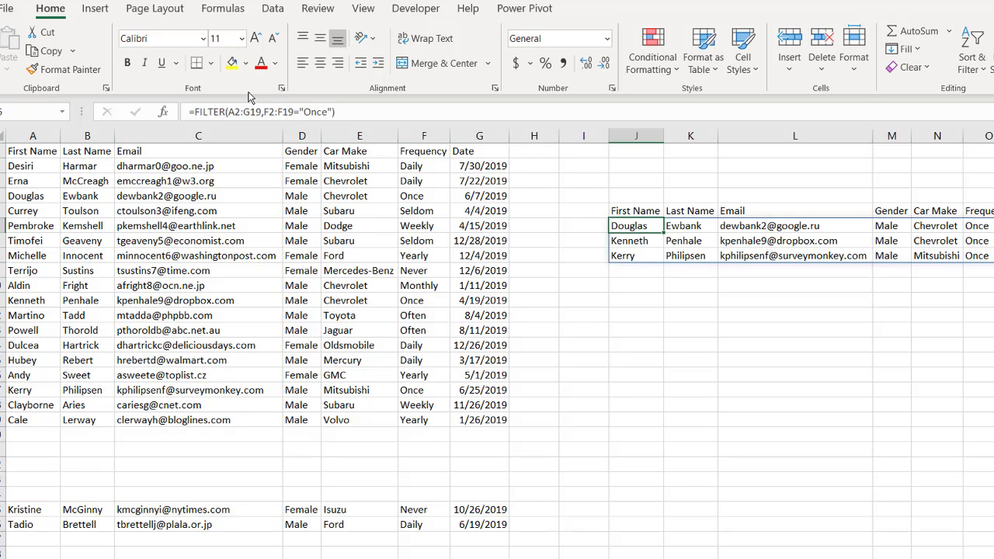
click(328, 112)
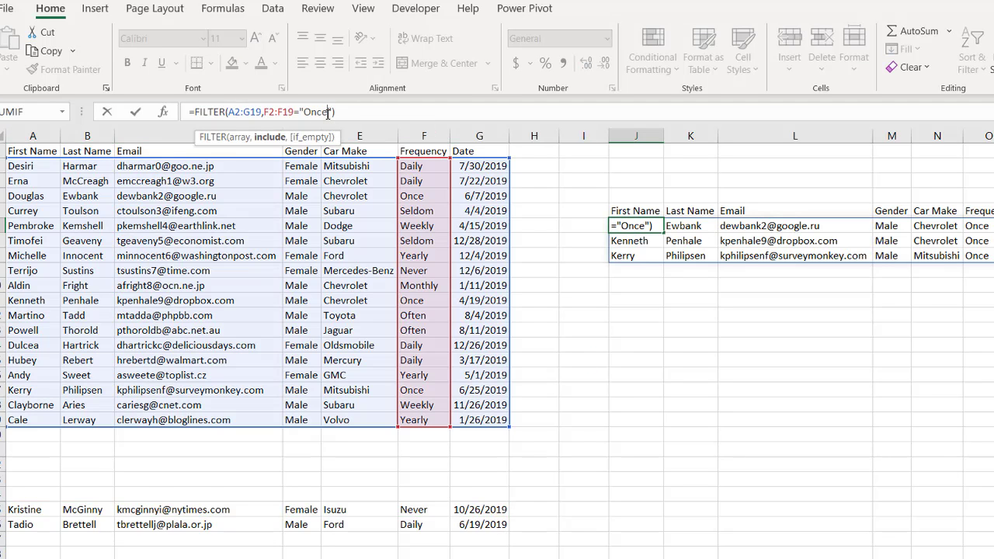
key(BackSpace)
key(BackSpace)
key(BackSpace)
key(BackSpace)
text(Neber)
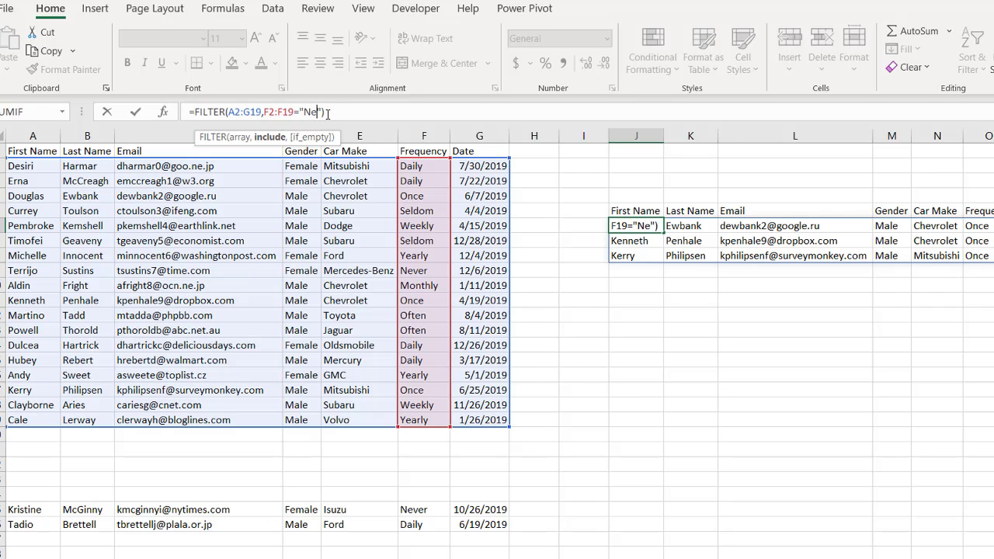
key(BackSpace)
key(BackSpace)
key(BackSpace)
text(ver)
key(Return)
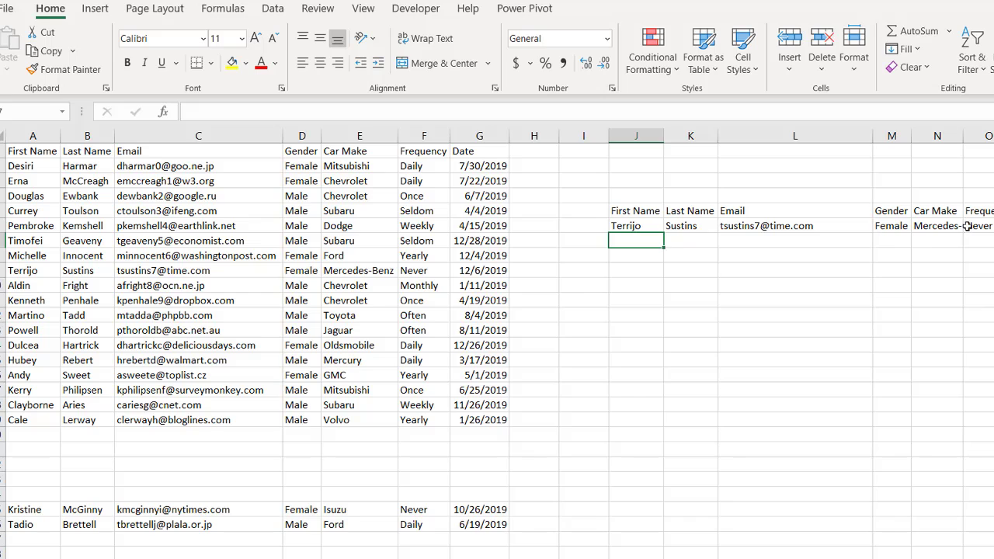
- Move the separate record in A25:G25 to row 20, directly beneath the last row of the source data
drag(23, 511, 488, 508)
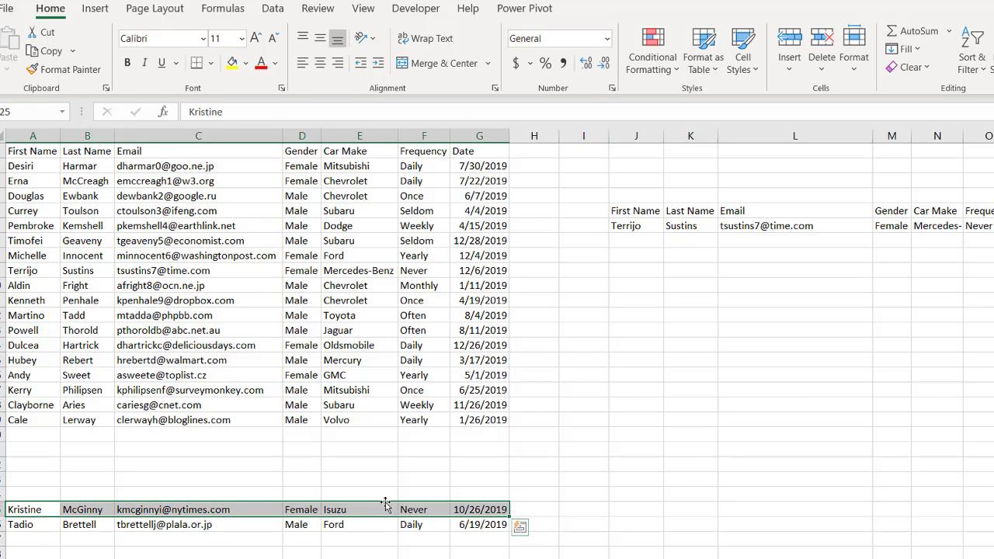
key(ctrl+x)
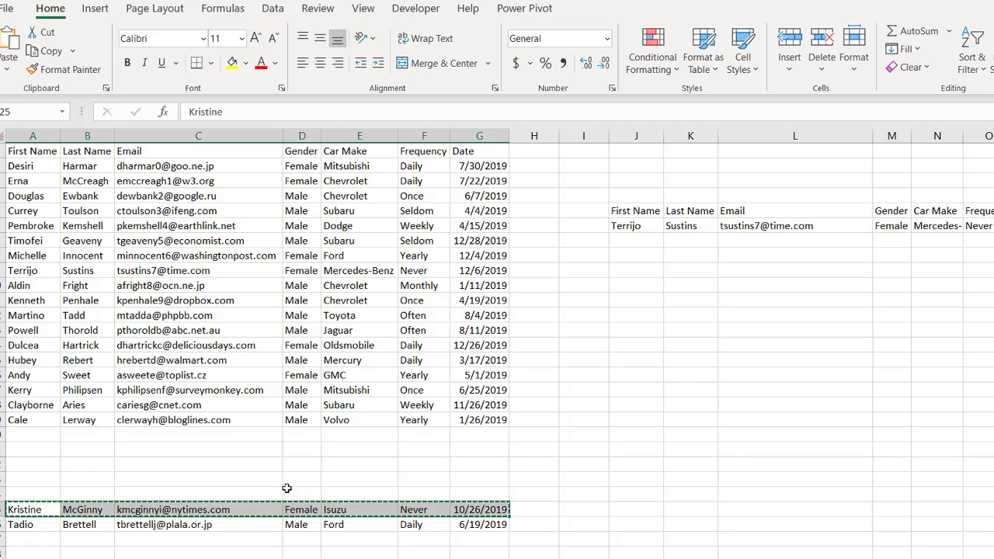
click(27, 432)
key(ctrl+v)
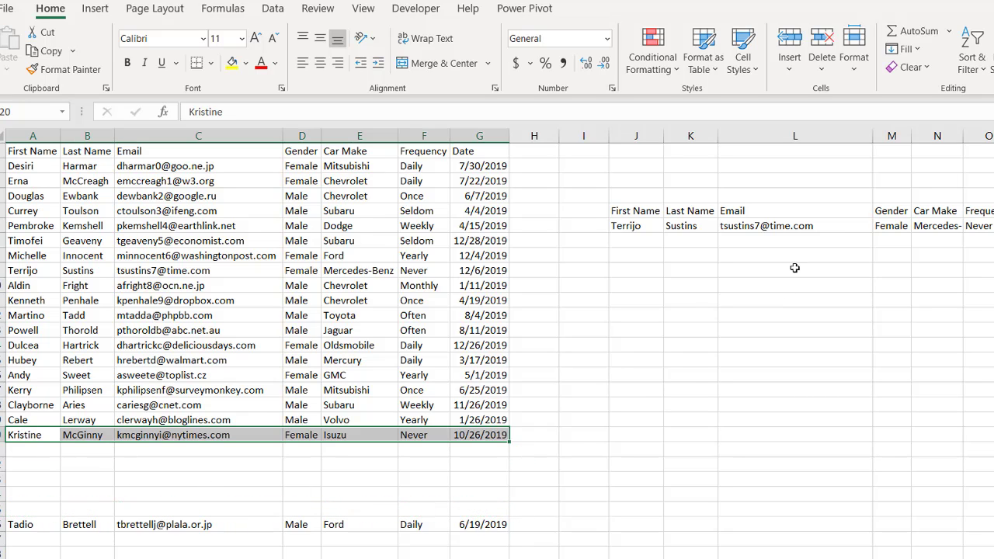
- Extend the array argument of the FILTER formula in J6 to A2:G20
click(638, 226)
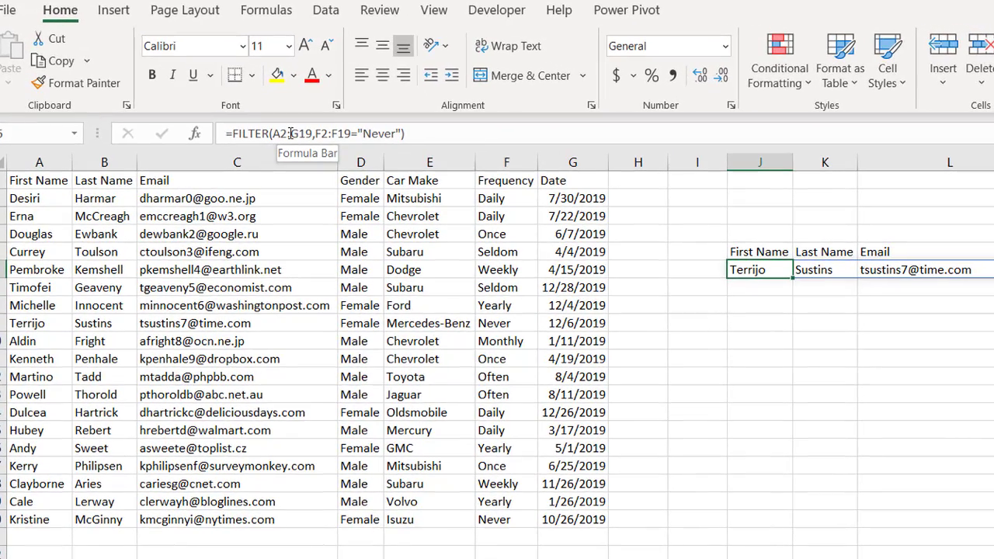
click(290, 133)
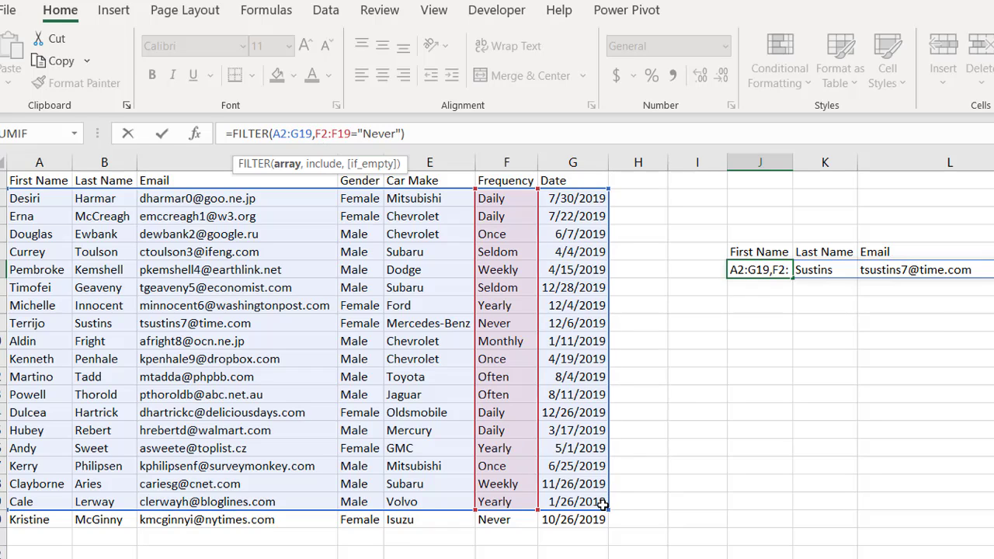
drag(610, 511, 611, 529)
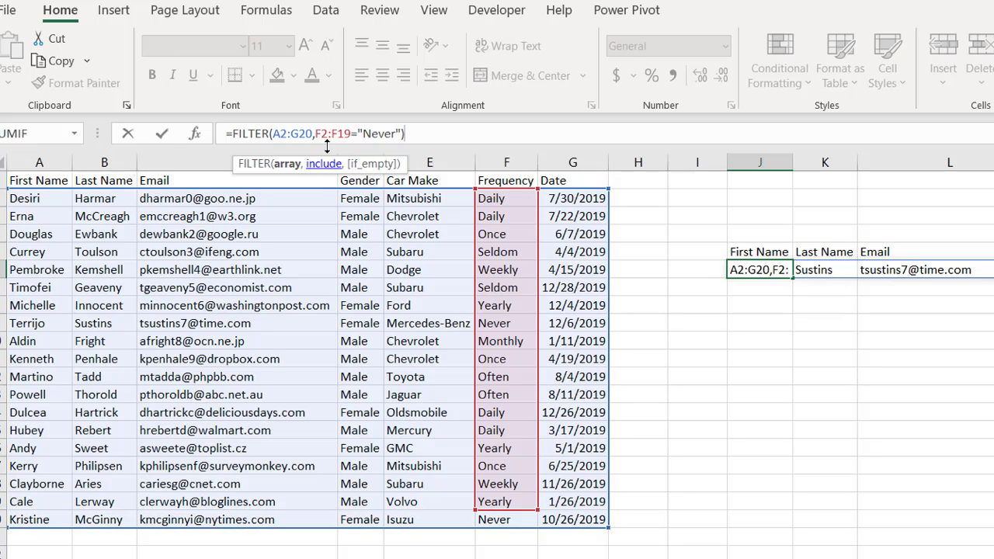
key(Return)
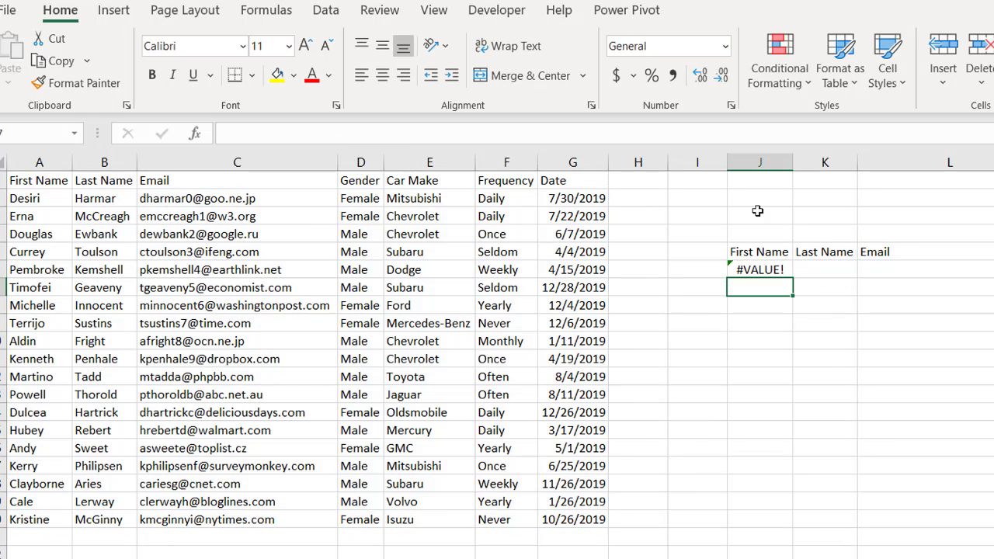
- Extend the include range of the FILTER formula in J6 to F2:F20
click(769, 272)
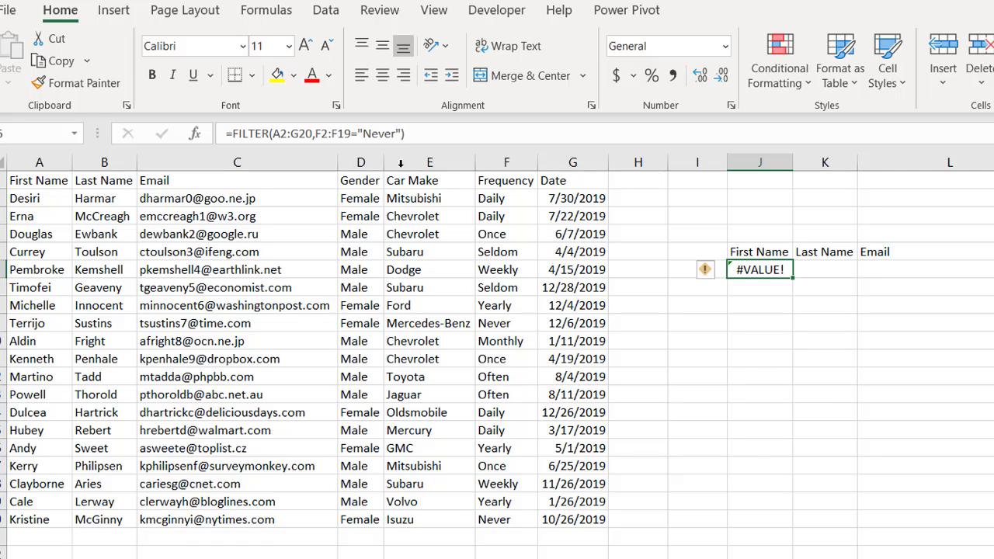
click(351, 135)
key(BackSpace)
key(BackSpace)
text(20)
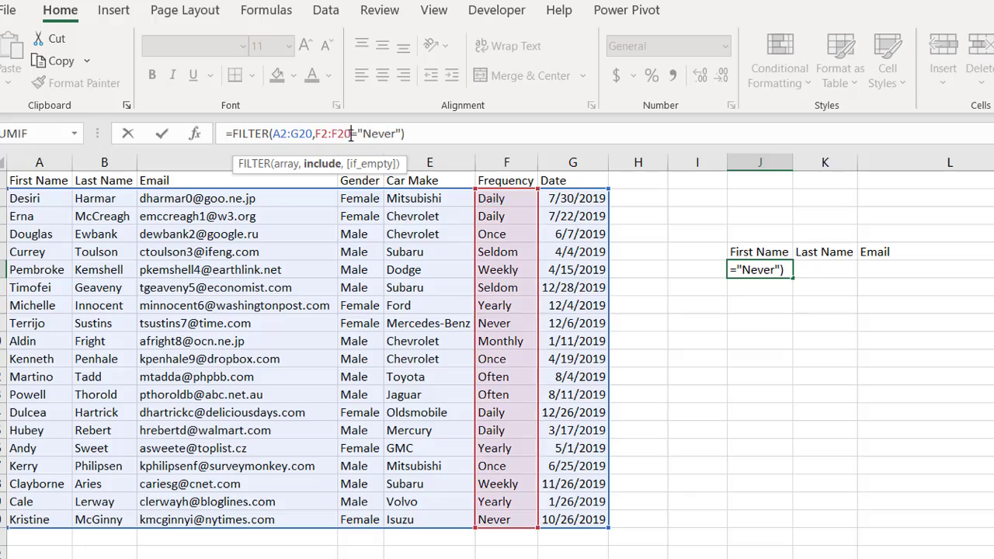
key(Return)
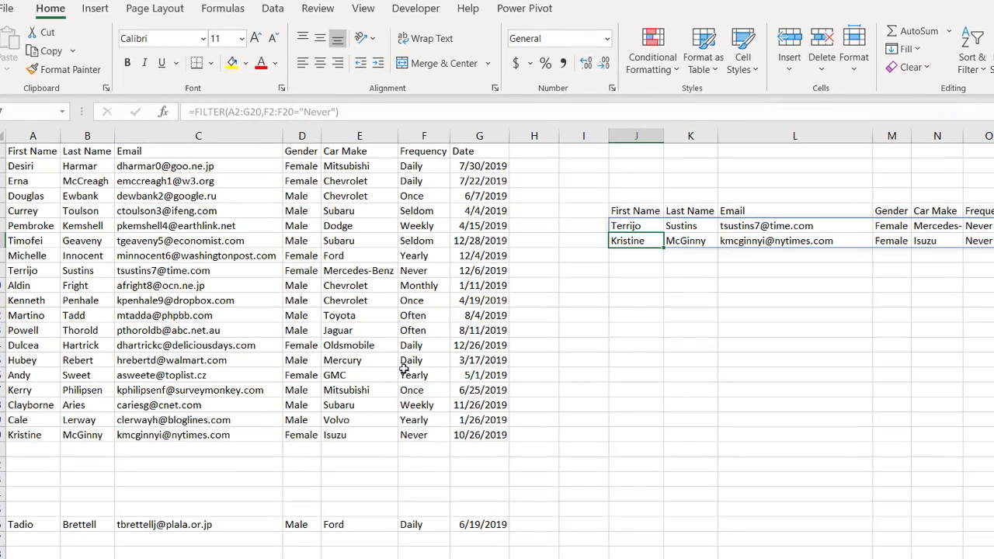
- Convert the source data in A1:G20 into an Excel table with headers
click(218, 272)
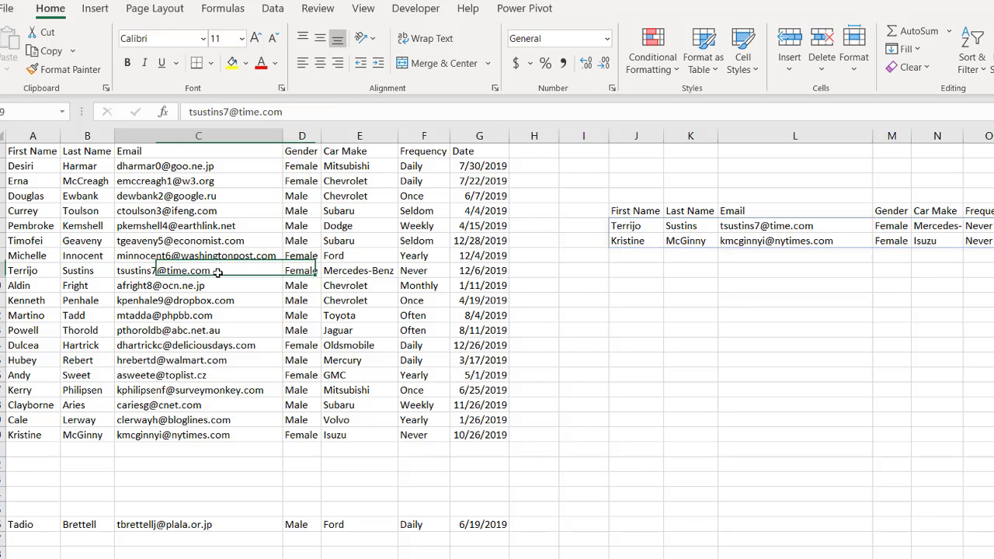
click(95, 8)
click(123, 45)
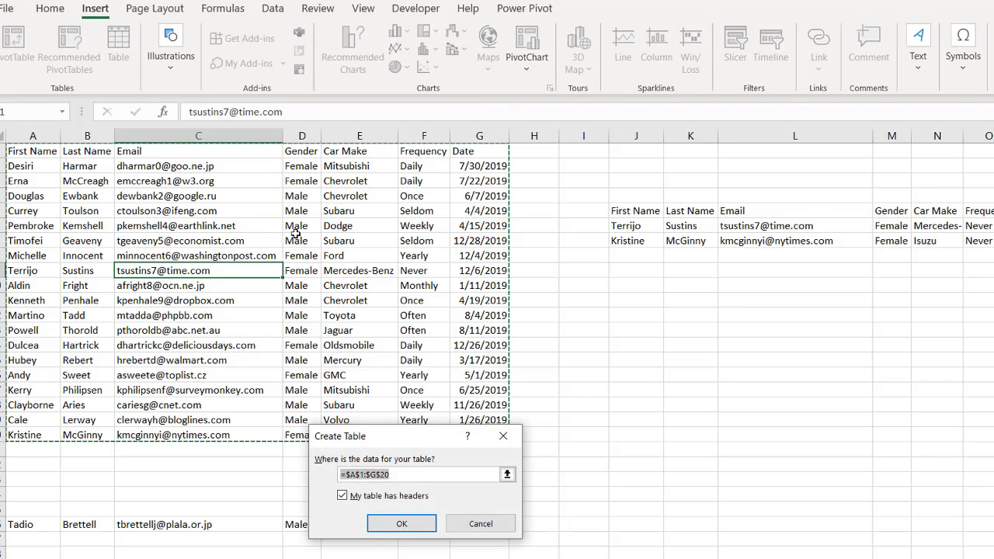
click(407, 524)
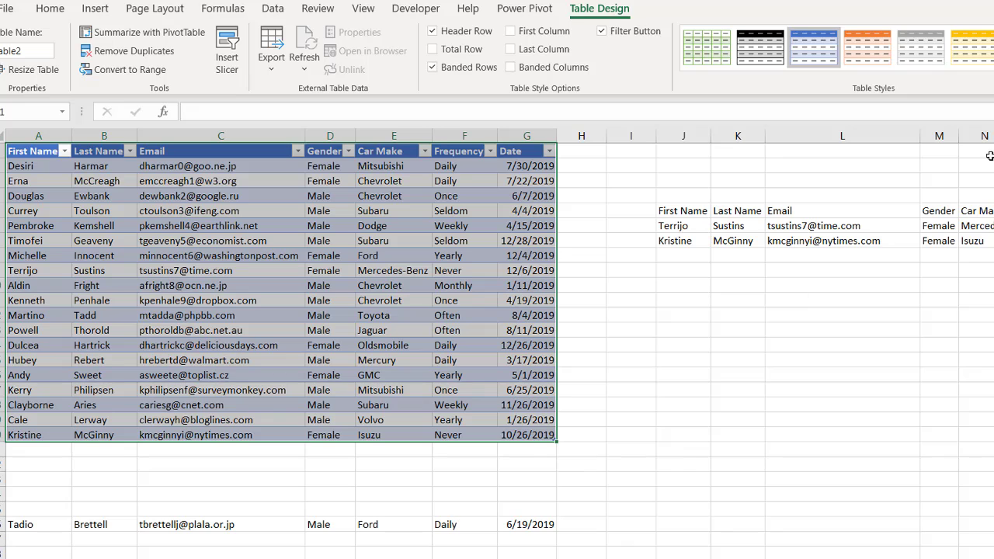
- Change the FILTER formula's include criterion in J6 to "Daily"
click(690, 230)
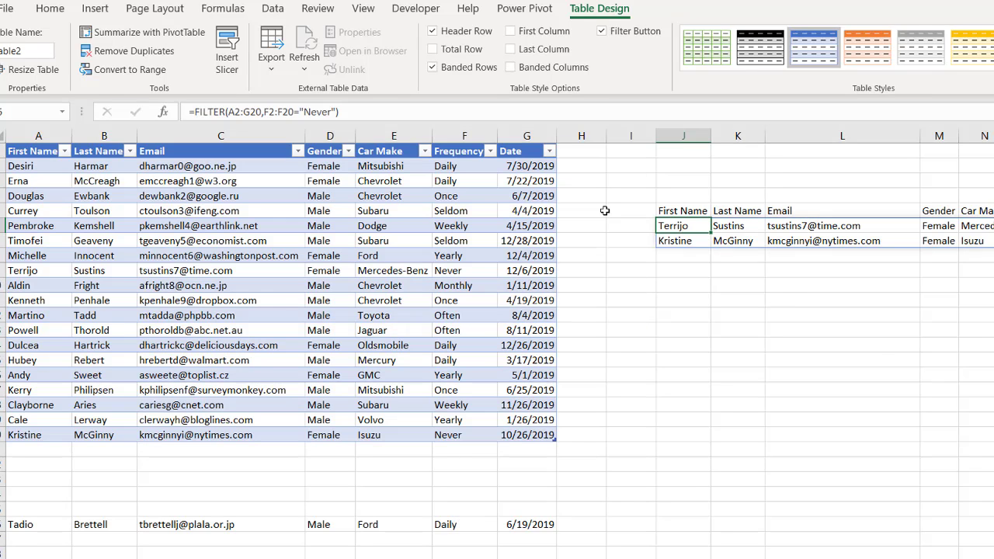
click(334, 113)
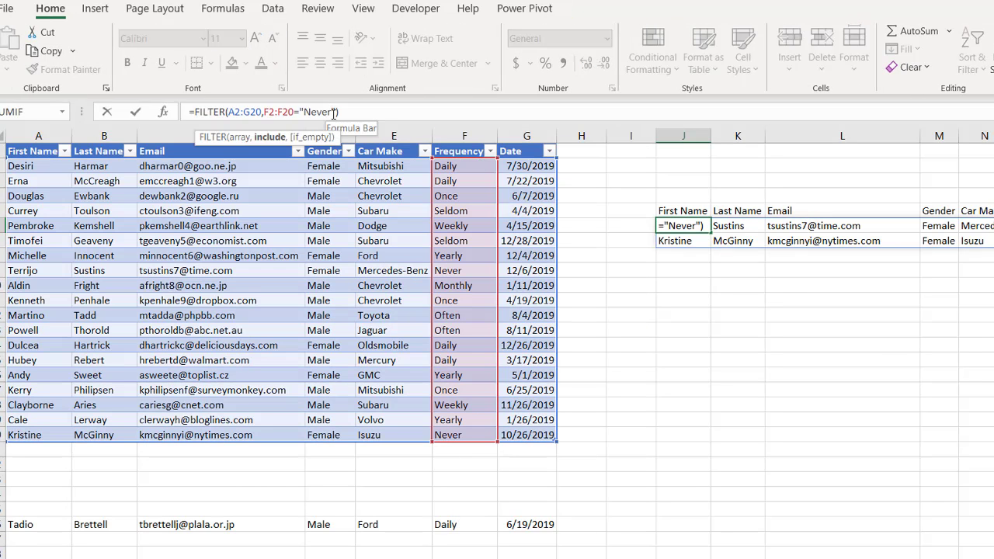
key(BackSpace)
key(BackSpace)
key(BackSpace)
key(BackSpace)
key(BackSpace)
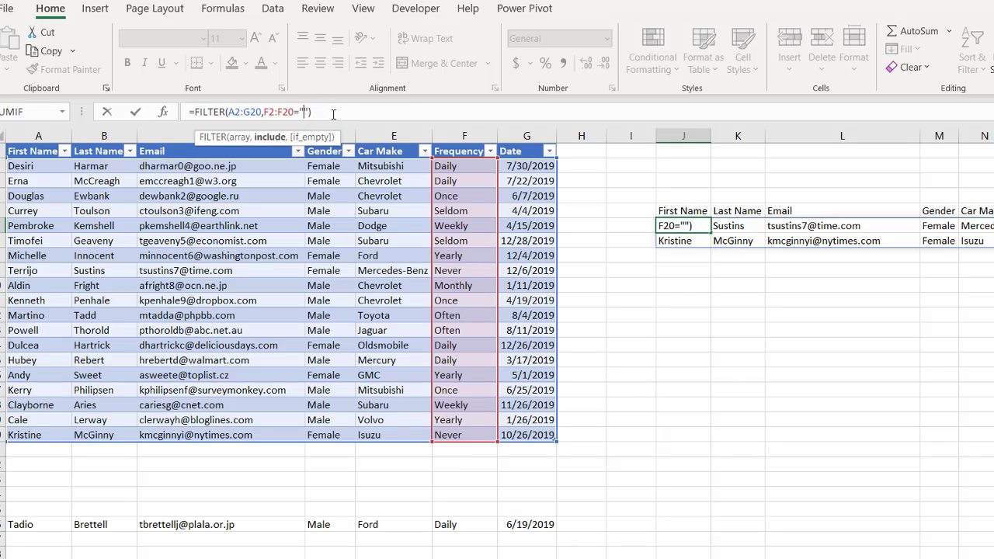
text(Daily)
key(Return)
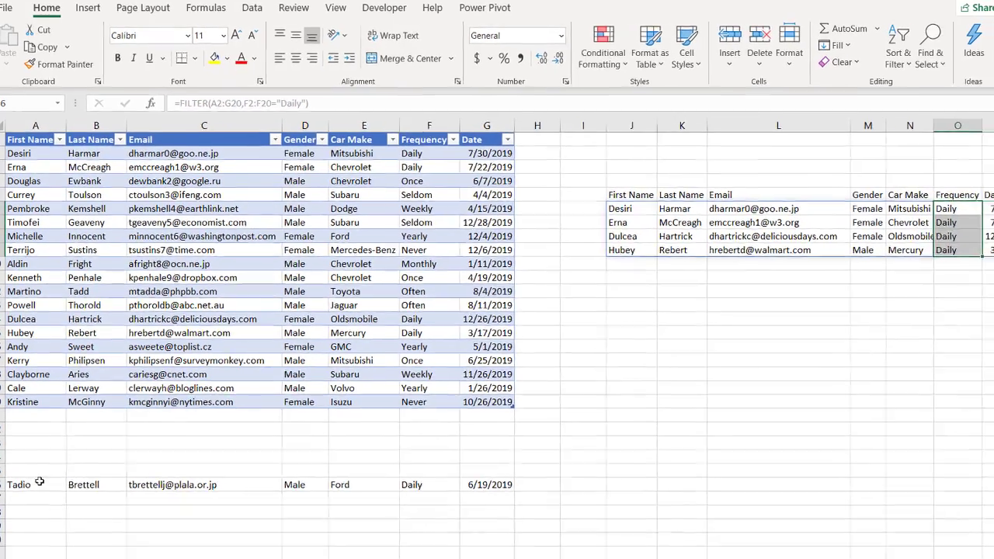
- Move the remaining separate record in A26:G26 to row 21, directly beneath the table, so that the table includes it
drag(38, 521, 514, 520)
drag(470, 476, 469, 476)
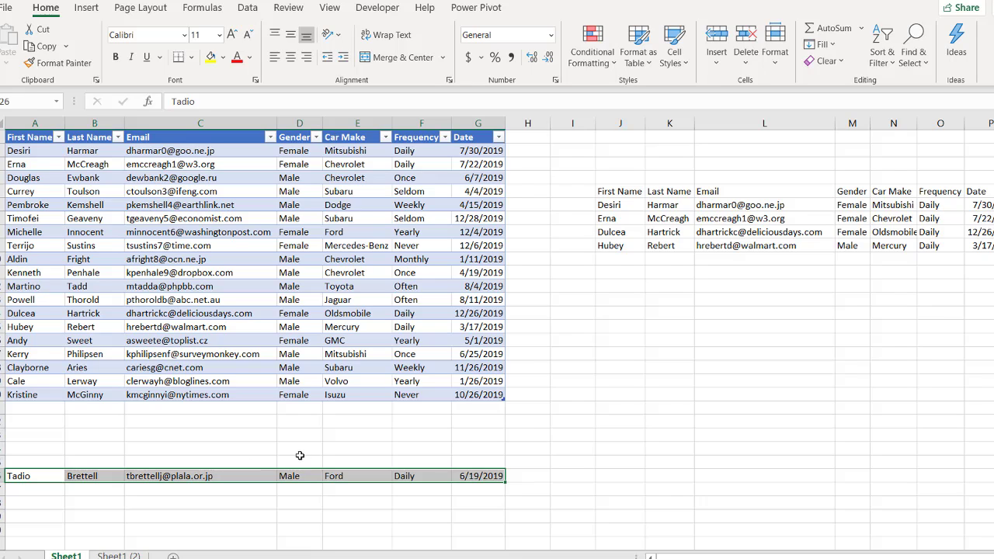
key(ctrl+c)
click(27, 403)
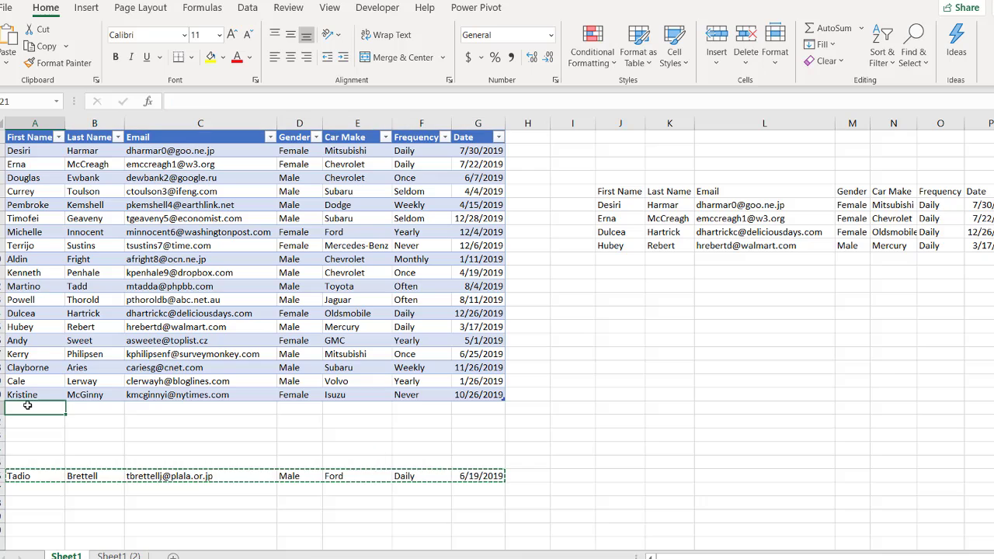
key(ctrl+v)
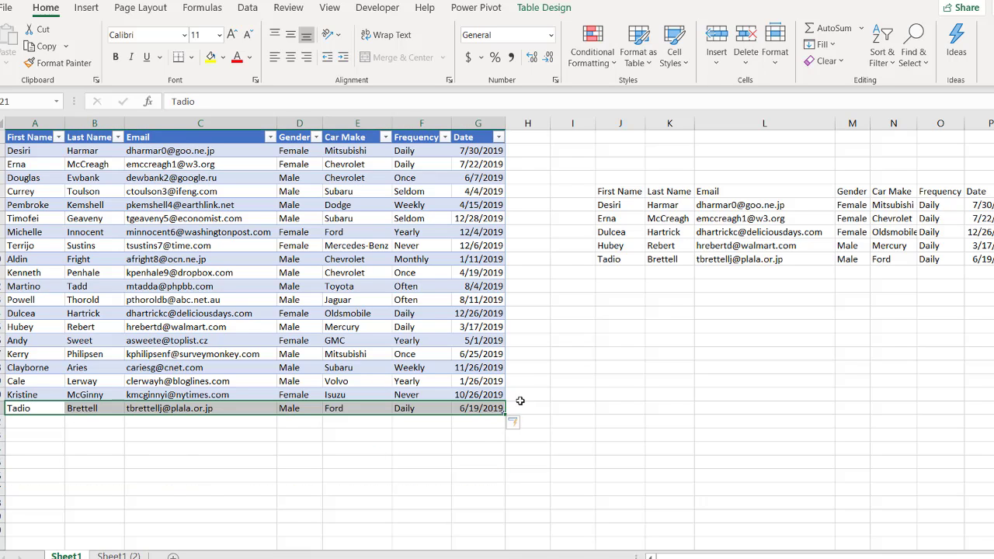
- Examine the updated filtered results and compare the formula in J6 with the one in the other result cells
click(621, 257)
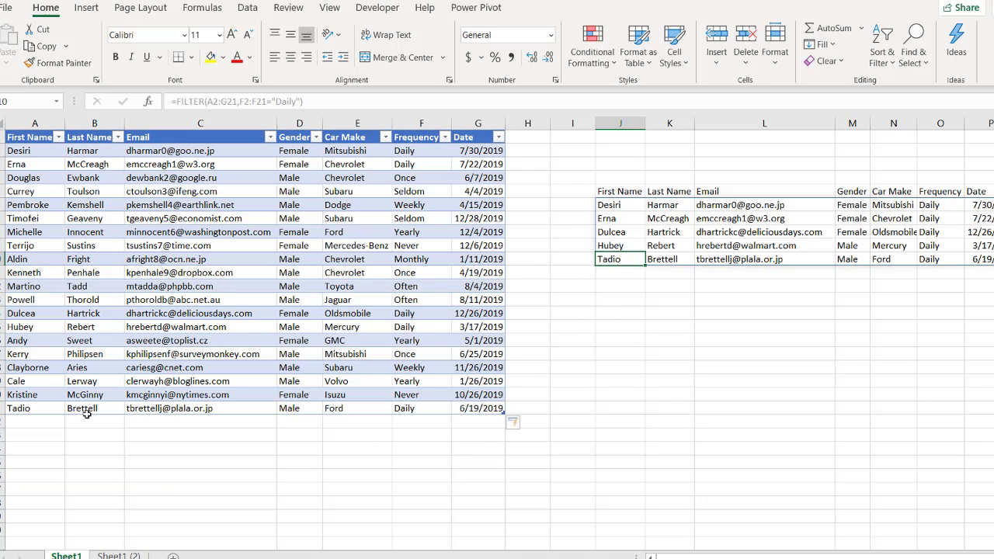
click(312, 268)
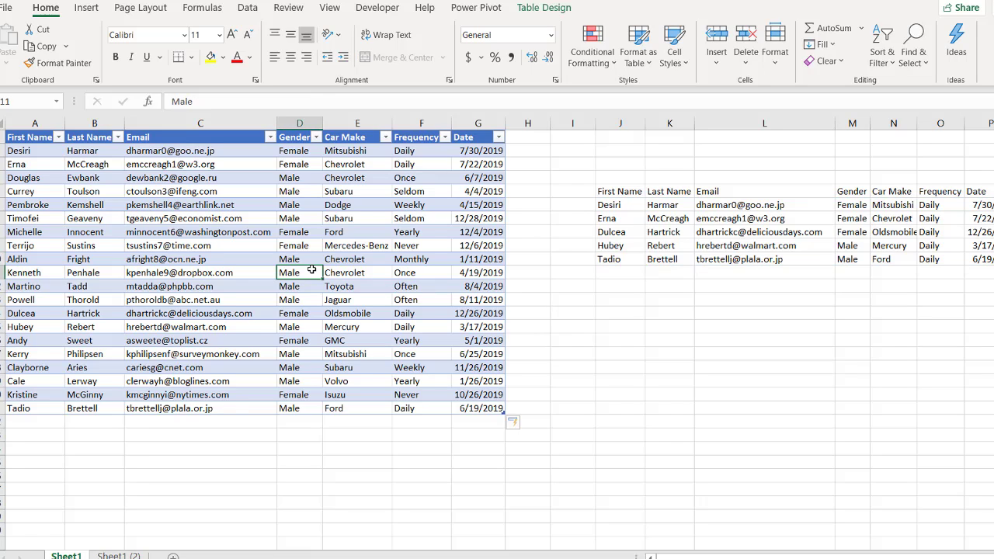
key(Left)
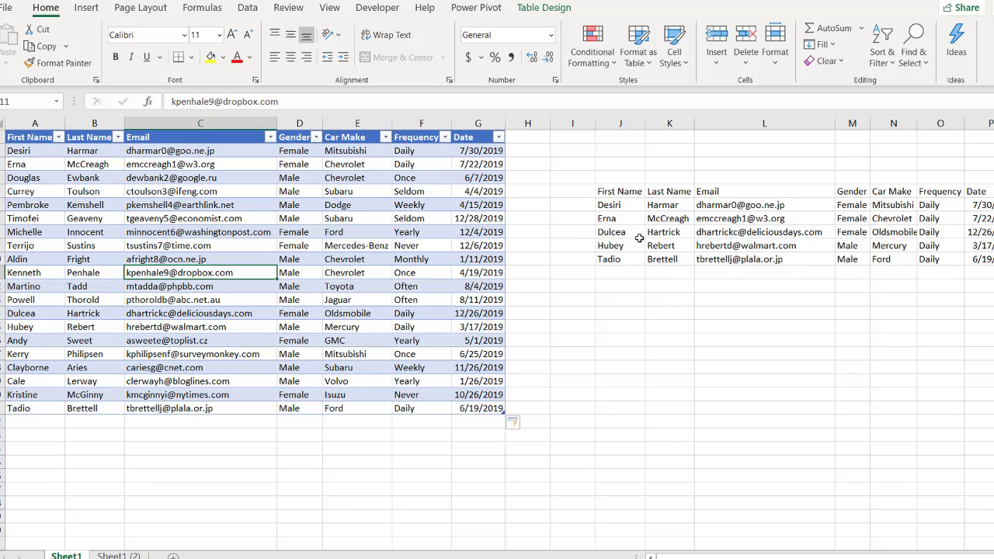
click(624, 205)
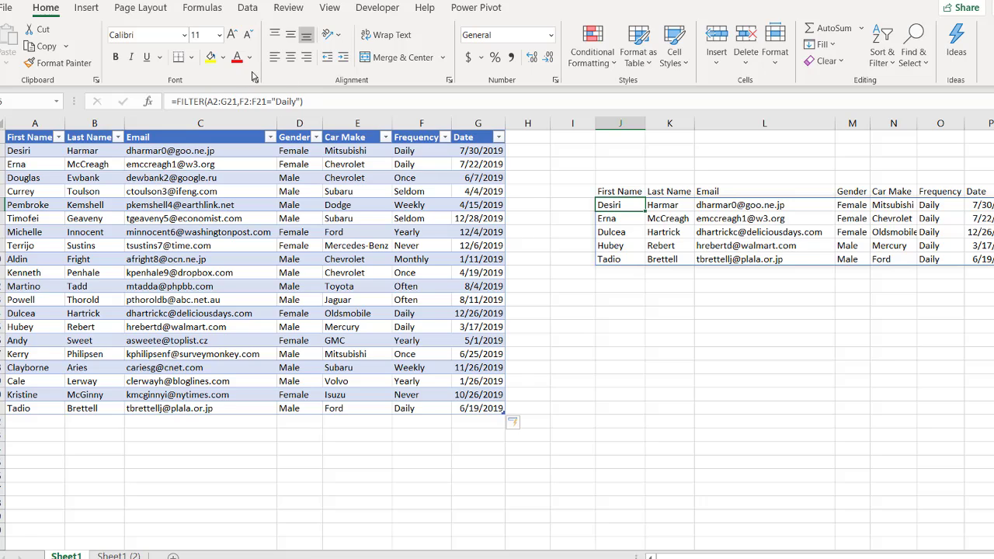
click(629, 217)
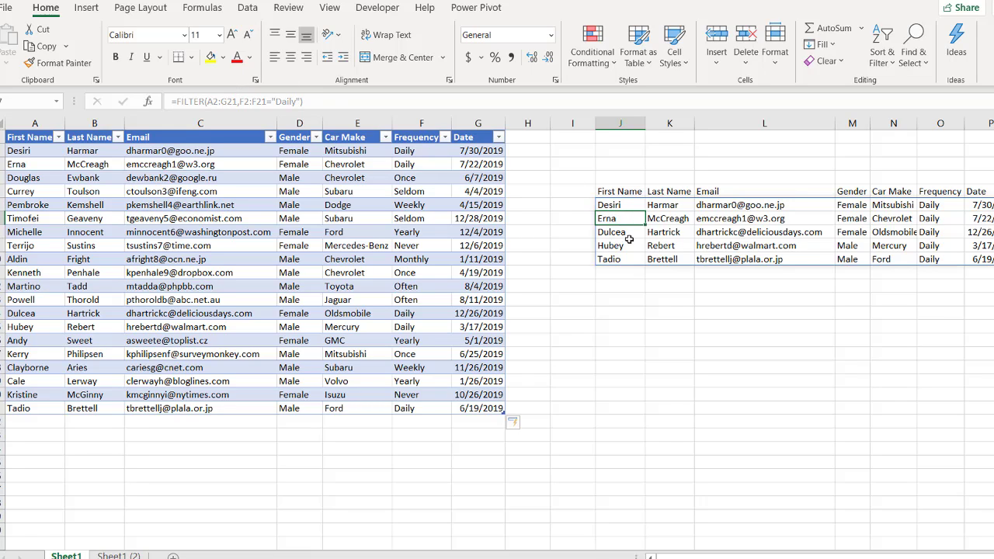
click(630, 243)
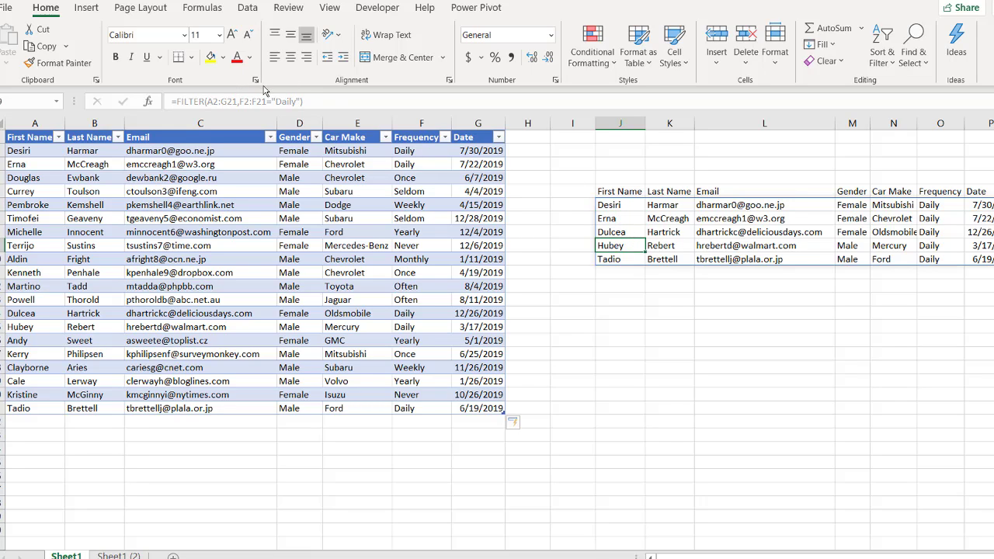
click(622, 206)
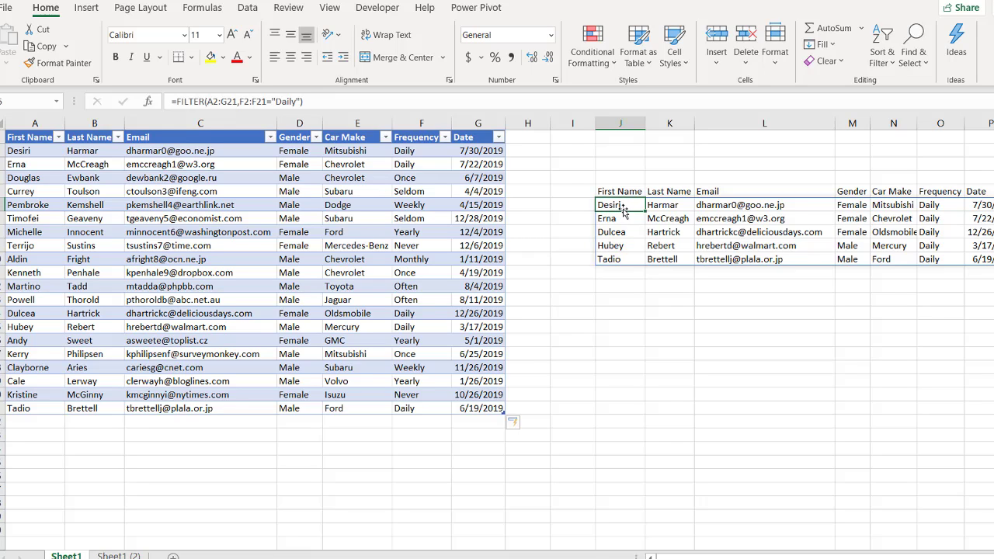
click(626, 218)
click(629, 232)
click(668, 233)
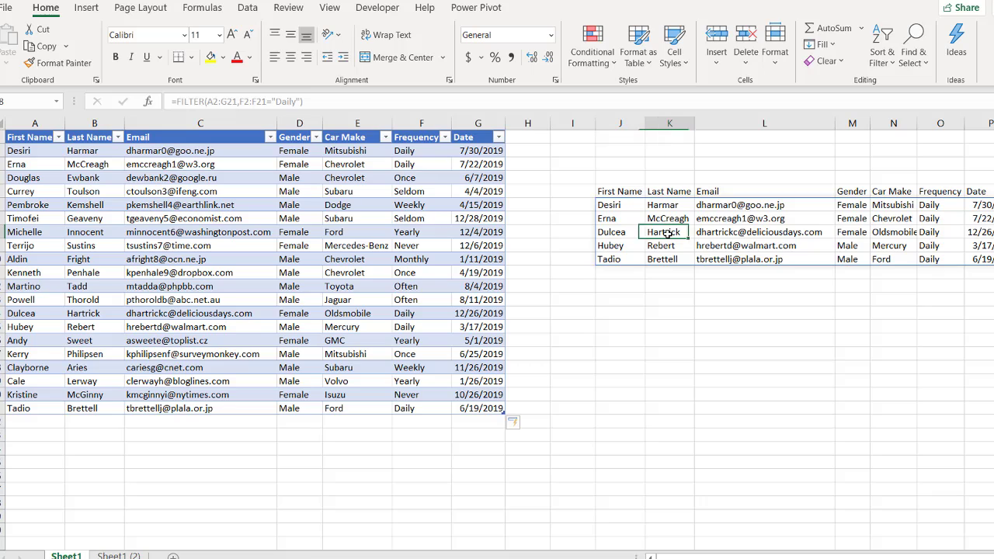
click(609, 205)
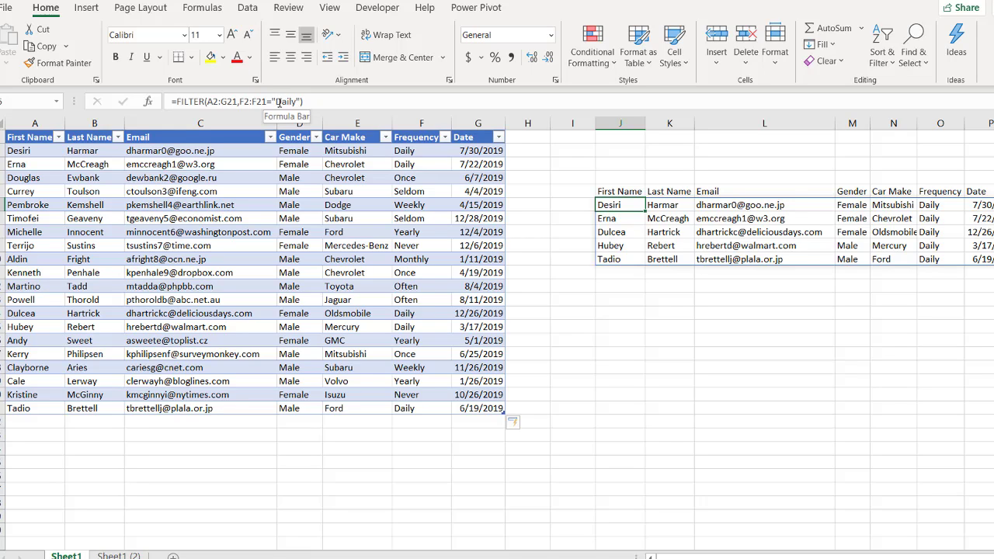
click(612, 138)
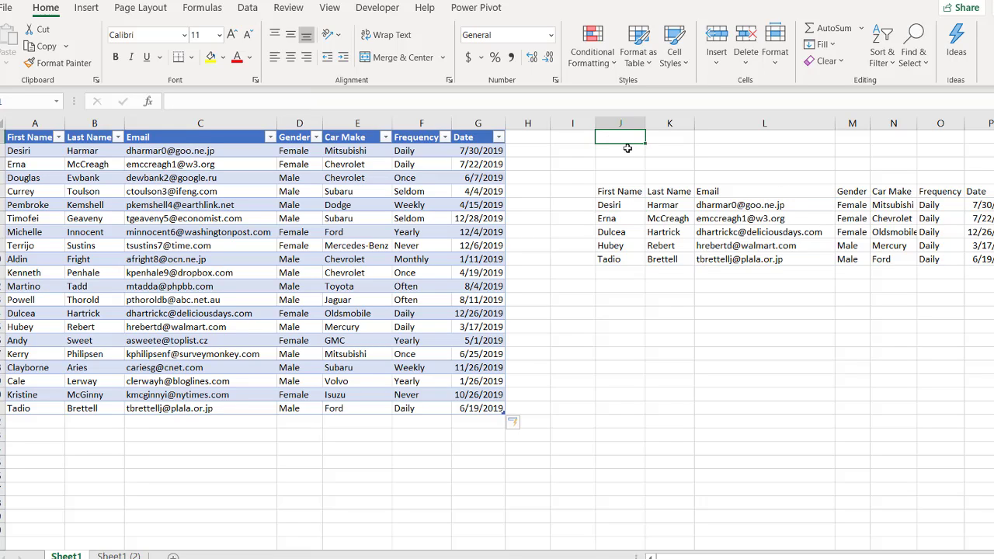
- Enter the label "Frequency" in J1 and the criterion "Never" beside it in K1
text(Frea)
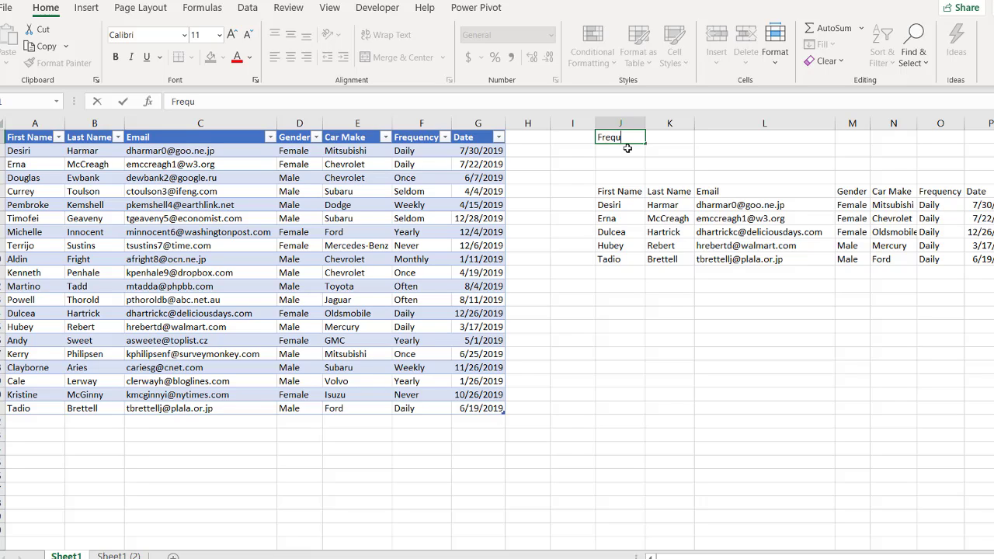
text(uency)
key(Return)
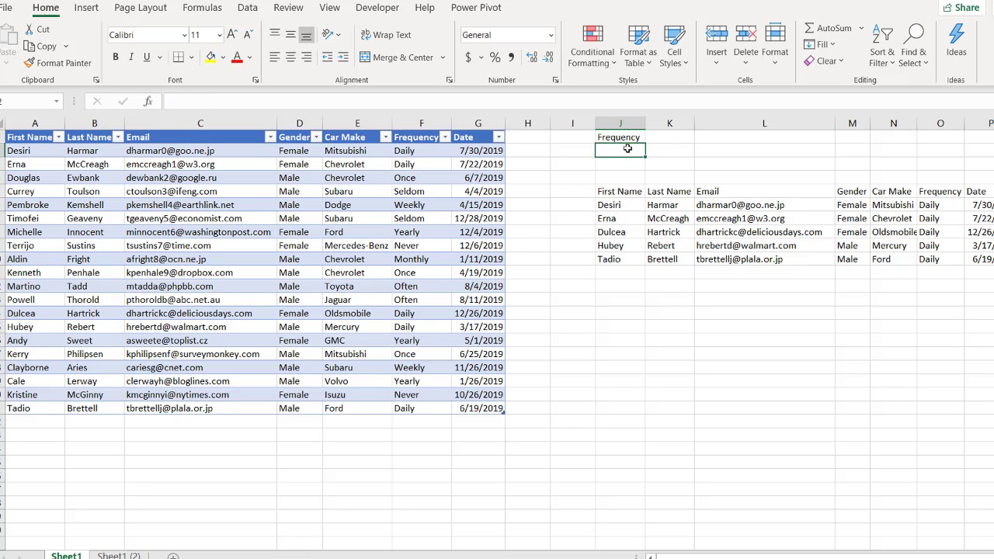
click(669, 138)
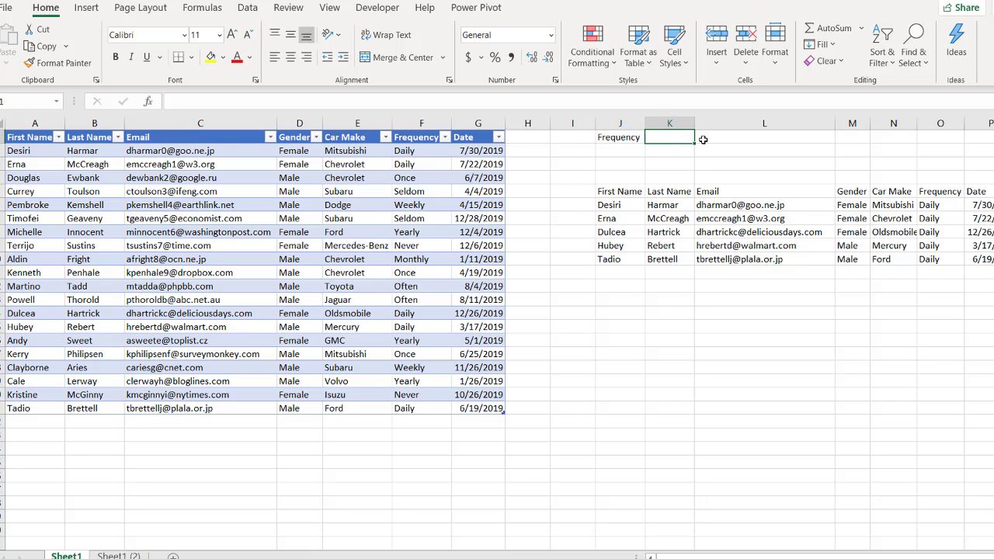
text(Never)
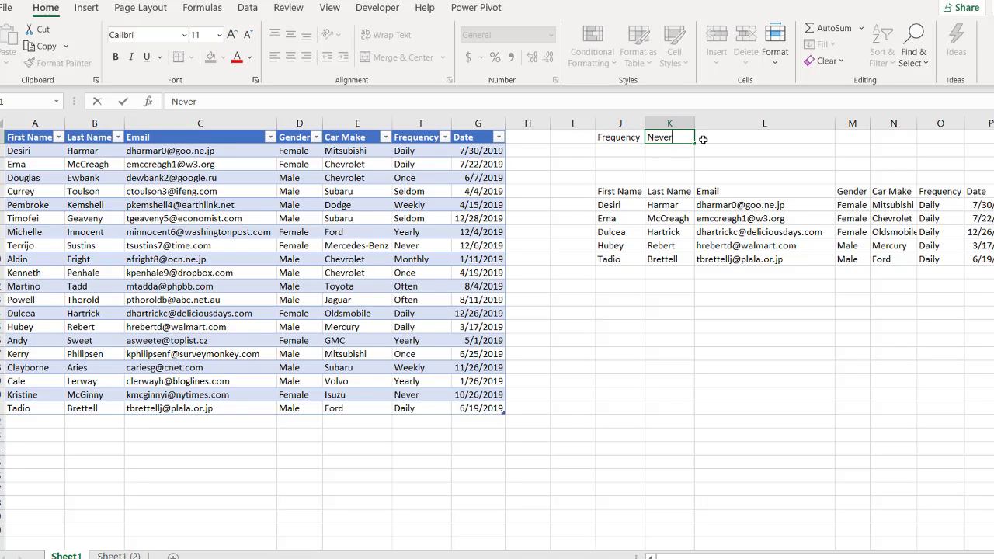
key(Return)
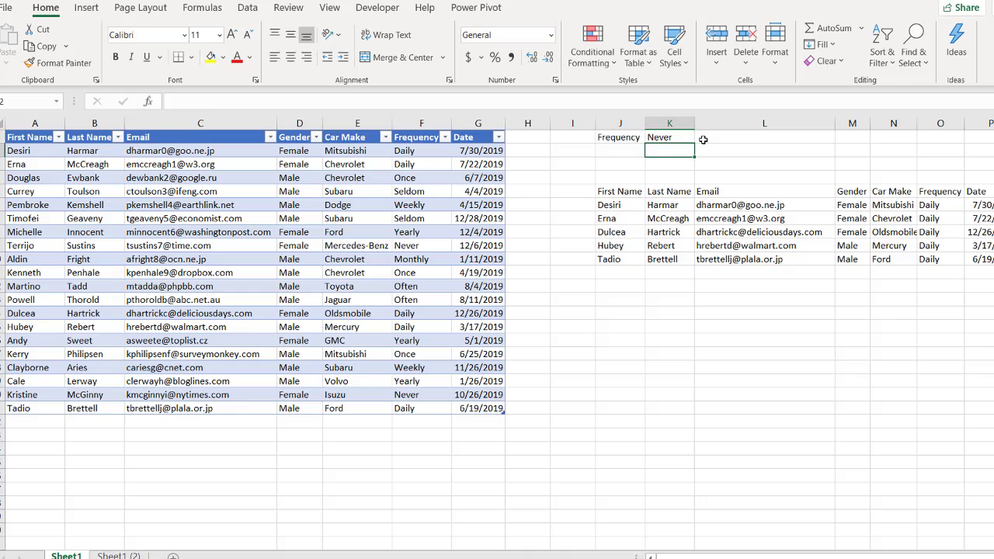
- Replace the fixed "Daily" criterion in J6's FILTER formula with a reference to cell K1, giving =FILTER(A2:G21,F2:F21=K1)
click(631, 205)
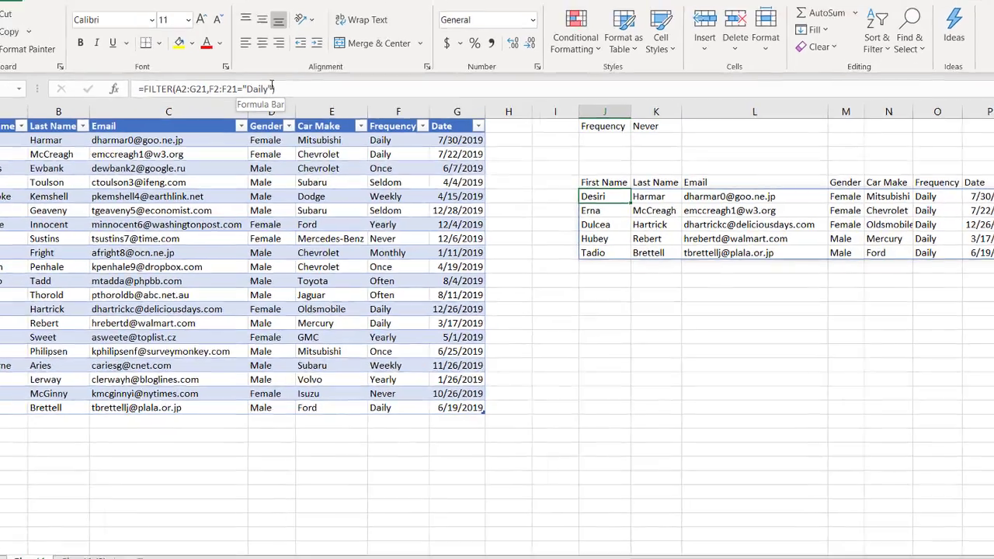
click(299, 101)
key(BackSpace)
key(BackSpace)
key(BackSpace)
key(BackSpace)
key(BackSpace)
key(BackSpace)
key(BackSpace)
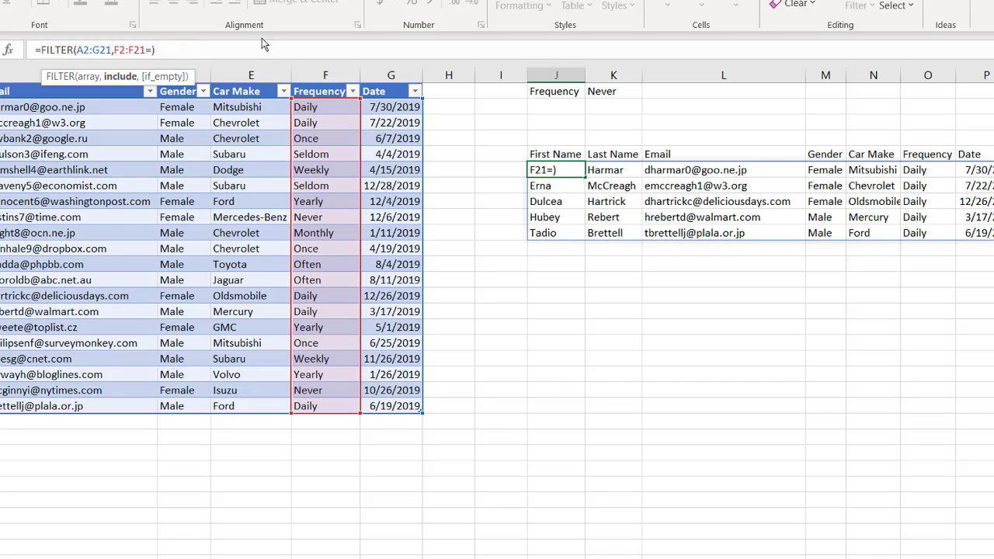
click(635, 92)
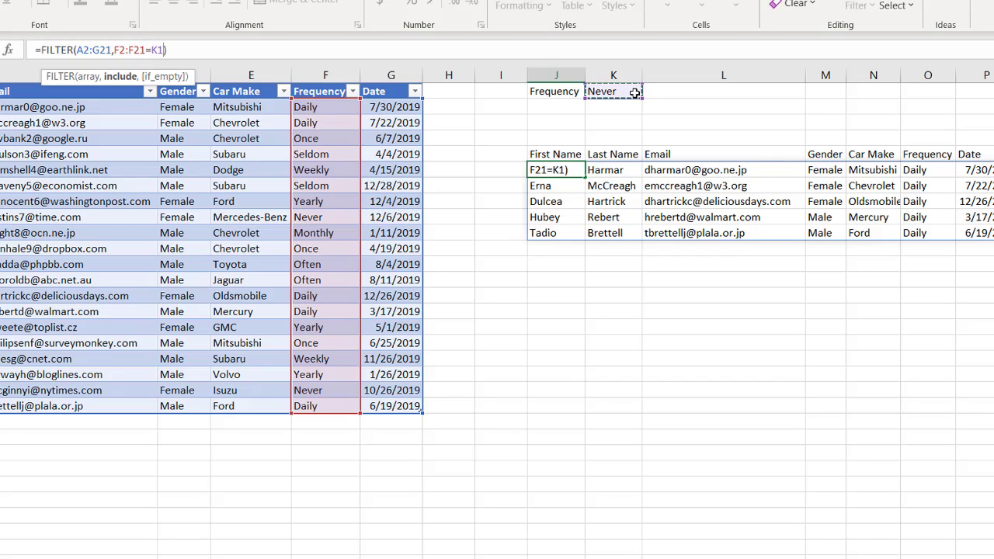
key(Return)
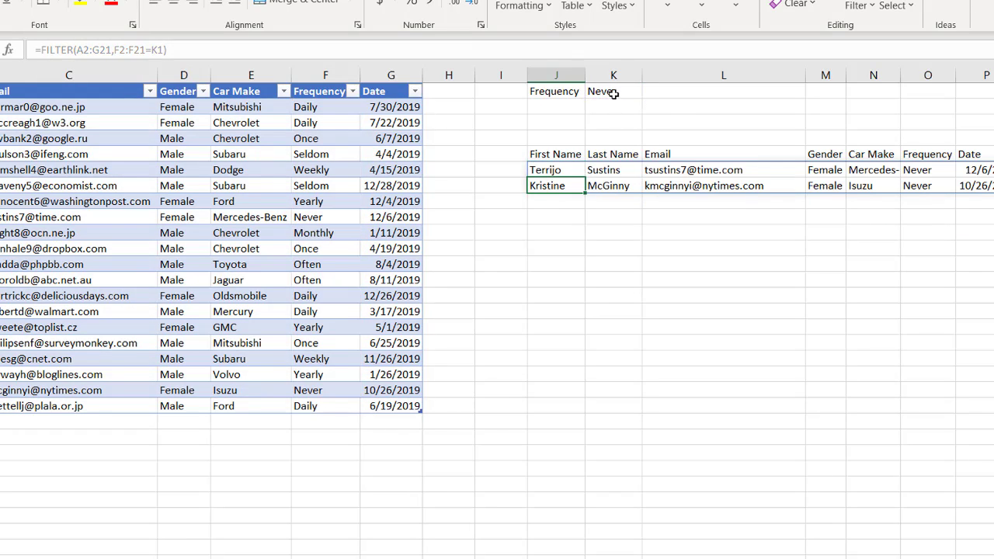
- Change the Frequency criterion in K1 to "Once" and check the FILTER formula in J6 against it
click(613, 92)
text(Once)
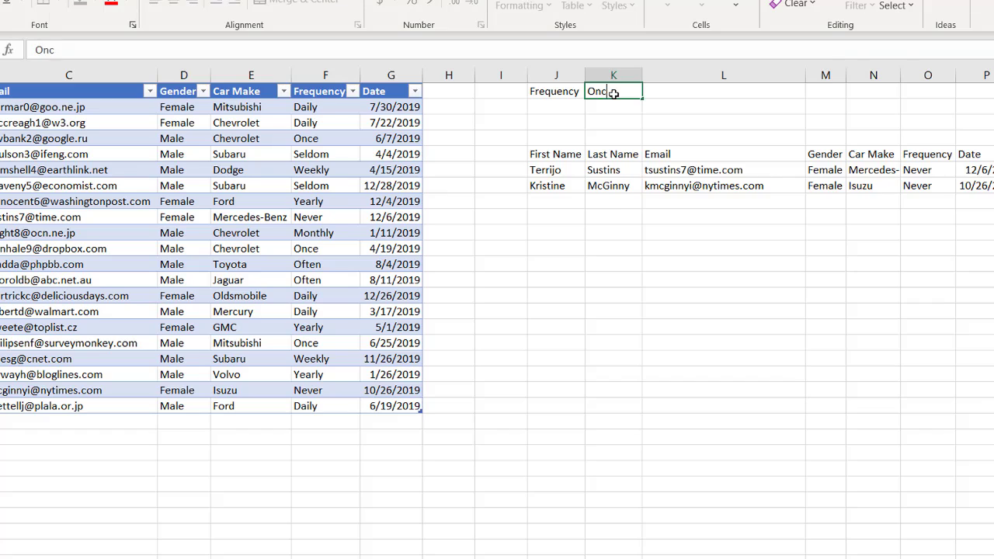
key(Return)
click(608, 90)
click(564, 170)
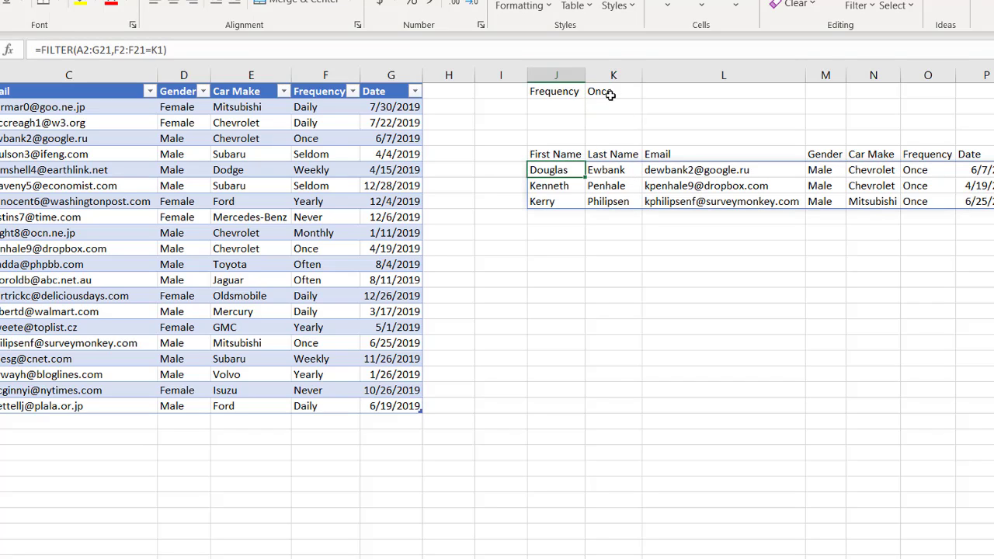
click(618, 94)
click(557, 172)
- Add a second criterion below Frequency, with the label "Gender" in J2 and the value "Male" in K2
click(549, 90)
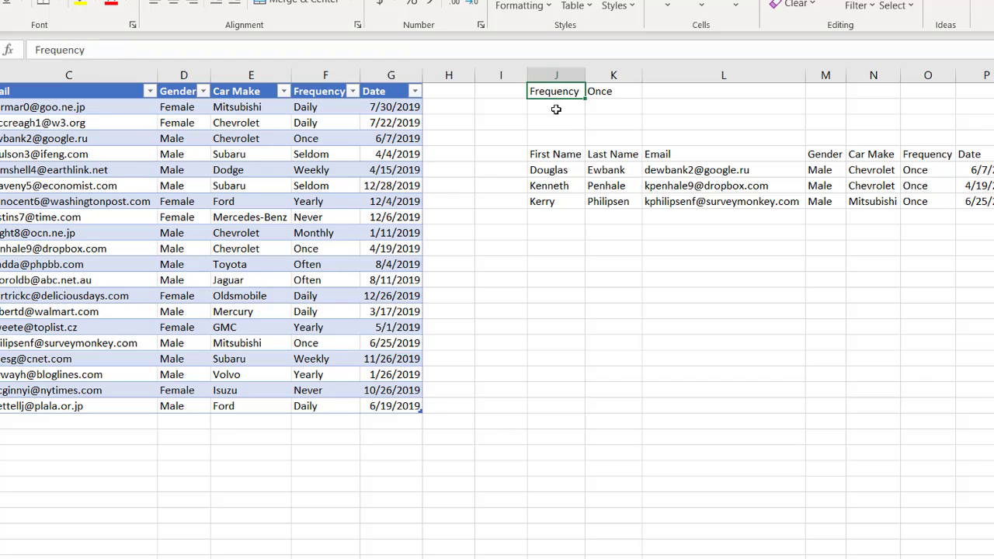
click(554, 106)
text(Gende)
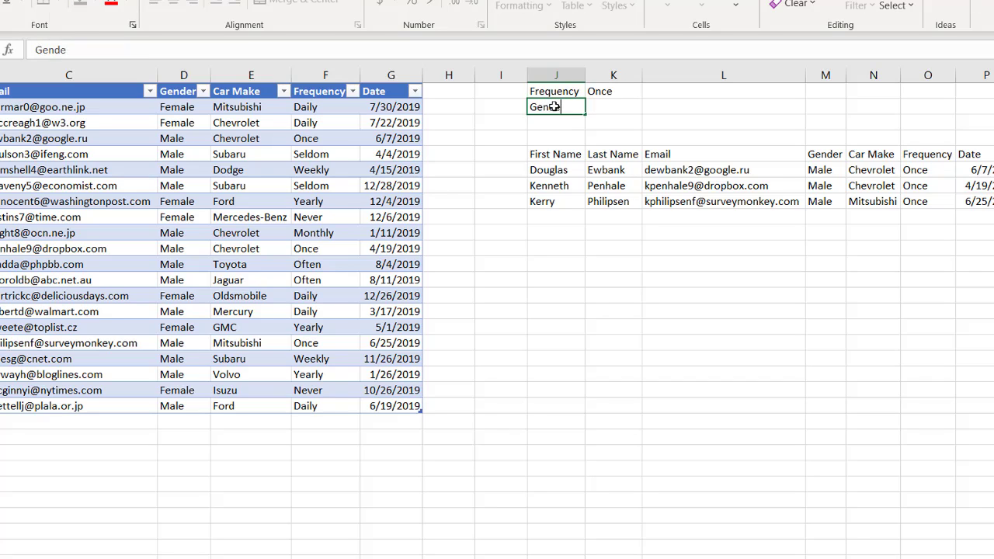
text(r)
key(Tab)
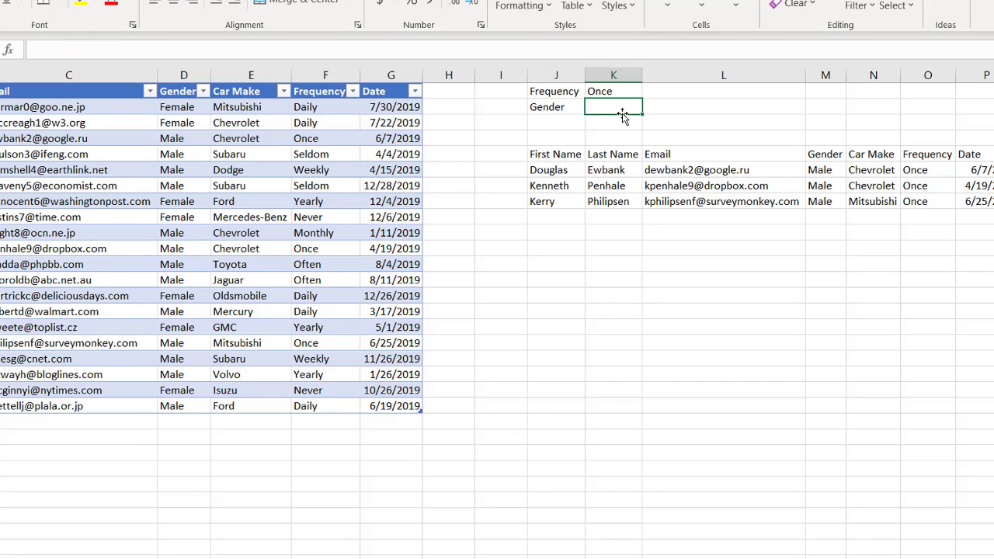
text(Male)
key(Return)
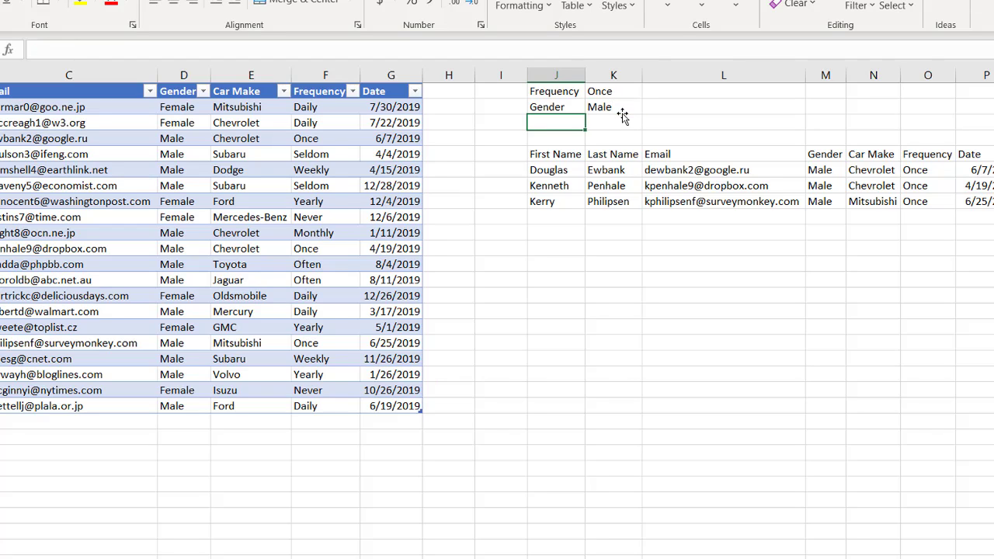
- Inspect the include argument F2:F21=K1 within the FILTER formula in J6, leaving the formula as it is
click(551, 172)
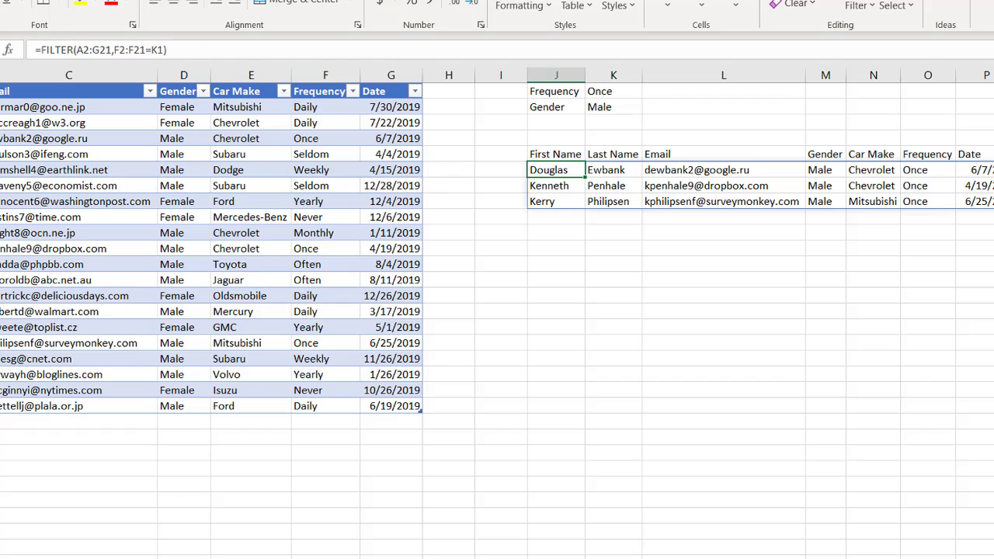
click(187, 49)
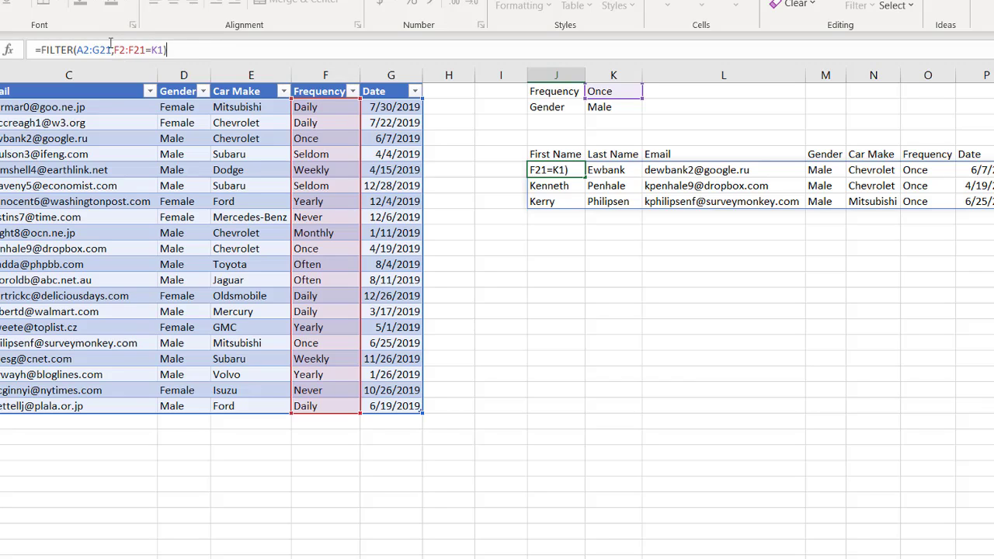
drag(115, 50, 162, 47)
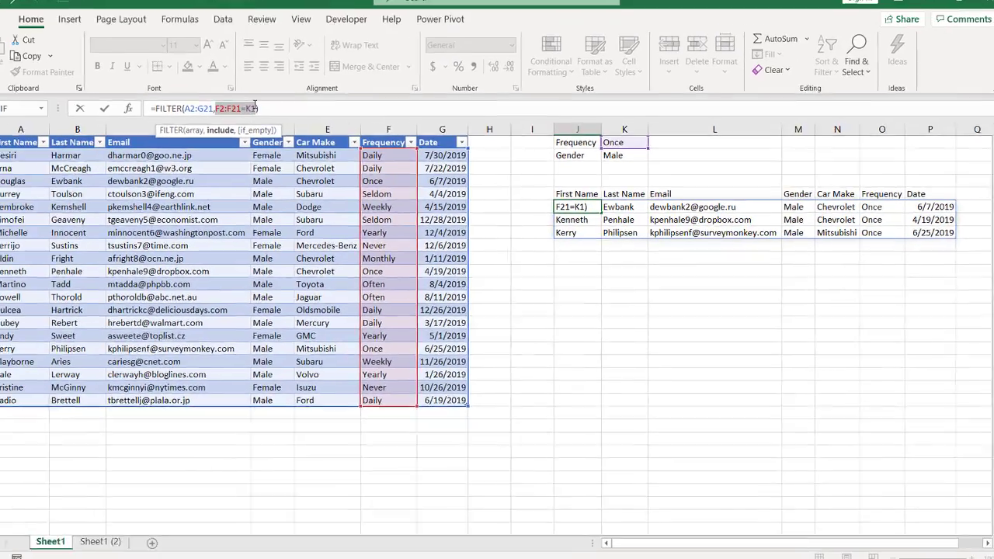
key(Escape)
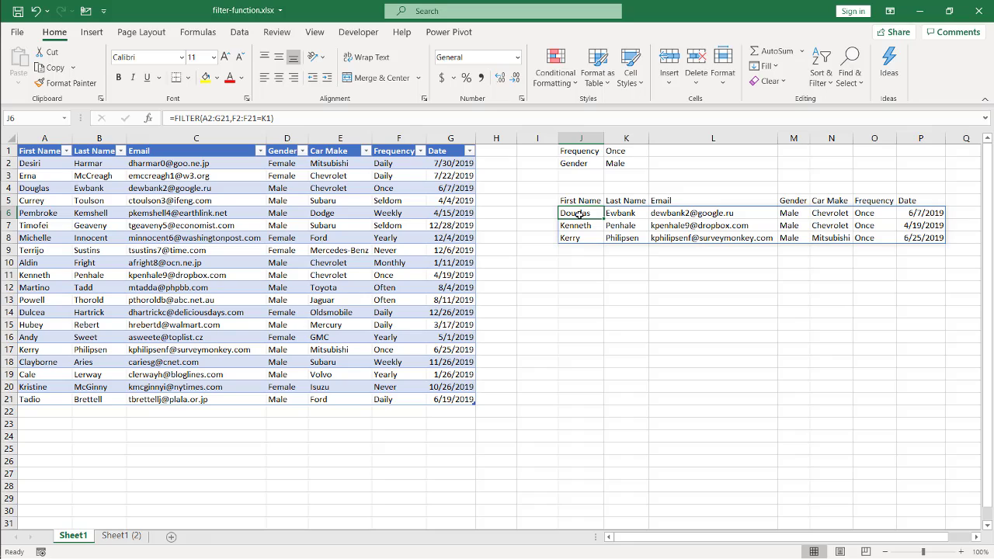
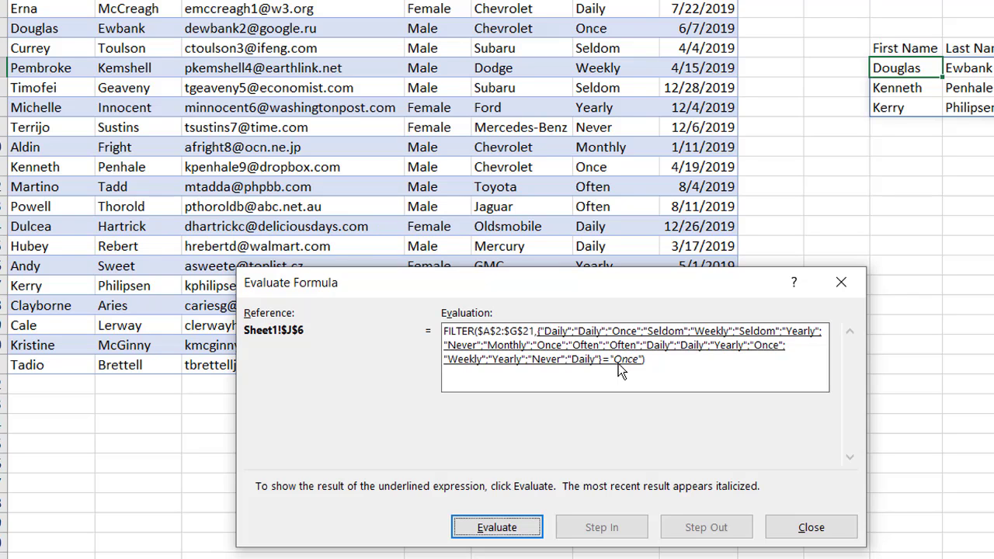
- Evaluate the FILTER formula in J6 stage by stage through to its final result, then close the evaluation
click(491, 533)
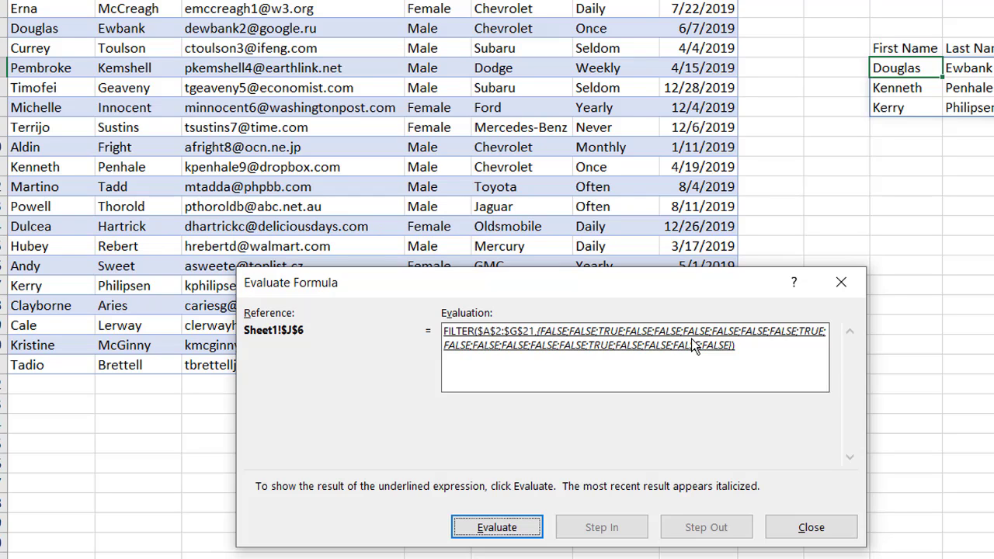
click(527, 528)
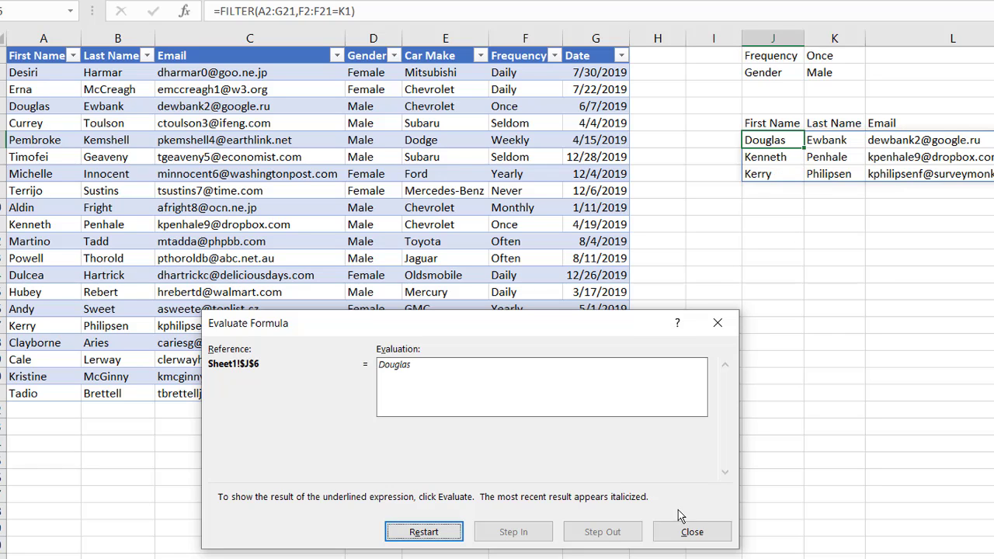
click(691, 534)
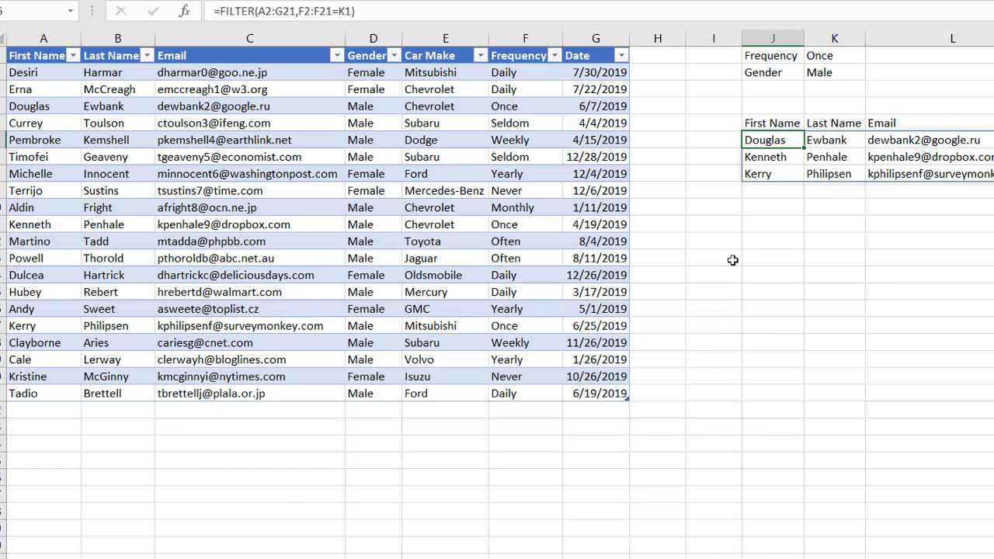
- Run Evaluate Formula on J7, work through every stage to the final result, and close the evaluation
click(782, 159)
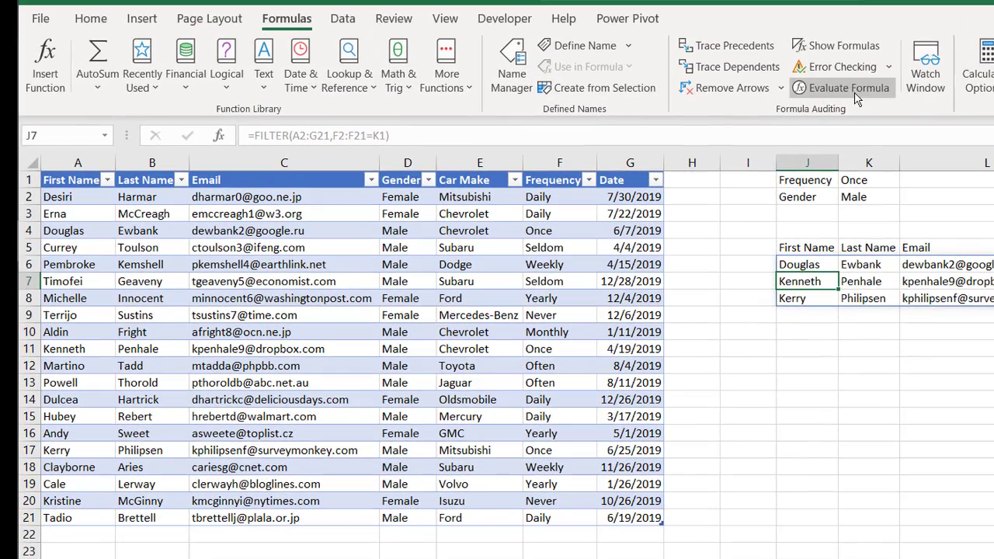
click(858, 87)
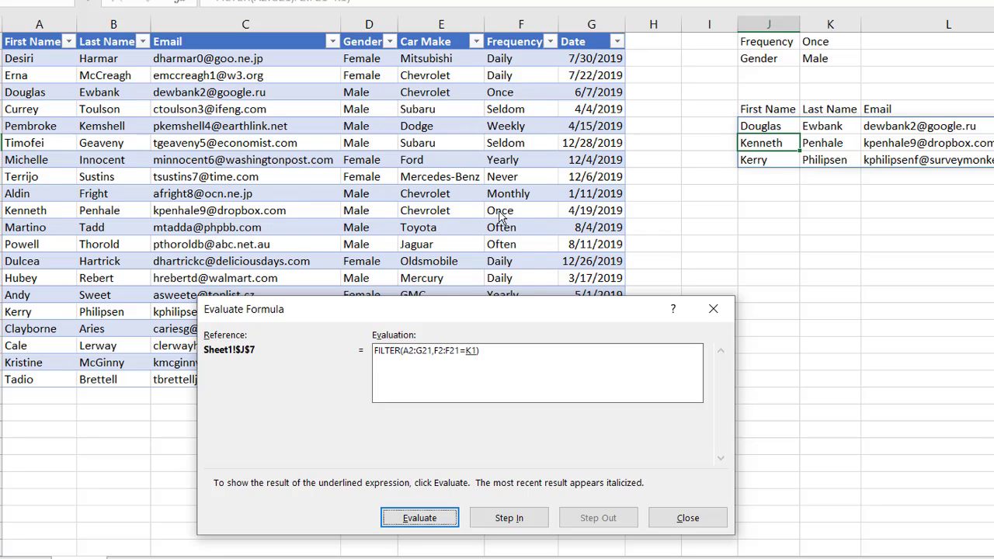
click(438, 526)
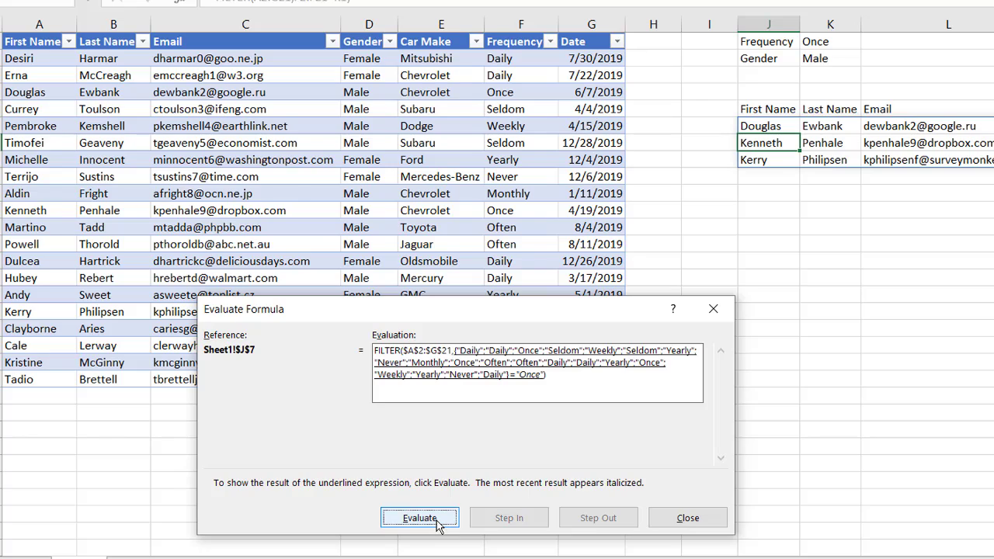
click(419, 518)
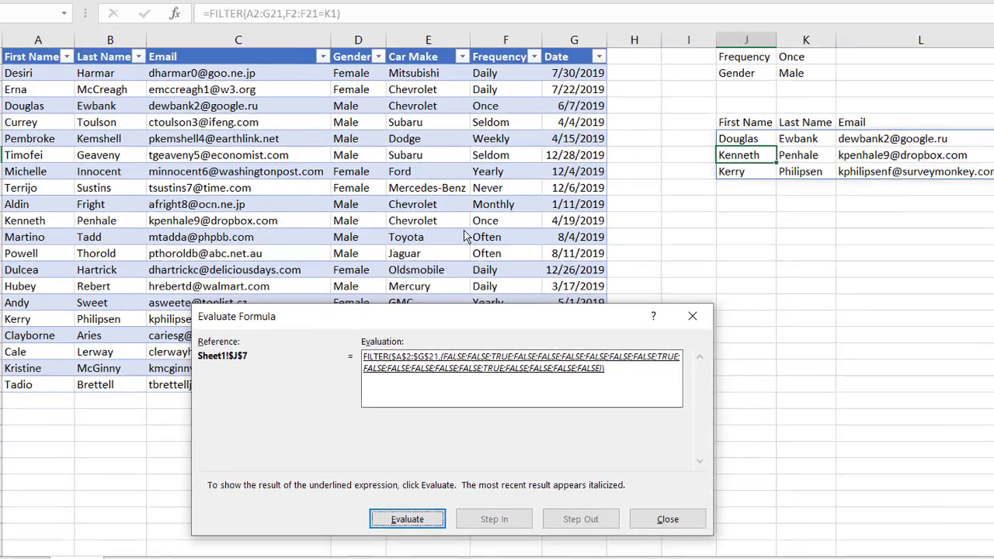
click(407, 519)
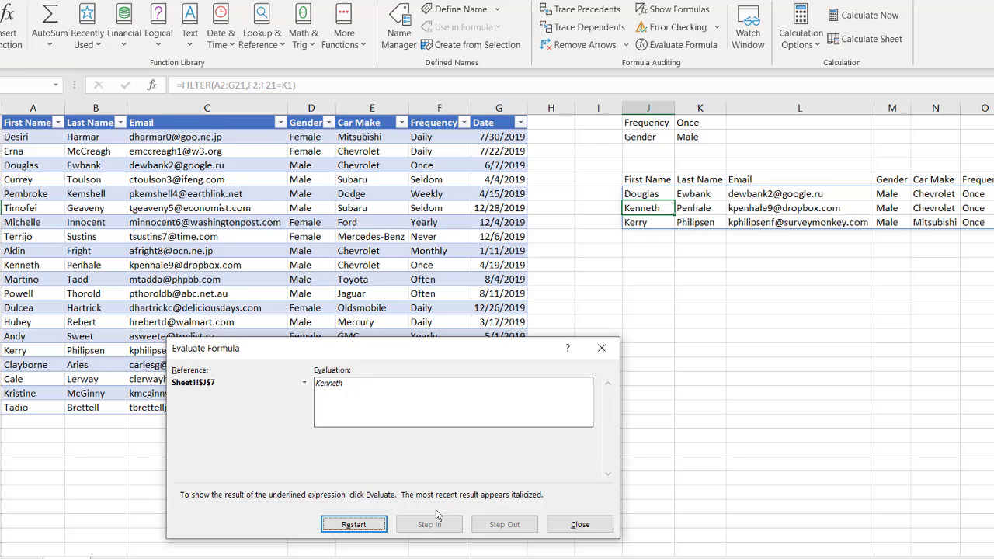
click(586, 527)
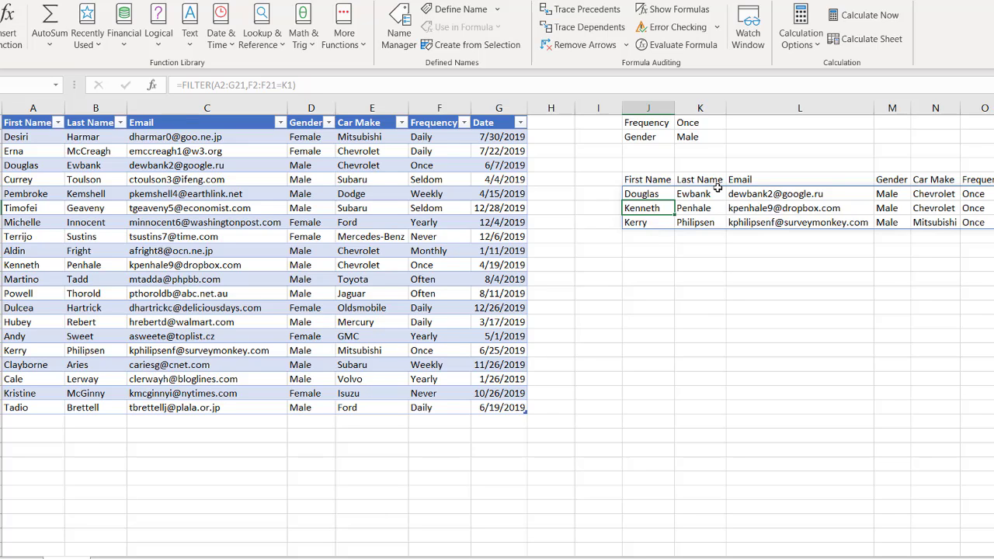
- Enclose the Frequency condition F2:F21=K1 of the FILTER formula in J6 in its own parentheses
click(652, 194)
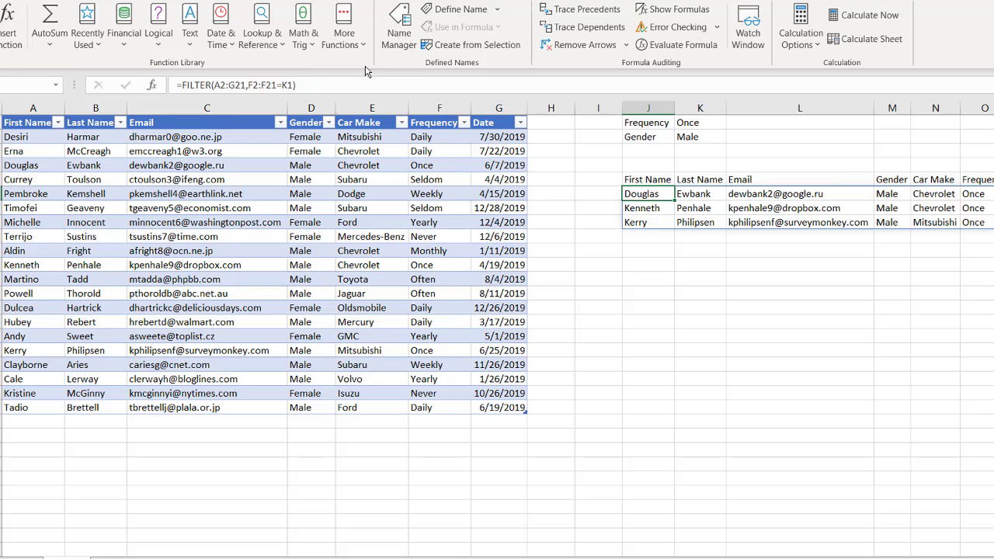
click(318, 86)
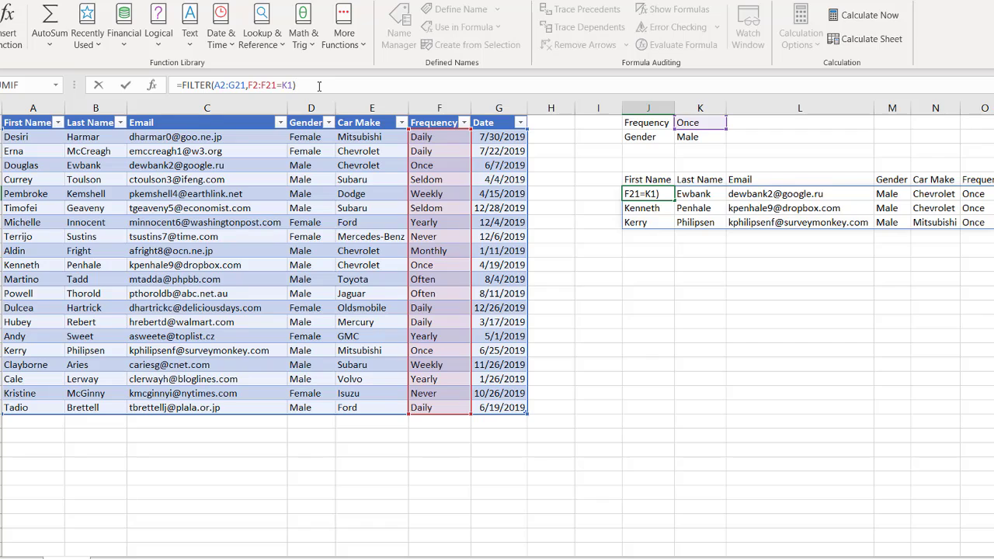
key(BackSpace)
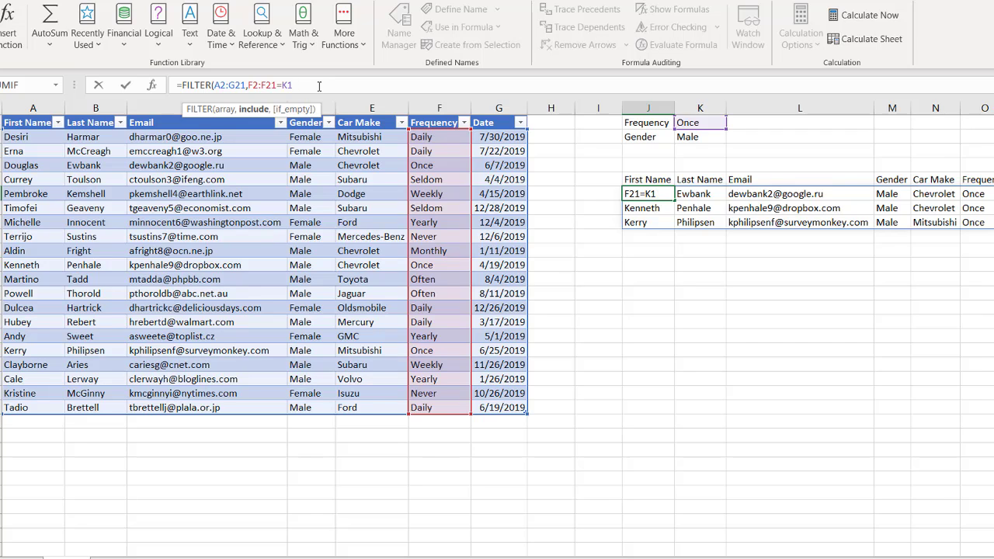
text())
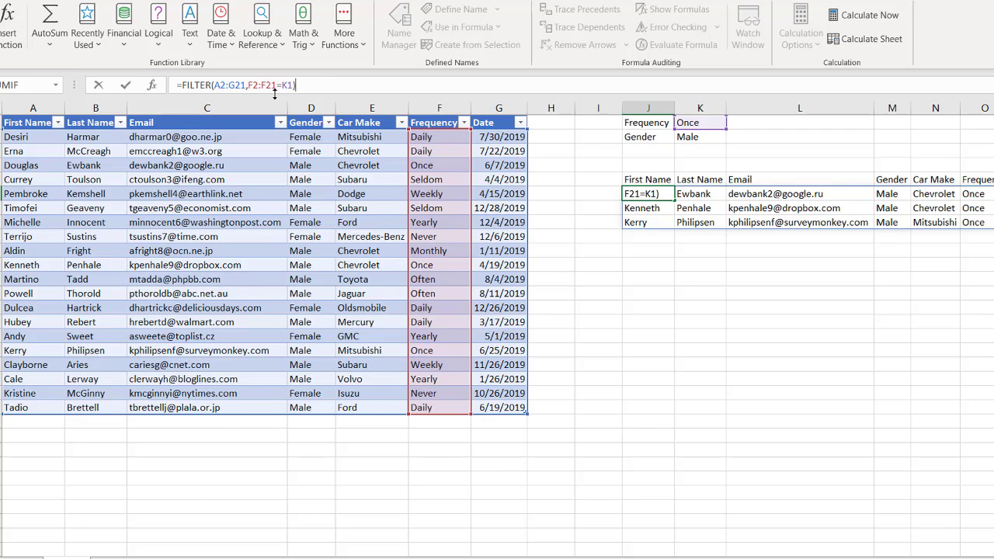
click(247, 85)
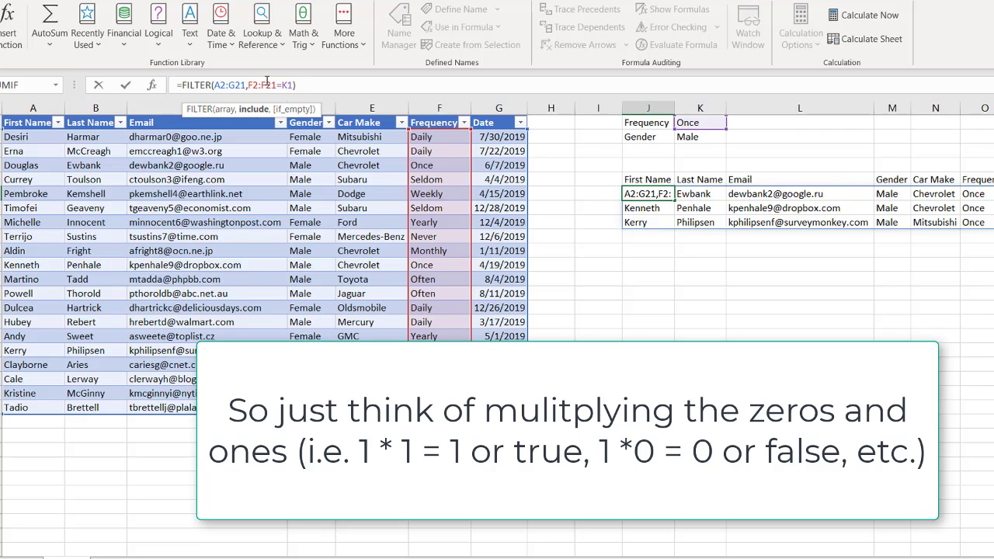
text(()
click(310, 85)
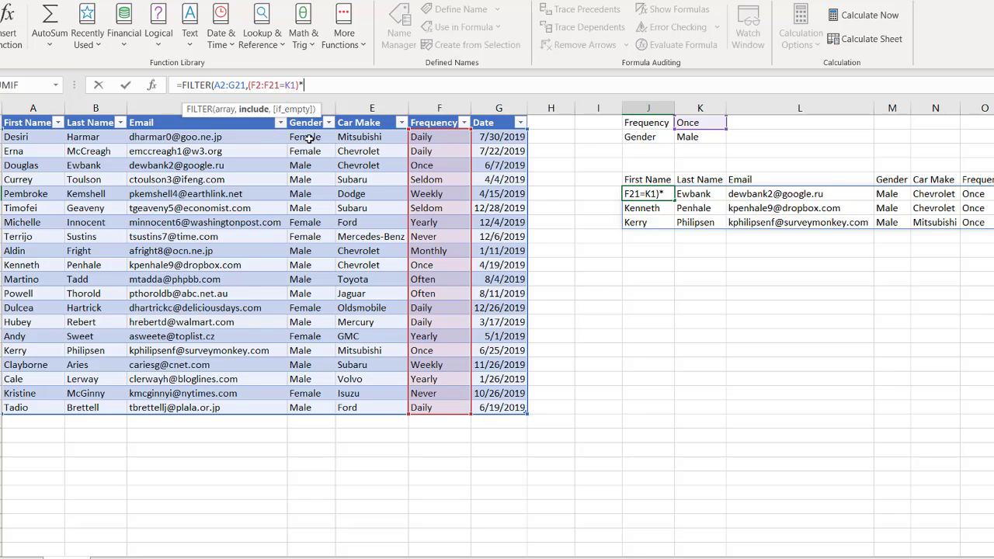
- Multiply the Frequency condition in J6 by the Gender condition (D2:D21=K2) and enter the completed FILTER formula
text(*)
drag(310, 138, 322, 403)
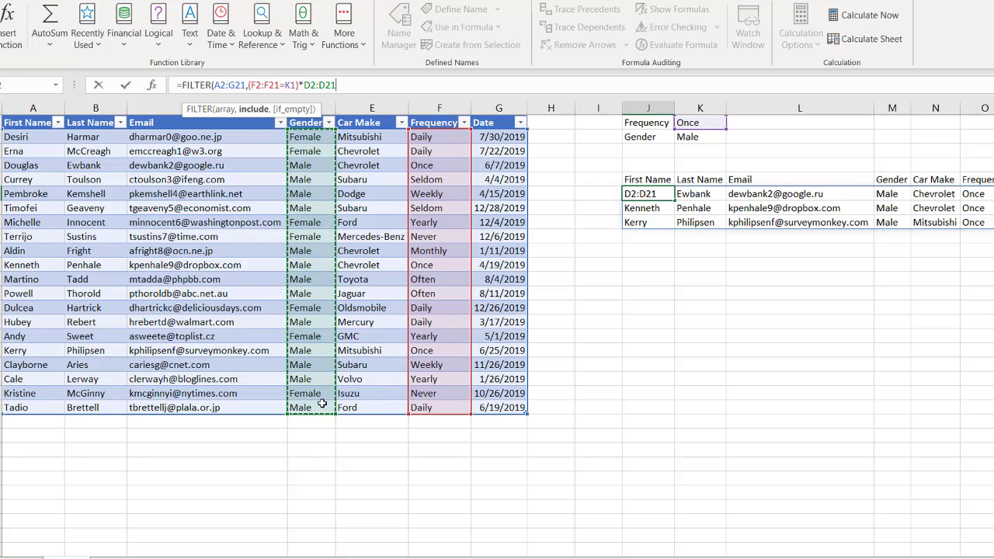
text(=)
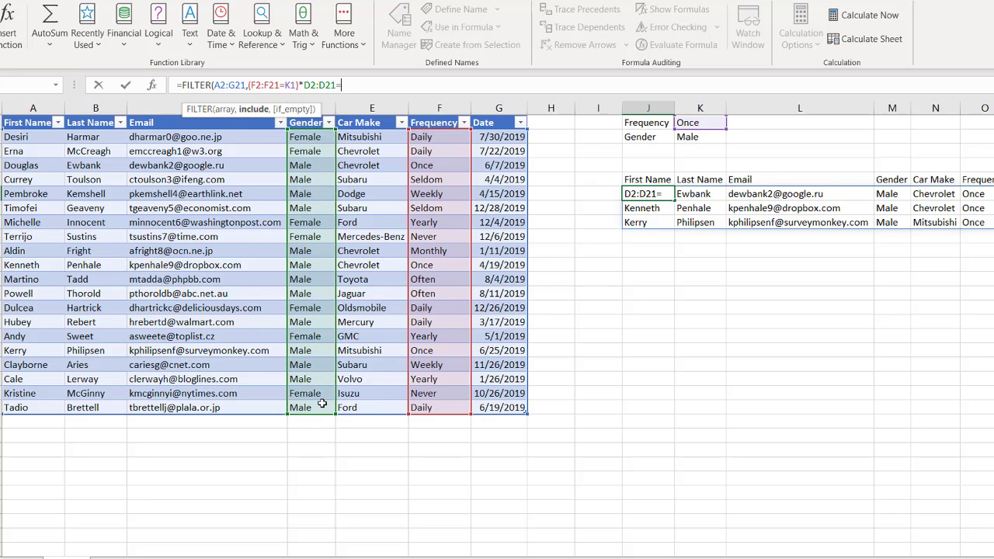
click(708, 137)
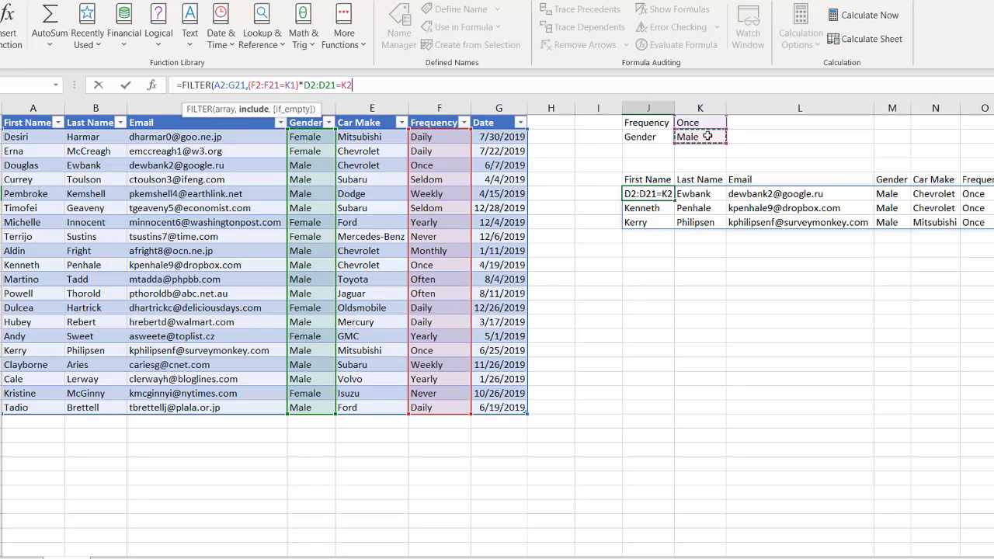
text())
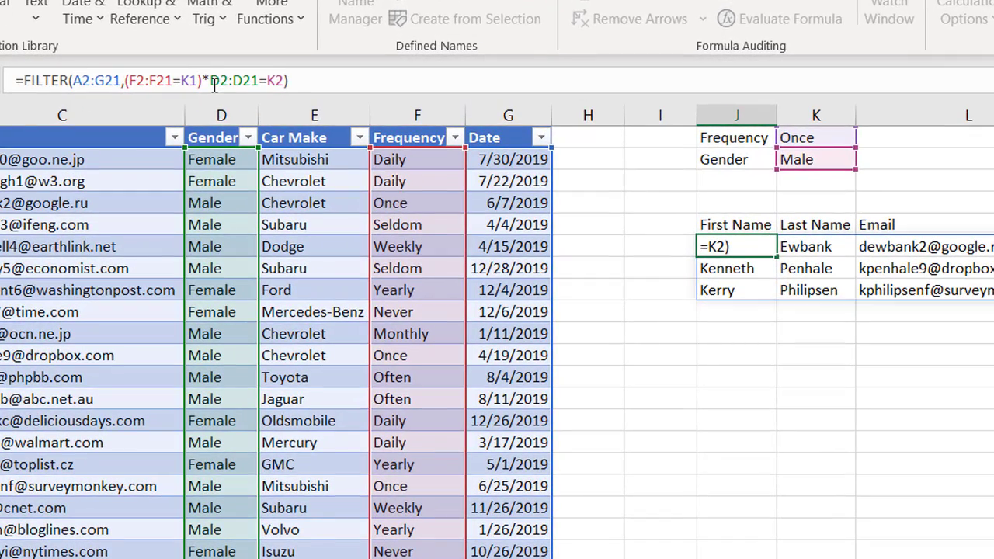
click(214, 86)
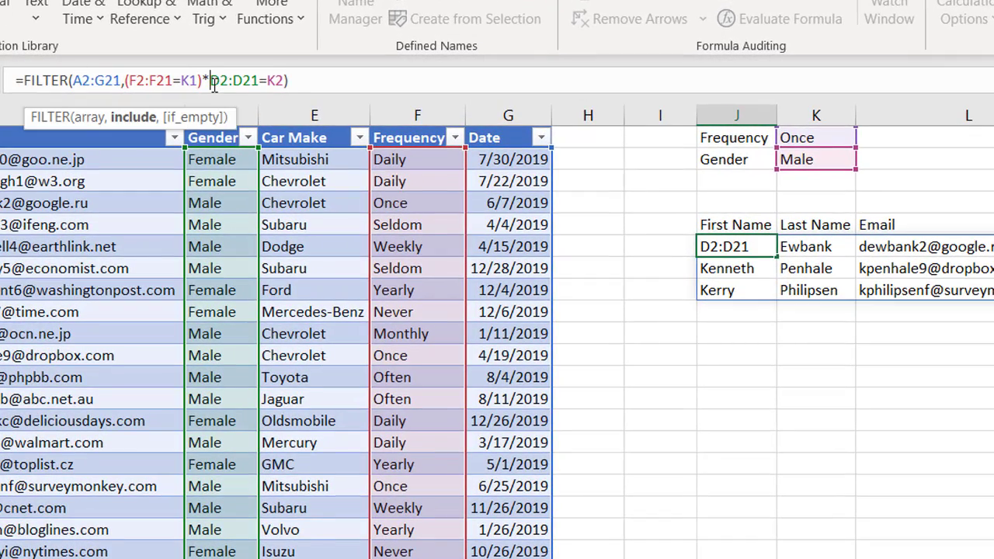
text(()
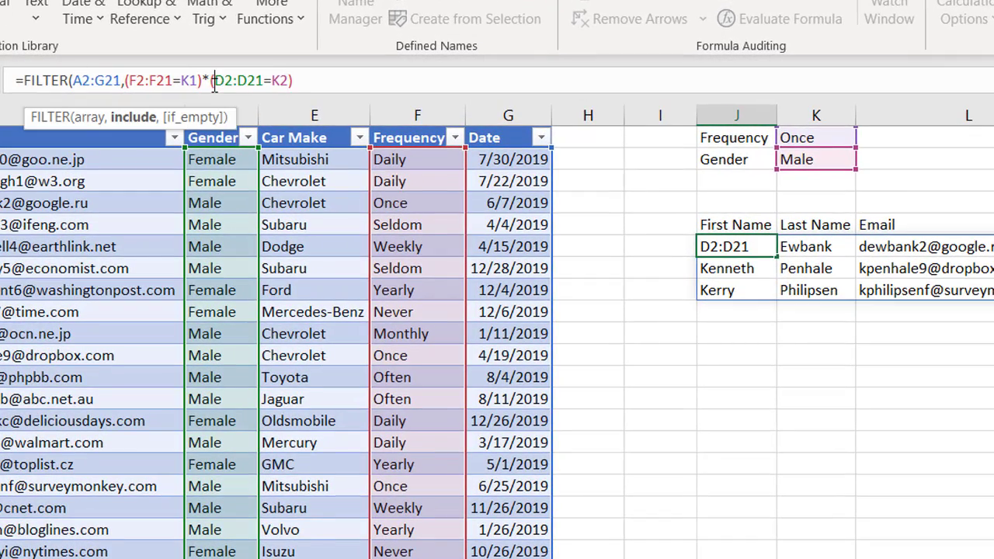
click(332, 83)
text())
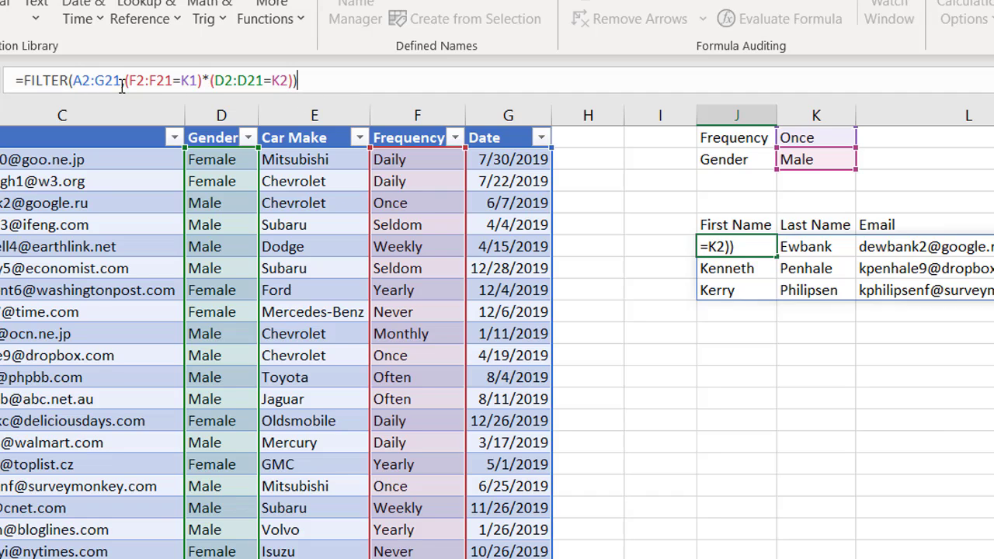
key(Return)
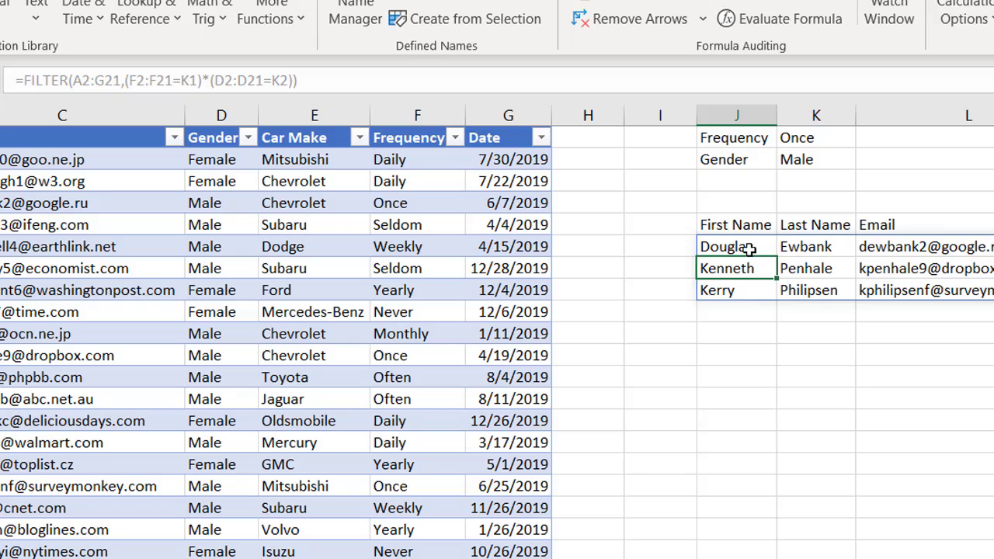
- Review the filtered rows starting at J6, then set the Gender criterion in K2 to "Female"
drag(748, 250, 993, 282)
drag(874, 204, 959, 211)
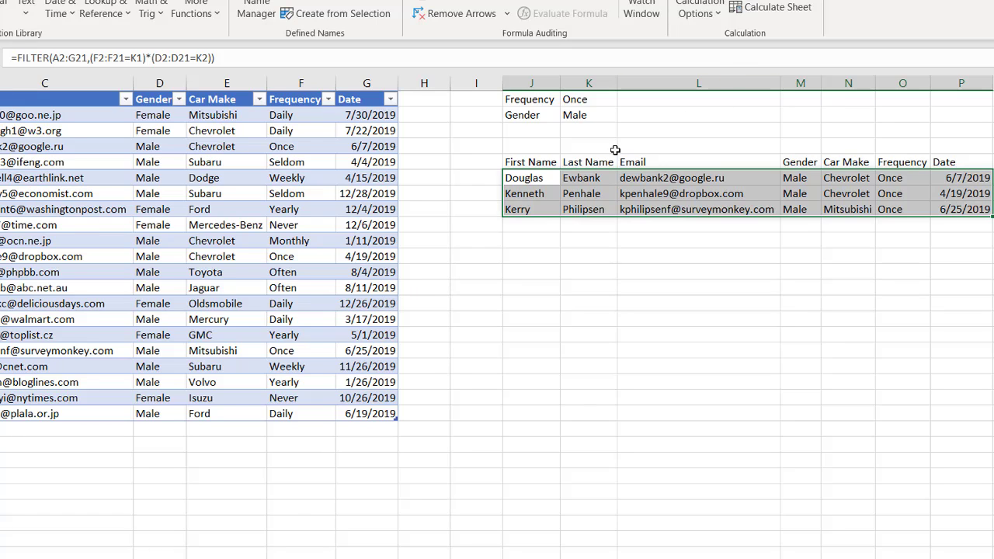
click(575, 114)
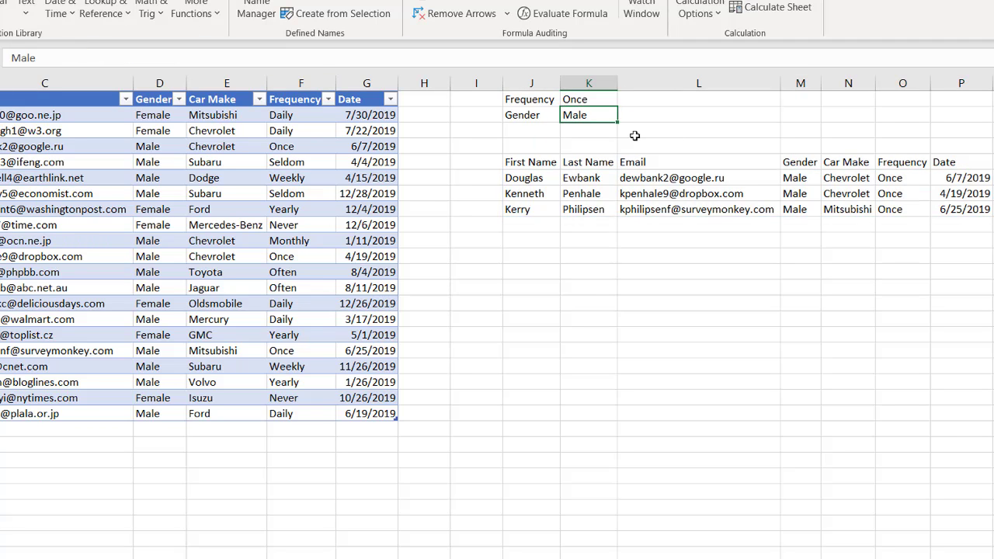
text(Female)
key(Return)
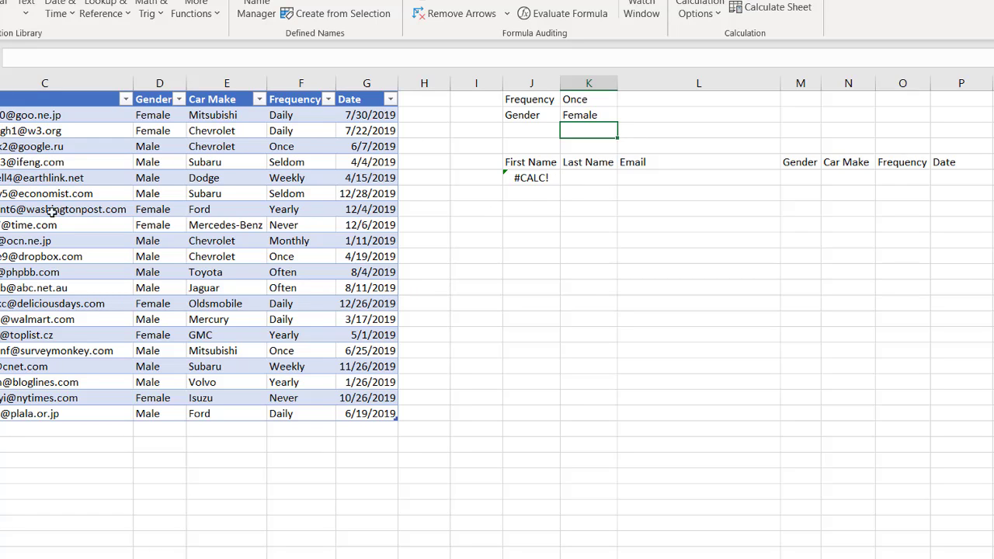
- Add "No Data" as the if_empty argument of the FILTER formula in J6
click(535, 179)
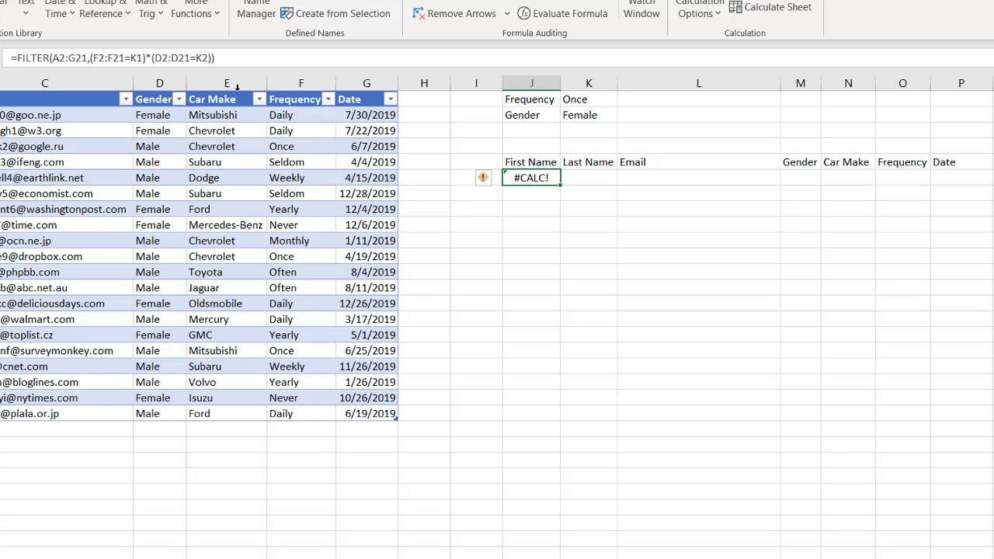
click(227, 56)
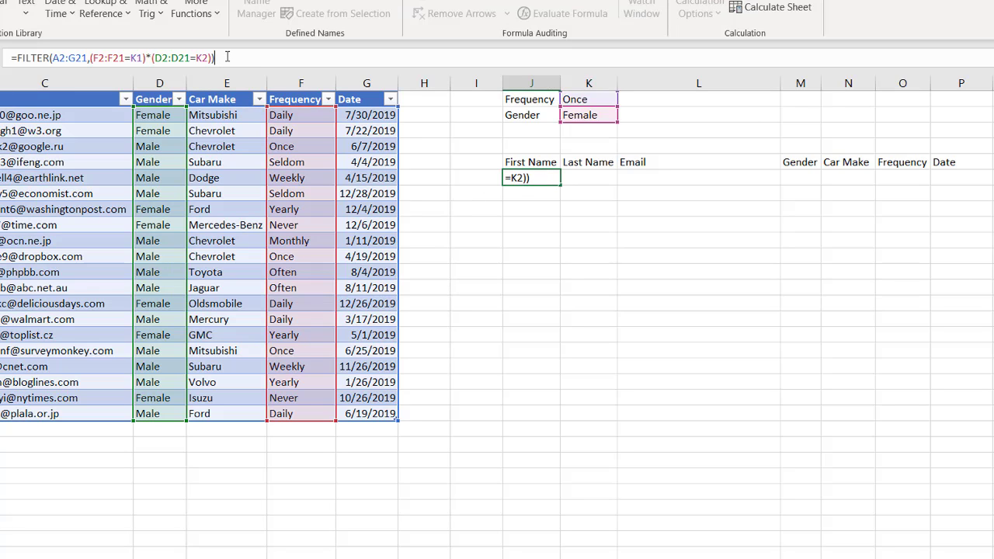
key(BackSpace)
text(,)
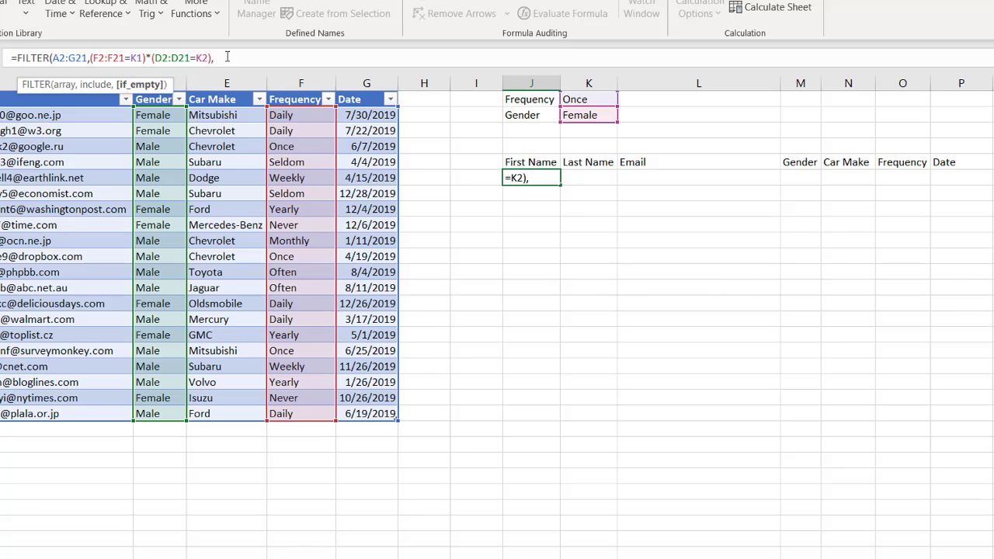
text("No Data"))
key(Return)
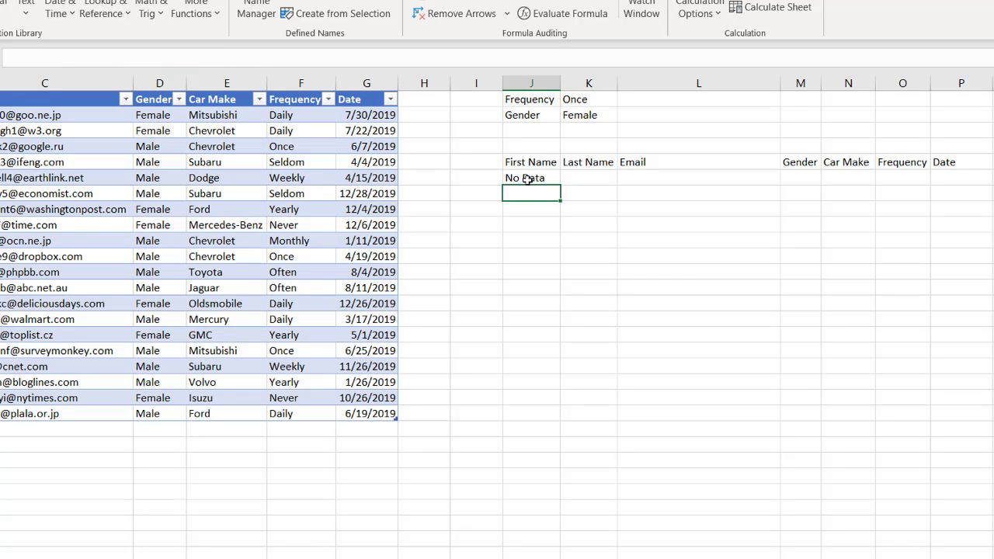
- Set the Frequency criterion in K1 to "Never"
click(593, 100)
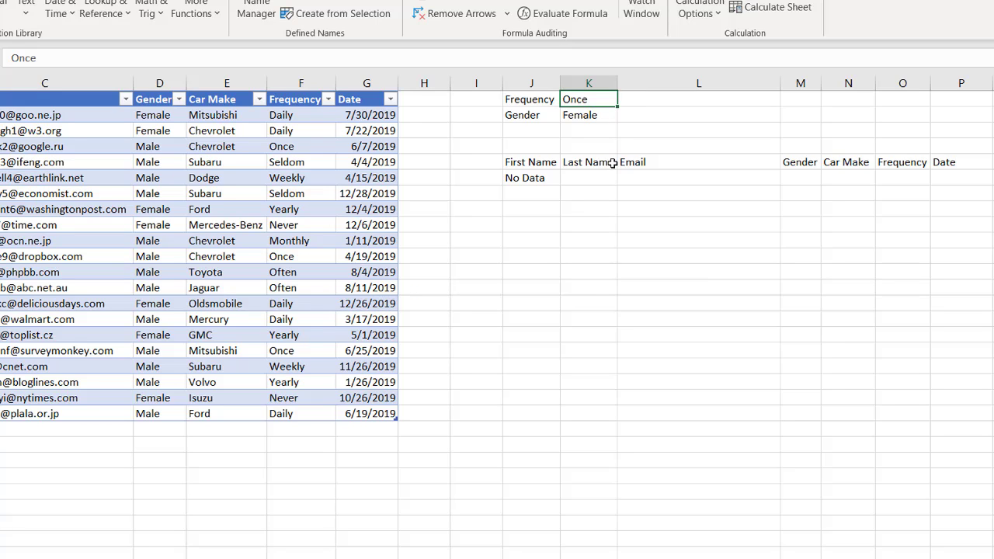
text(Dai)
key(BackSpace)
key(BackSpace)
key(BackSpace)
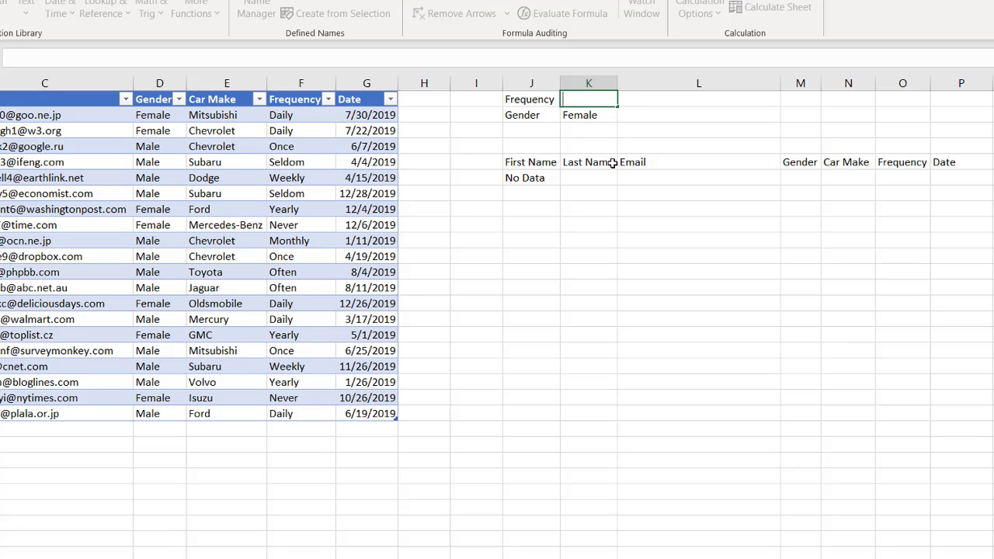
text(Never)
key(ctrl+Return)
key(Down)
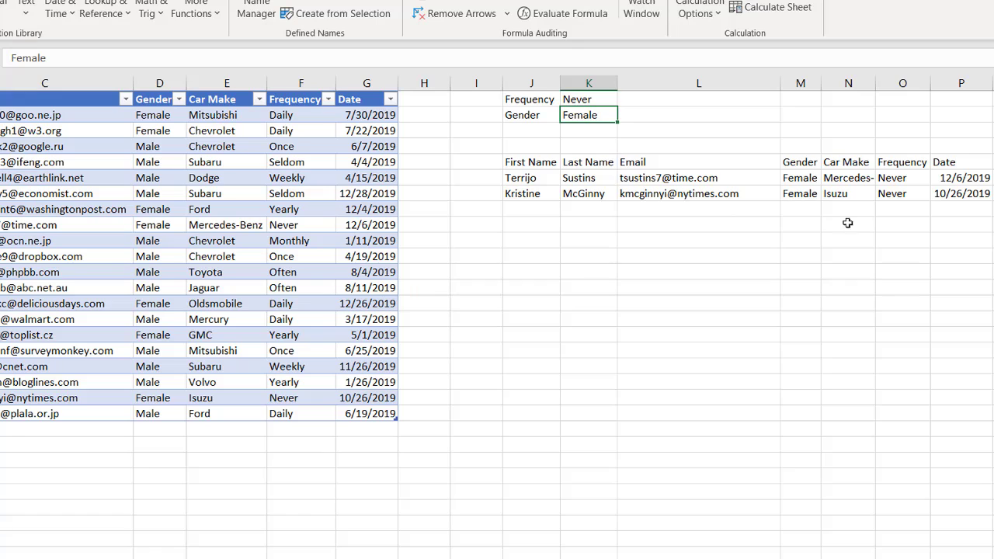
- Change the FILTER formula in J6 to OR logic by replacing the * between the Frequency and Gender conditions with +
click(532, 178)
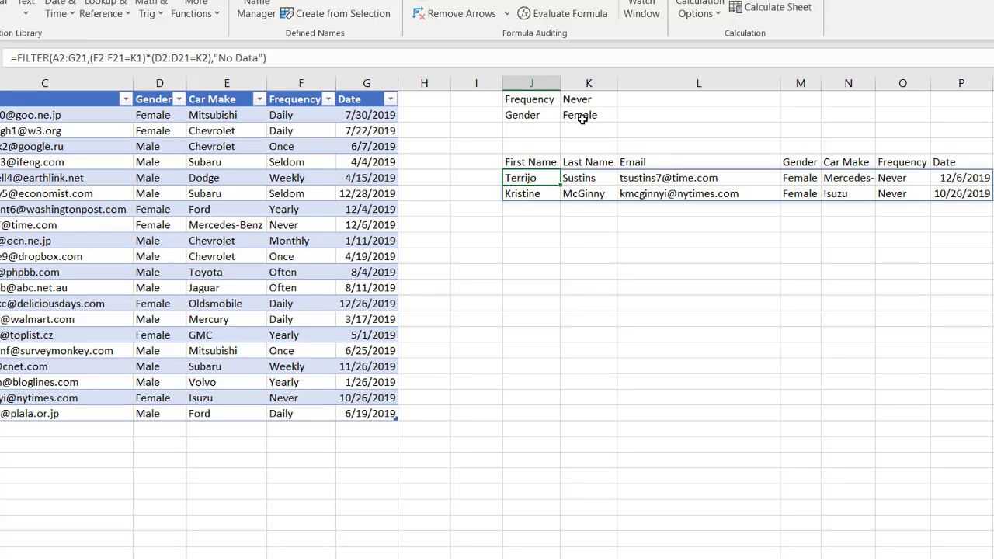
click(150, 59)
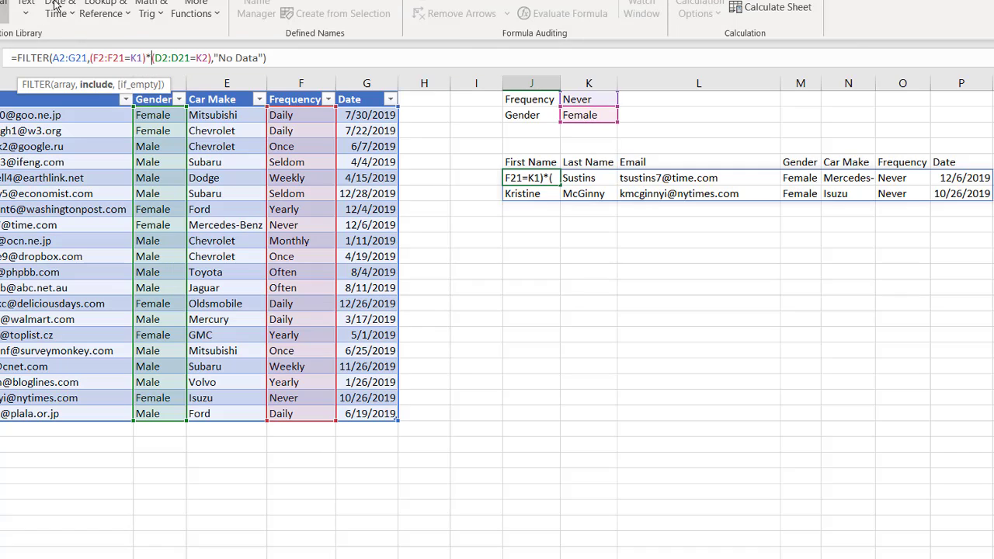
key(BackSpace)
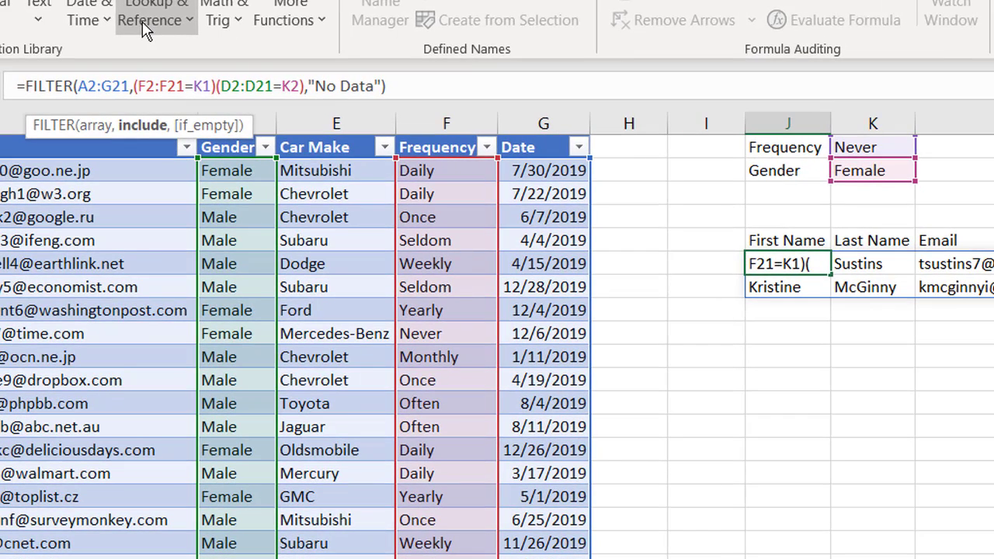
text(+)
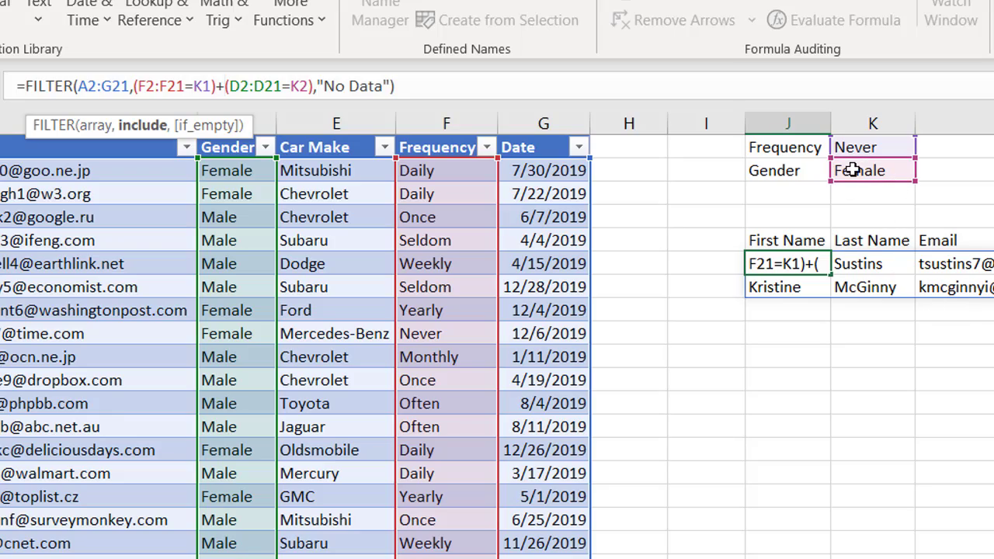
key(Return)
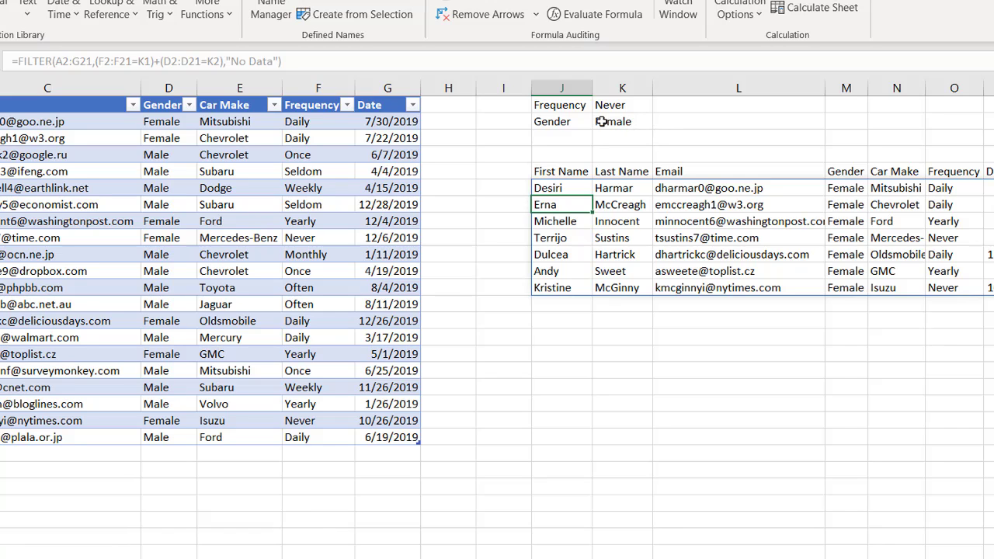
- Set the Gender criterion in K2 to "Male"
click(627, 124)
text(Mal)
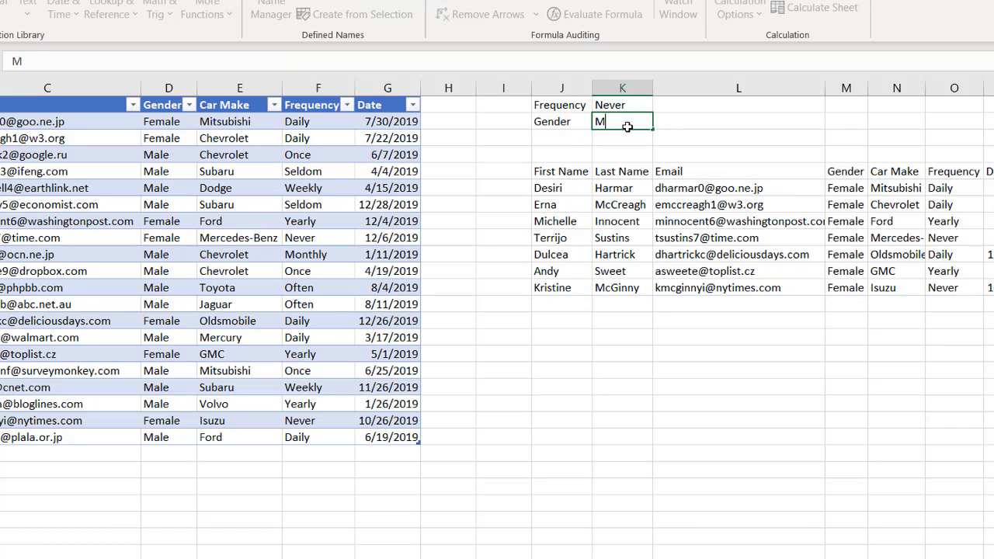
key(Return)
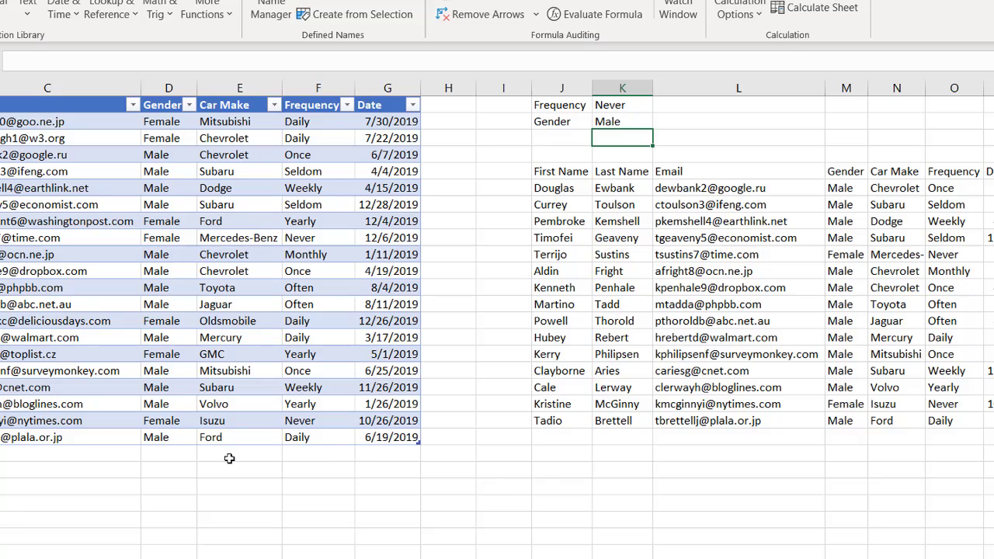
- Copy the last table row, A21:G21, and paste it as a new record in row 22
drag(1, 437, 379, 437)
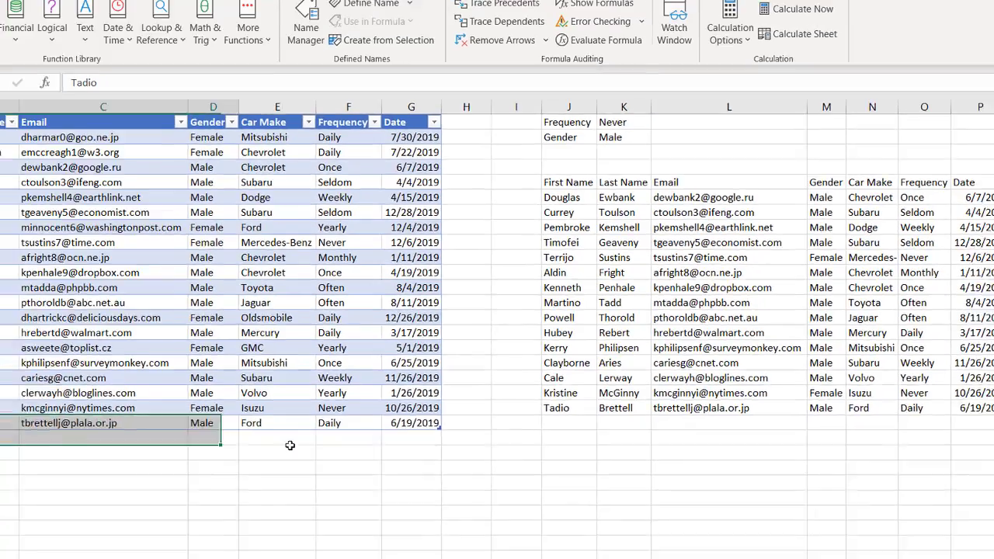
key(ctrl+c)
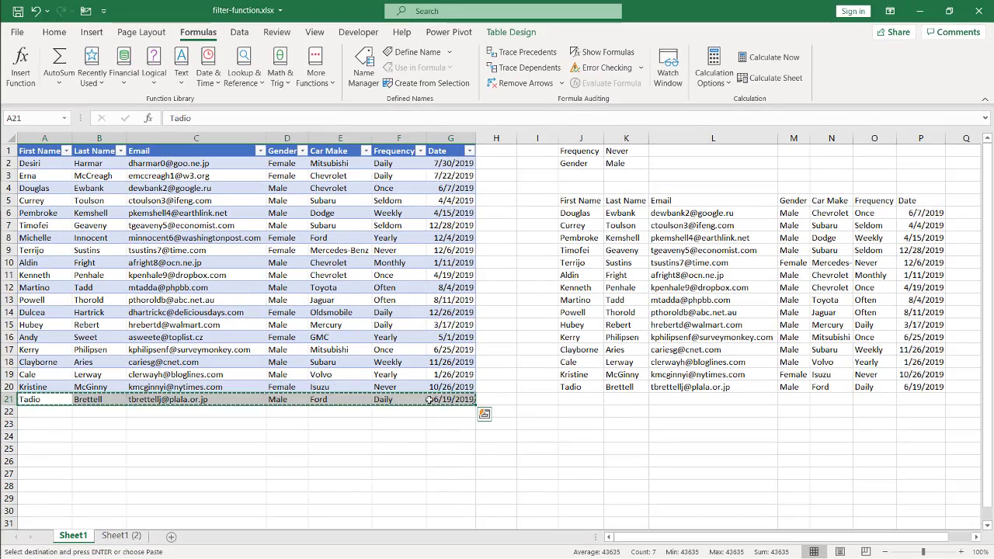
click(61, 413)
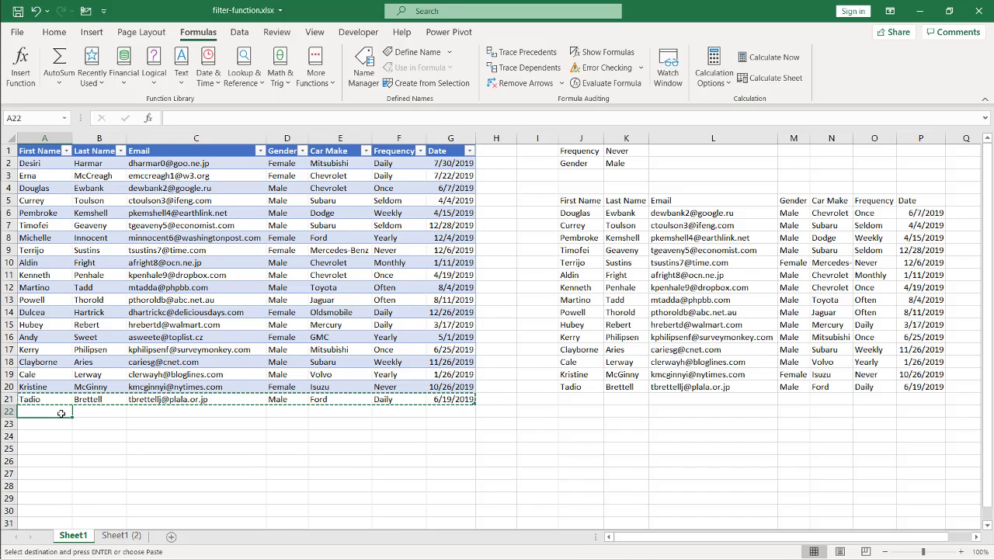
key(ctrl+v)
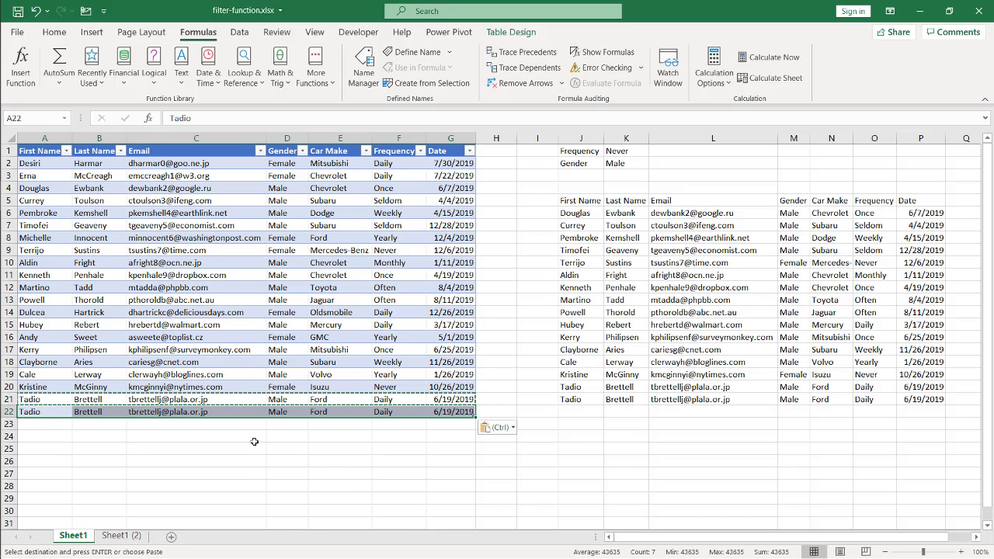
- Examine the duplicate records at the end of the filter results in J20:P21
drag(598, 393, 916, 398)
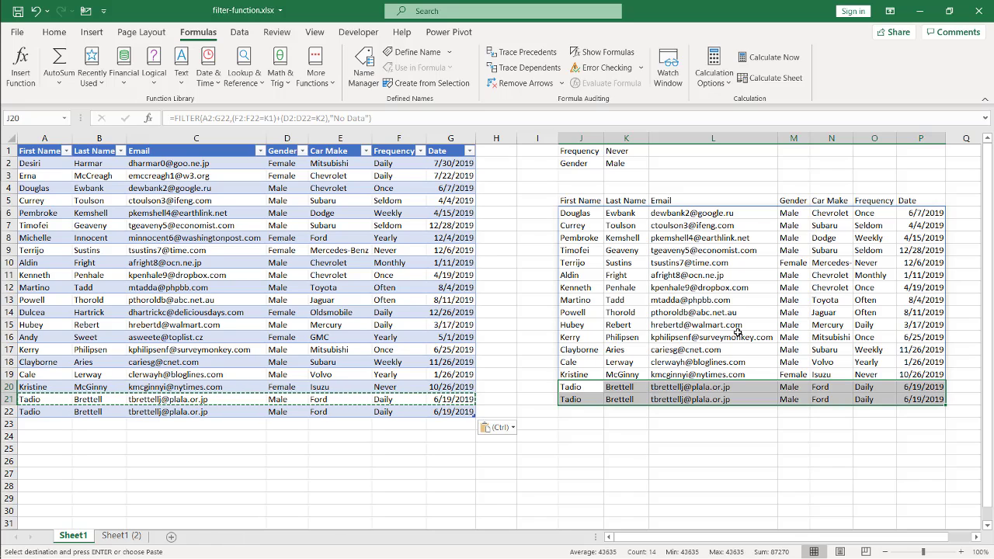
click(698, 388)
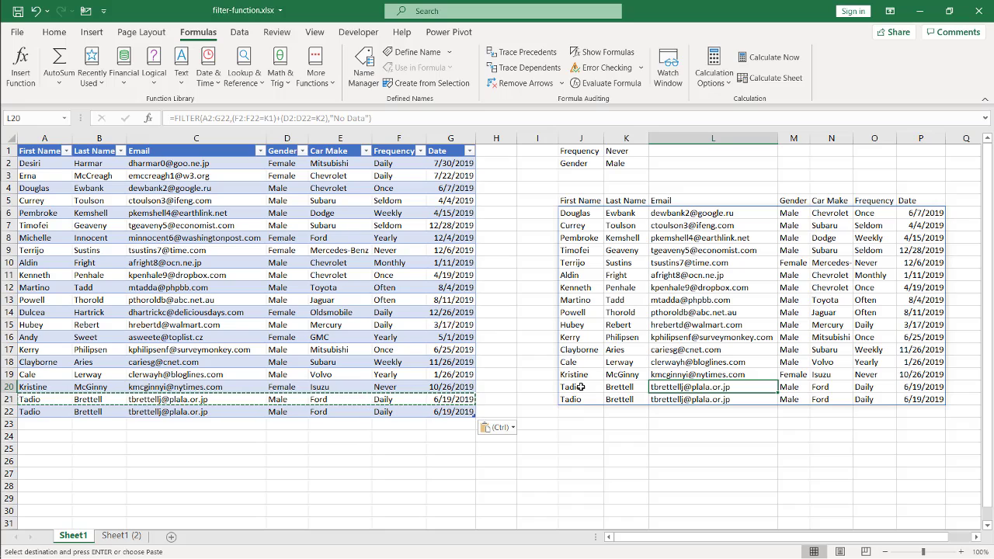
drag(580, 387, 606, 388)
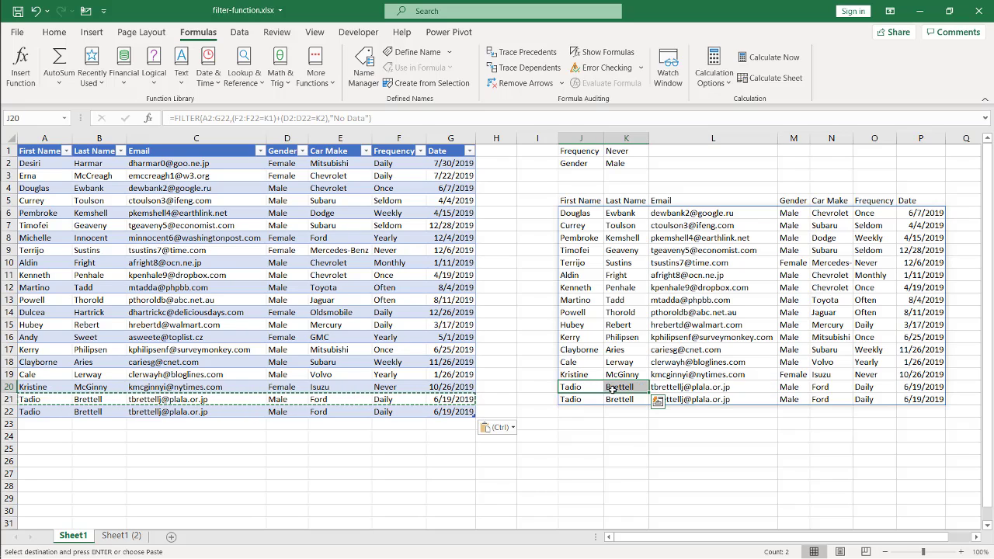
click(680, 387)
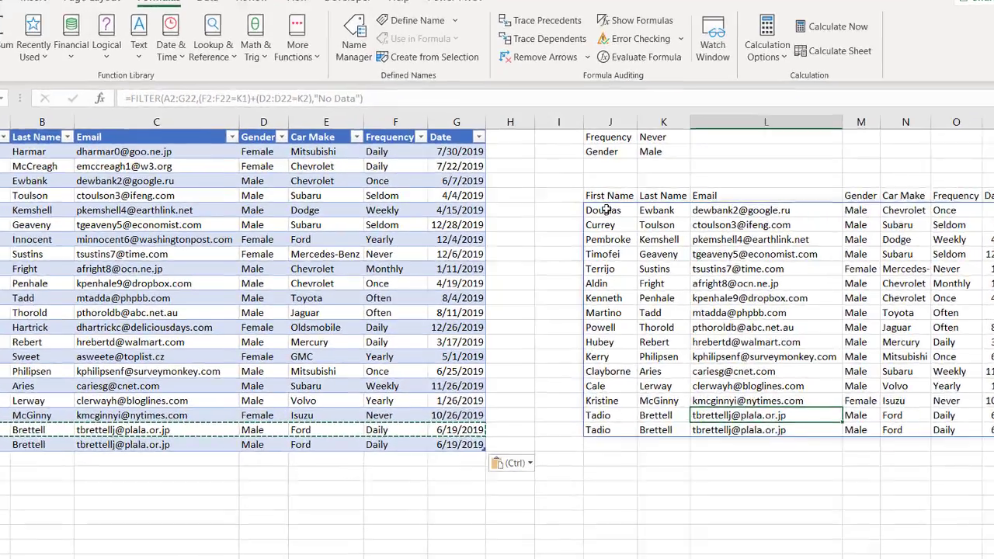
- Remove the Frequency and Gender conditions and the "No Data" argument from the J6 formula, leaving =FILTER(A2:G22,
click(577, 213)
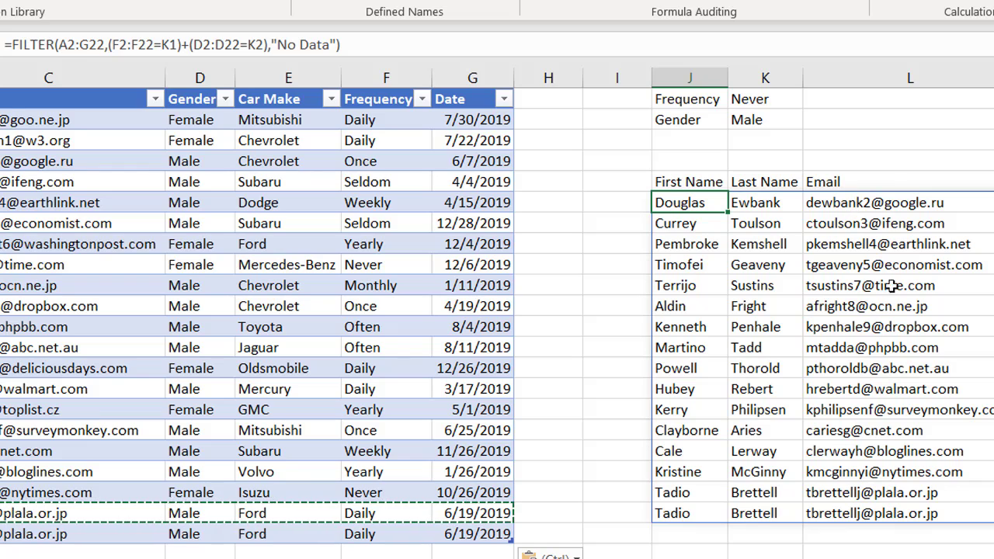
click(371, 47)
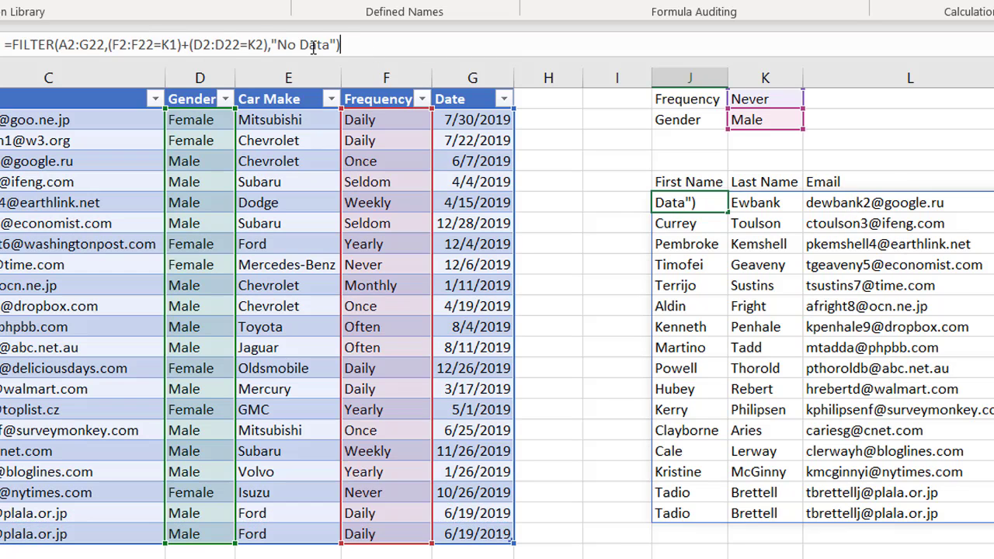
drag(183, 32, 391, 56)
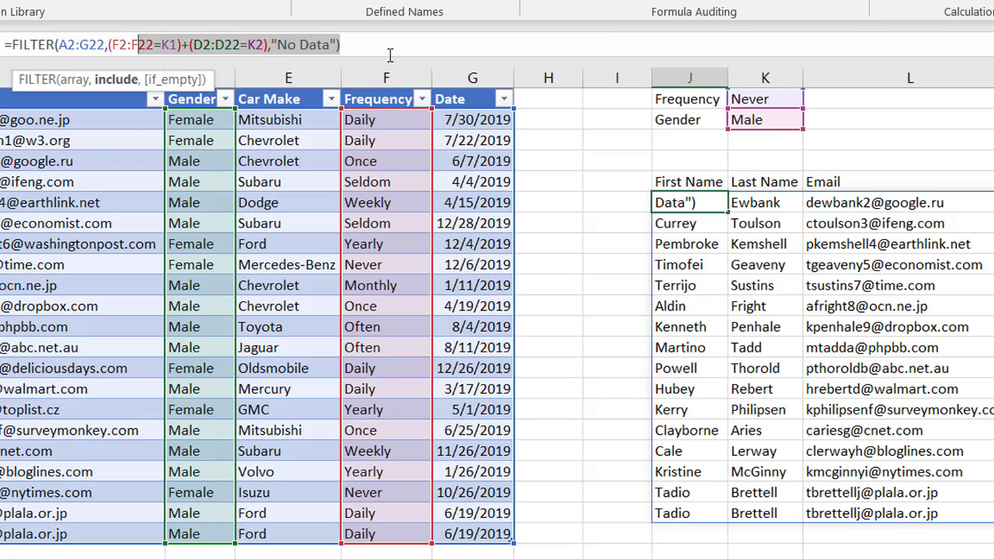
key(BackSpace)
key(BackSpace)
key(BackSpace)
key(BackSpace)
key(BackSpace)
key(BackSpace)
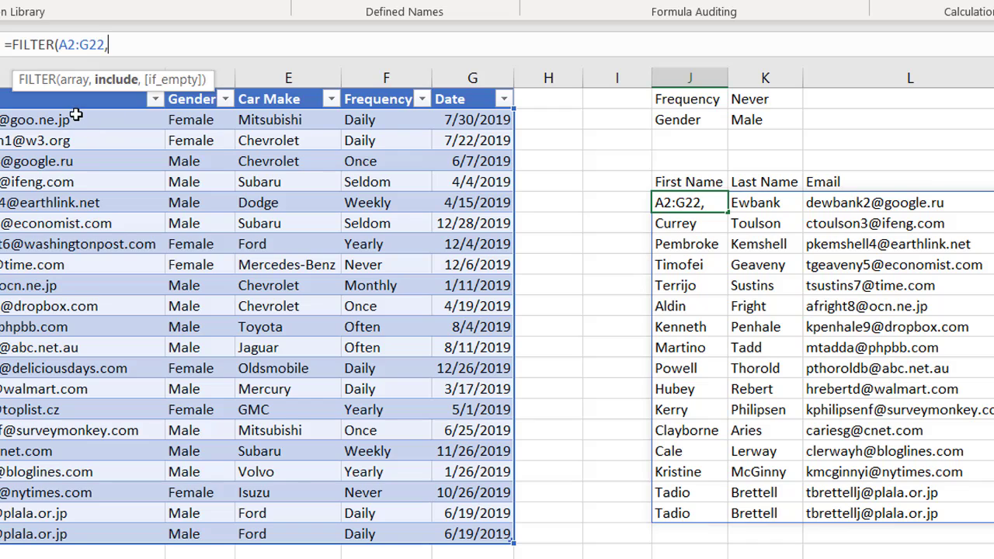
drag(76, 118, 102, 535)
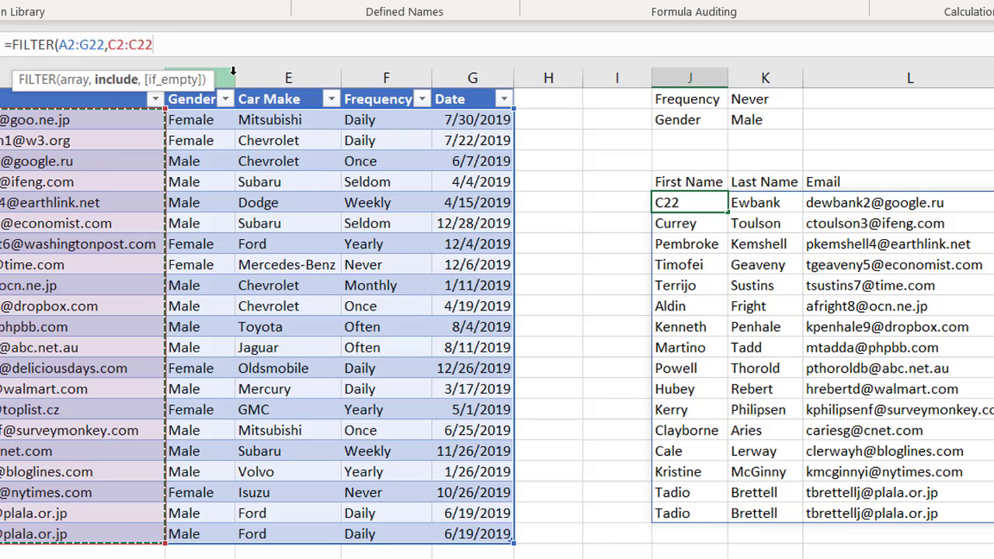
key(BackSpace)
key(BackSpace)
key(BackSpace)
key(BackSpace)
key(BackSpace)
key(BackSpace)
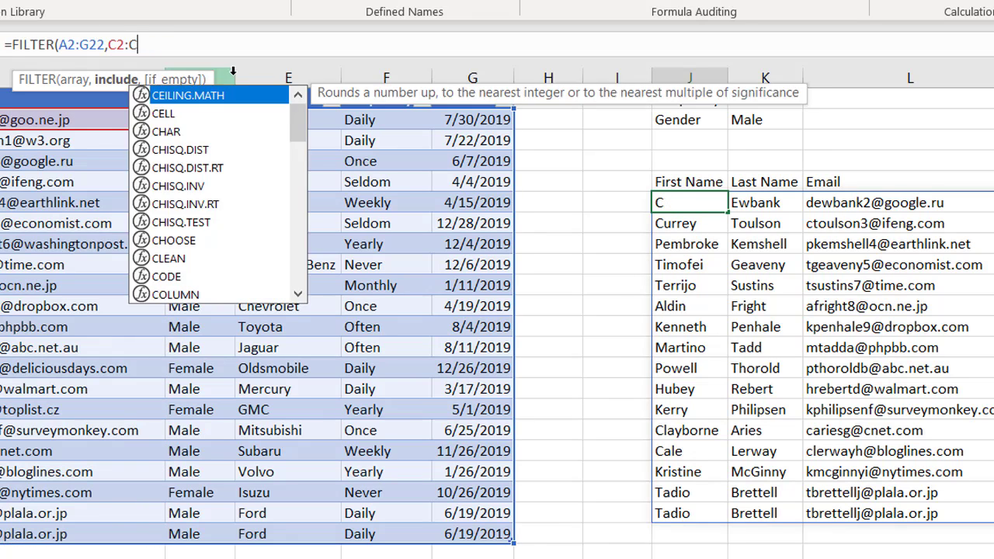
- Complete the J6 FILTER formula with COUNTIF(C2:C22,C2:C22)>1 as the include condition to list records with duplicate emails
text(count)
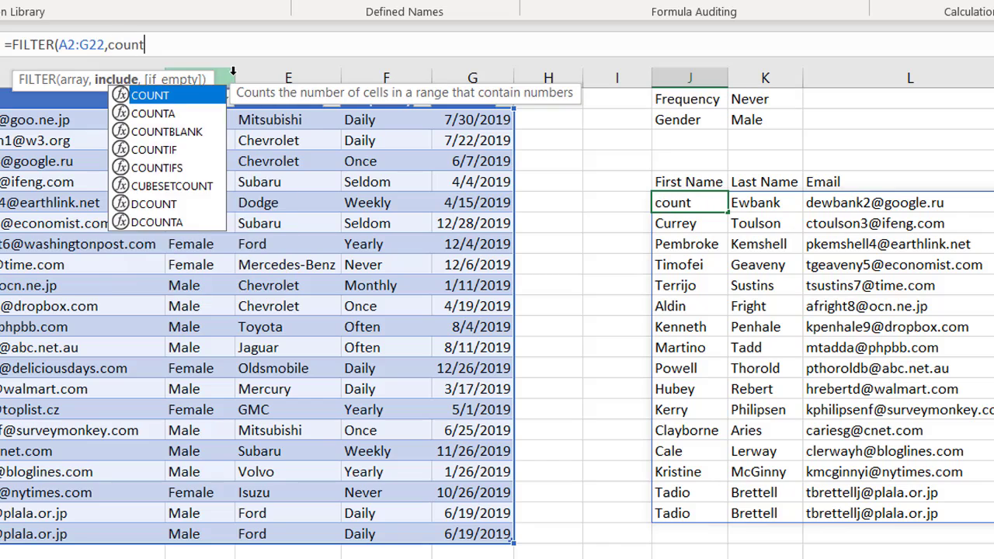
text(if()
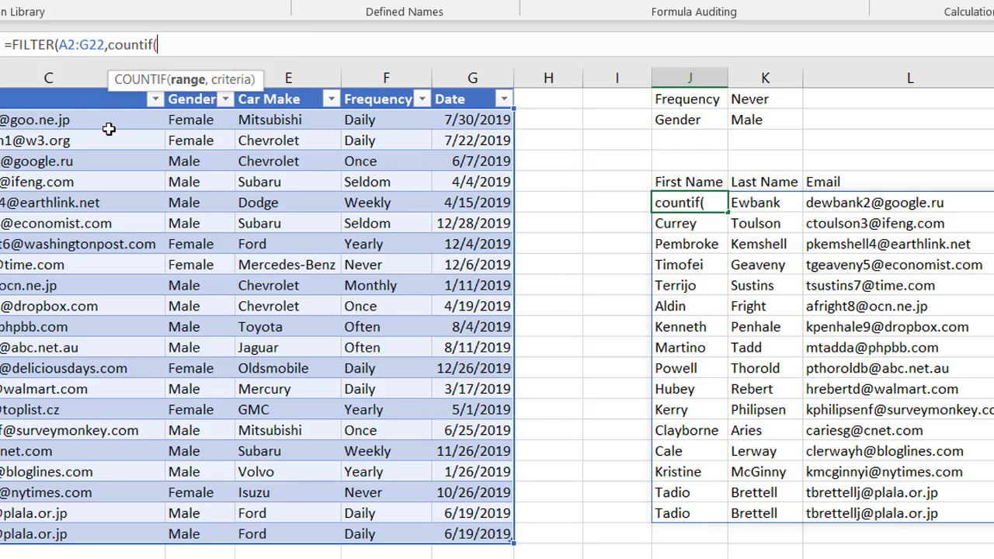
drag(93, 118, 75, 526)
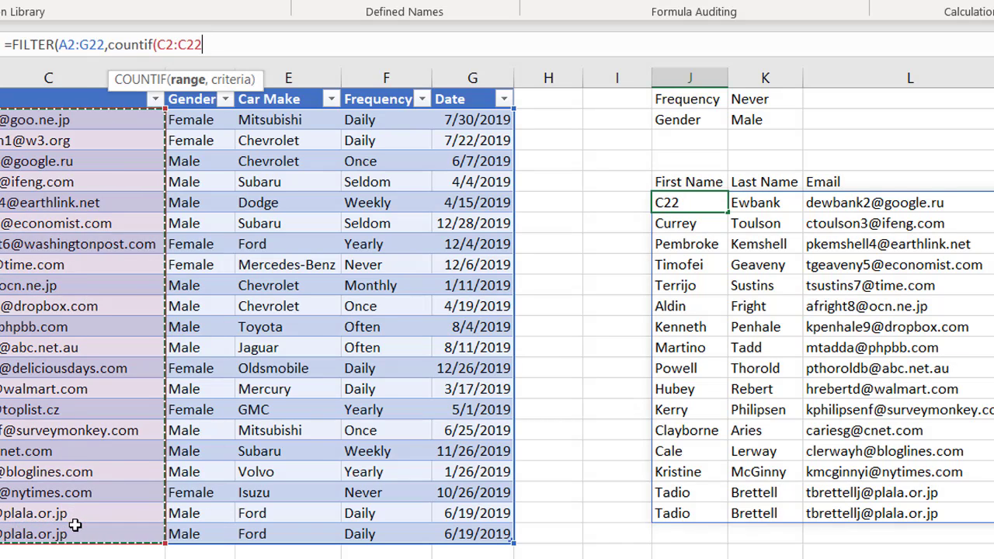
text(,)
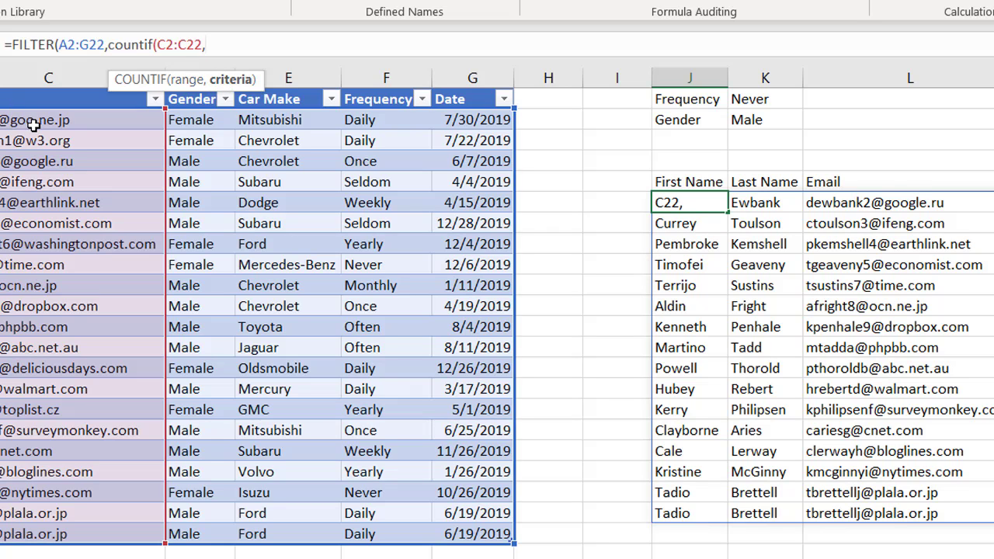
drag(38, 122, 44, 534)
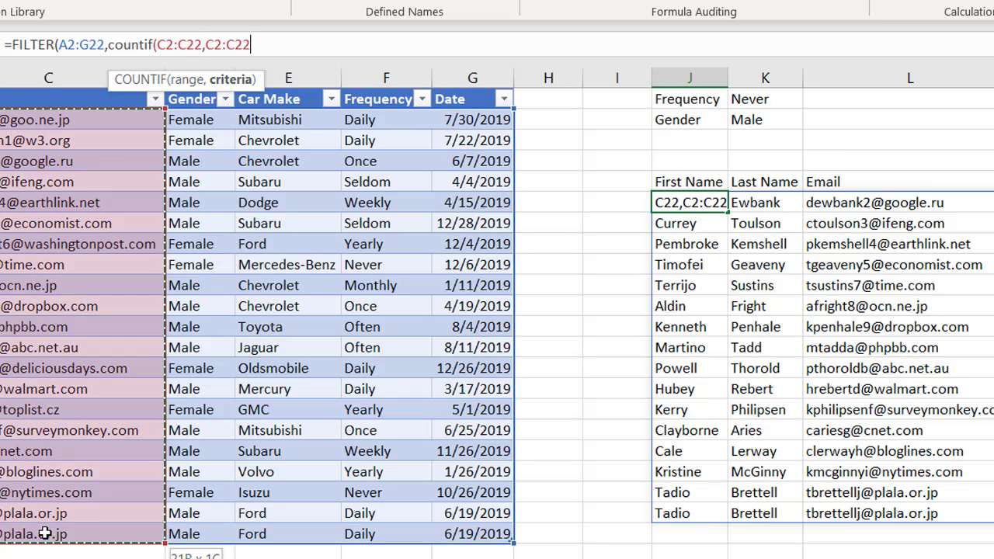
text()>1)
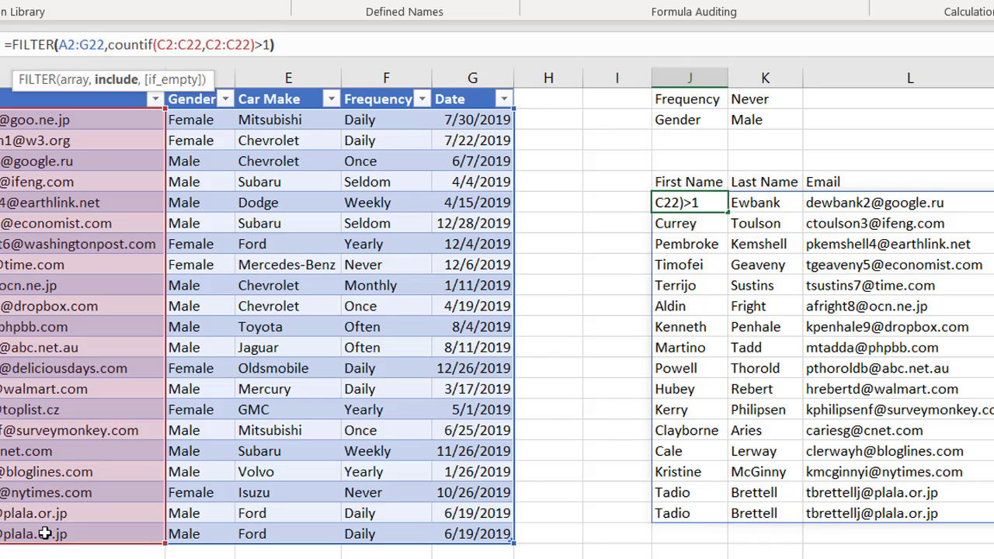
text())
key(Return)
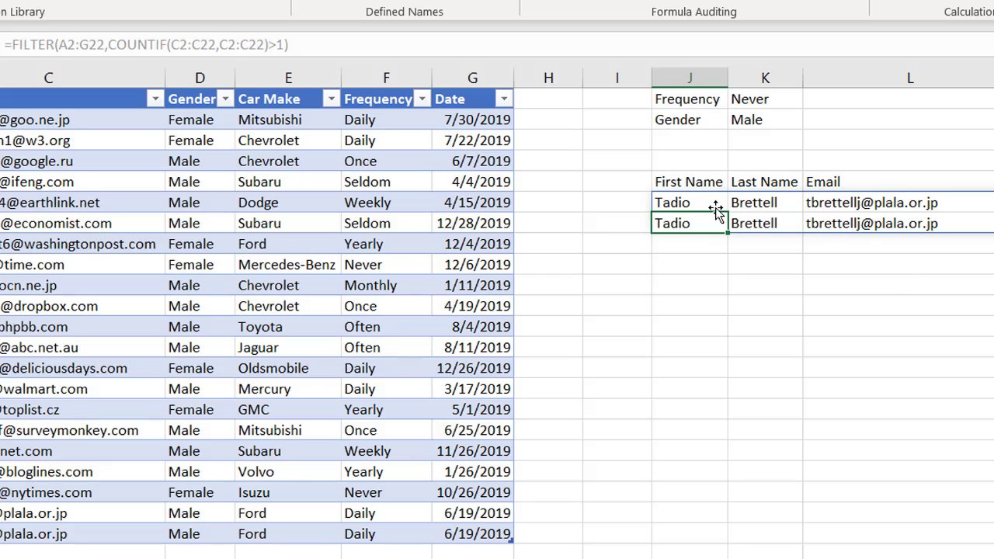
mouse_move(684, 203)
mouse_down()
mouse_move(692, 222)
mouse_move(993, 223)
mouse_up()
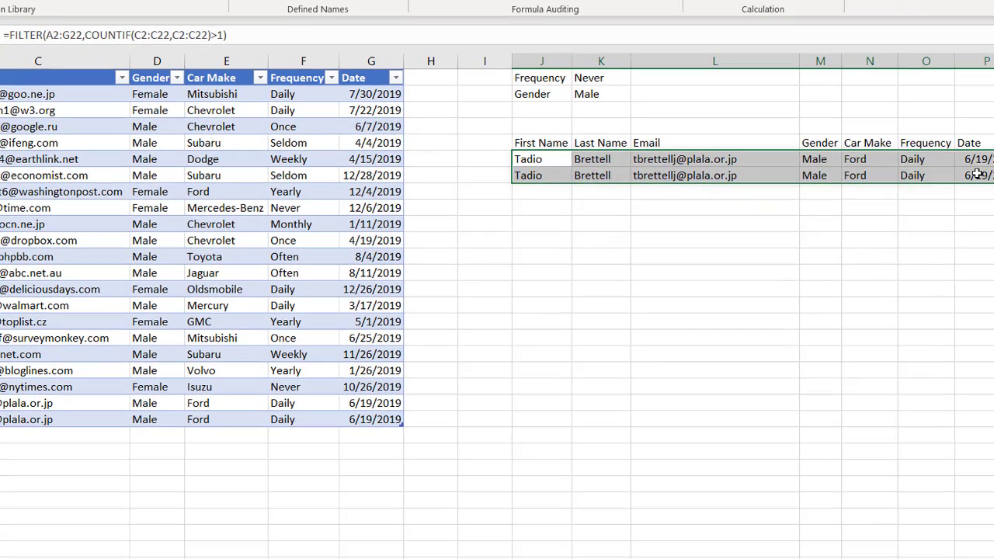
click(550, 160)
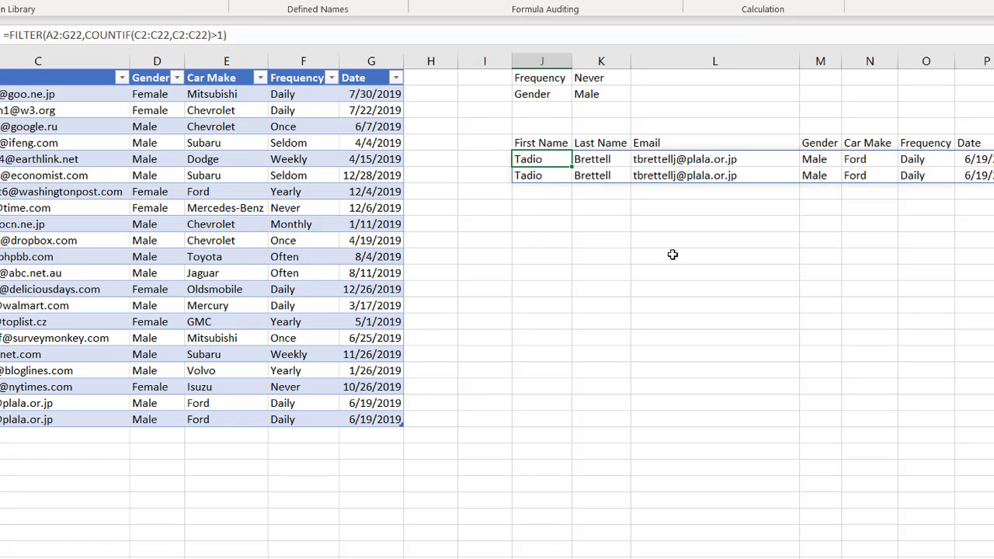
- Clear the contents of the duplicate record in the last table row, A22:G22
mouse_move(1, 419)
mouse_down()
mouse_move(168, 437)
mouse_move(373, 417)
mouse_up()
key(Delete)
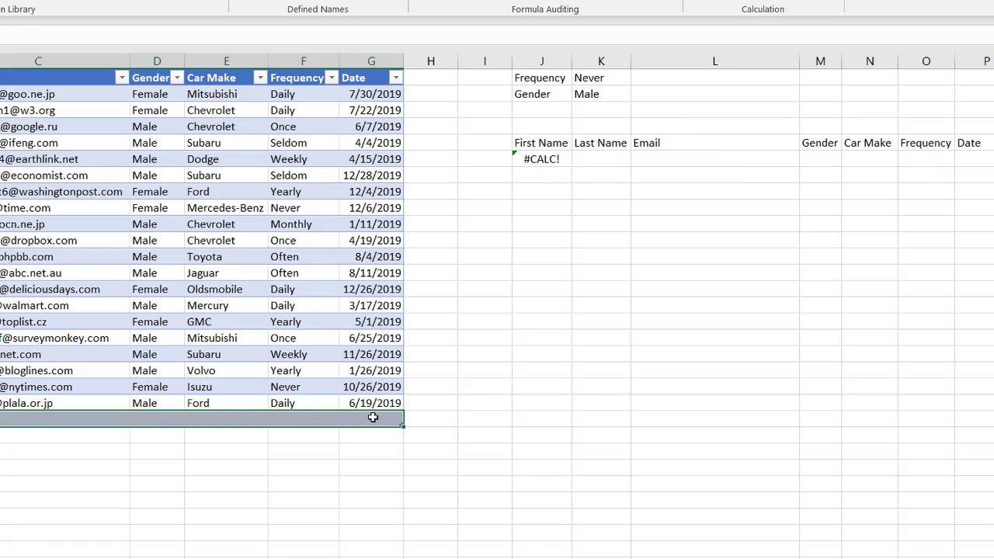
click(419, 480)
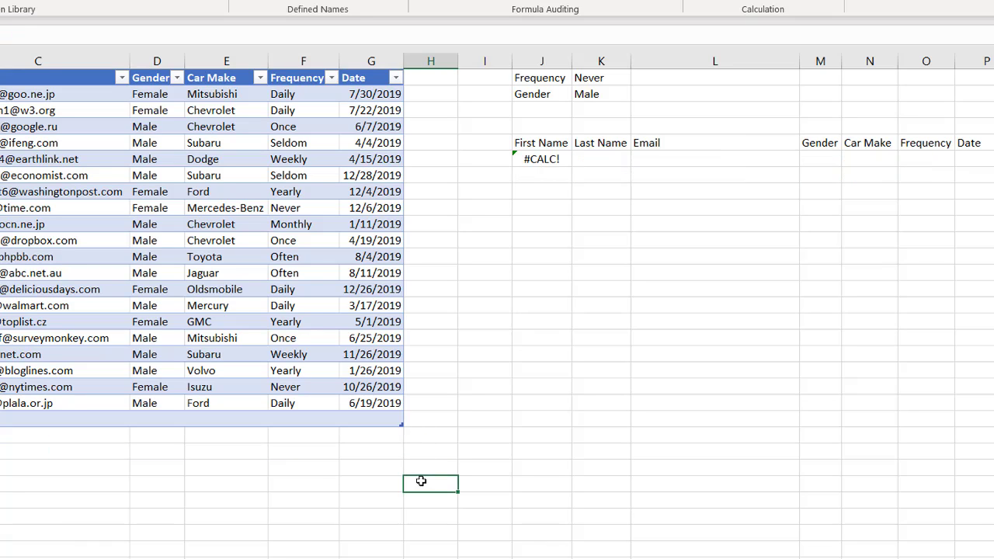
- Add "No Data" as the if_empty argument of the FILTER formula in J6
click(525, 156)
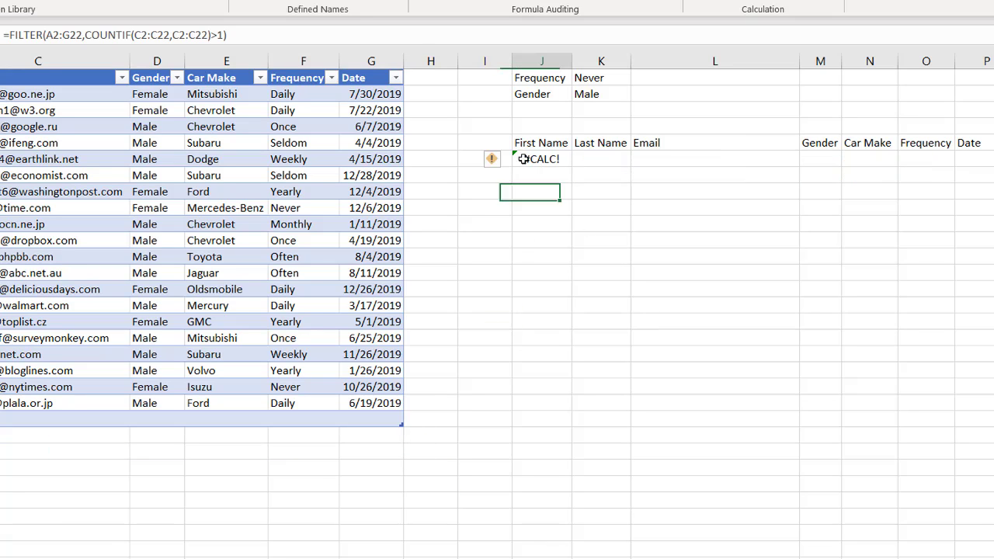
click(247, 39)
key(BackSpace)
text(,)
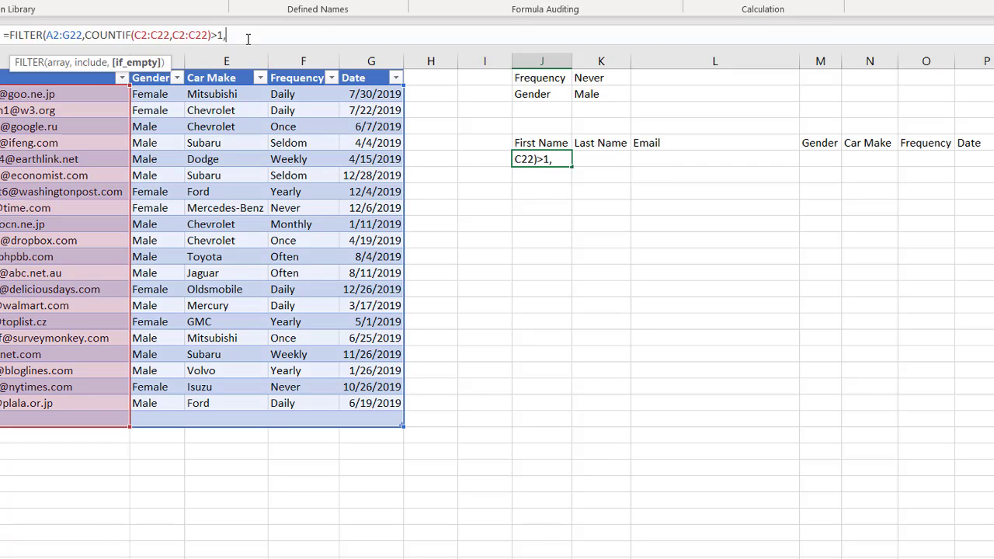
text("No Data"))
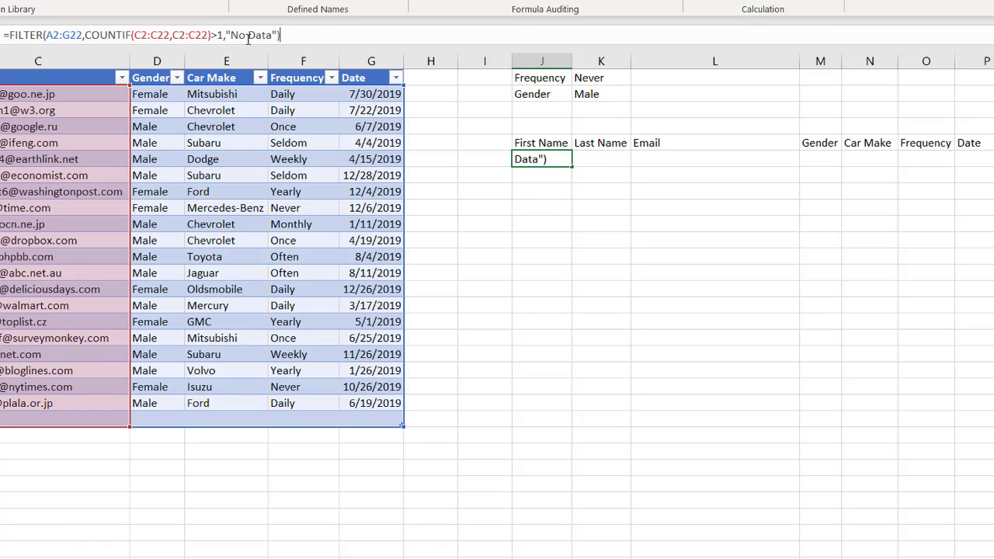
key(Return)
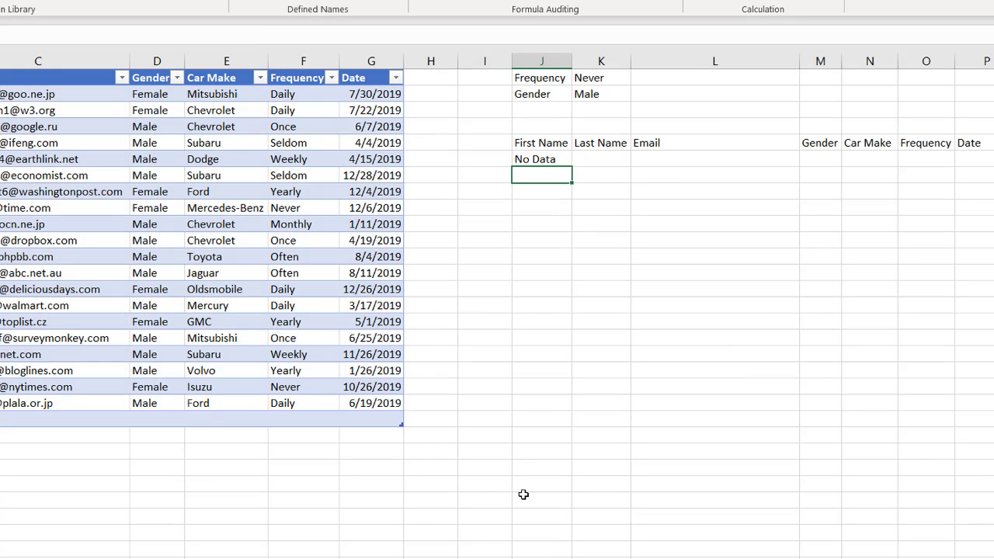
- Resize the table to end at row 21 and clear the filter output with its headers in J5:P7
drag(398, 424, 397, 416)
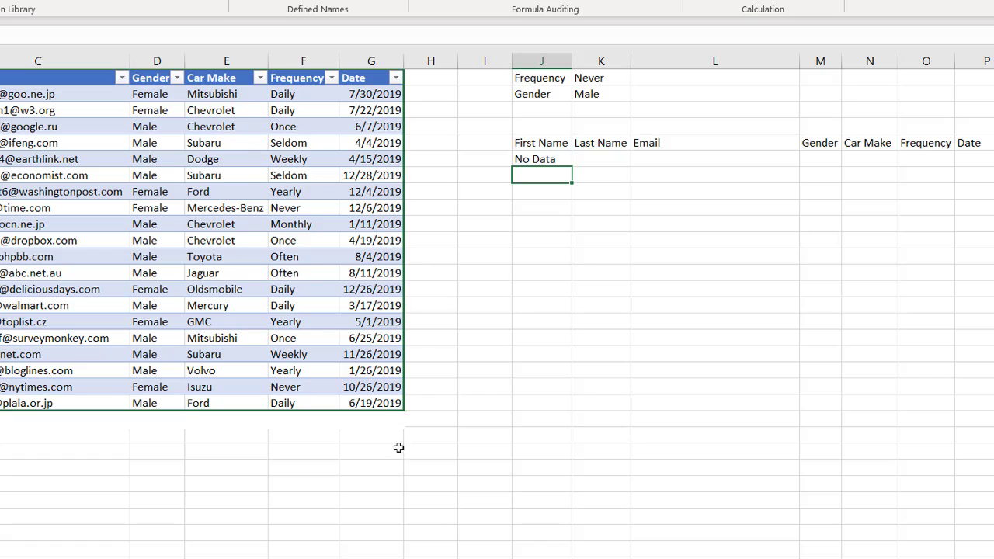
click(558, 162)
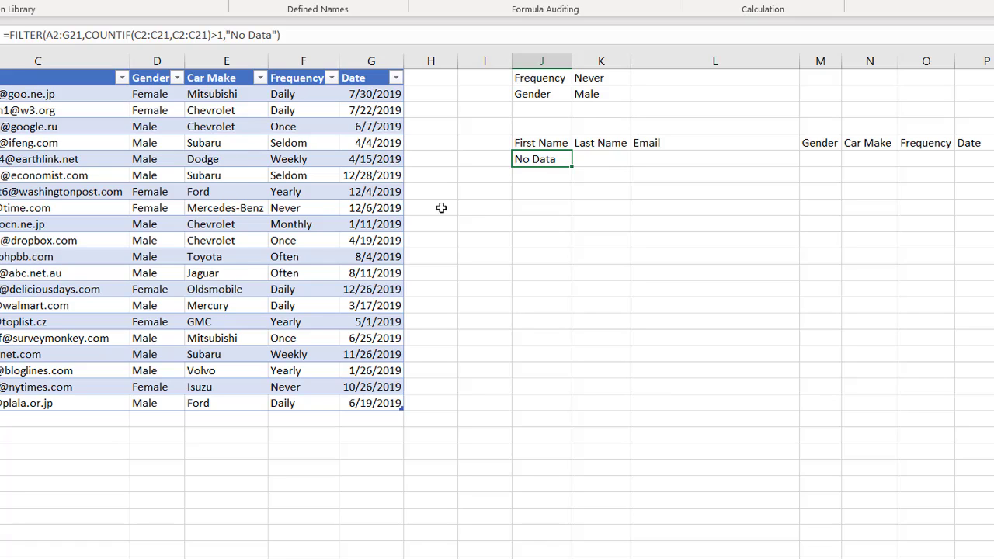
drag(552, 144, 985, 167)
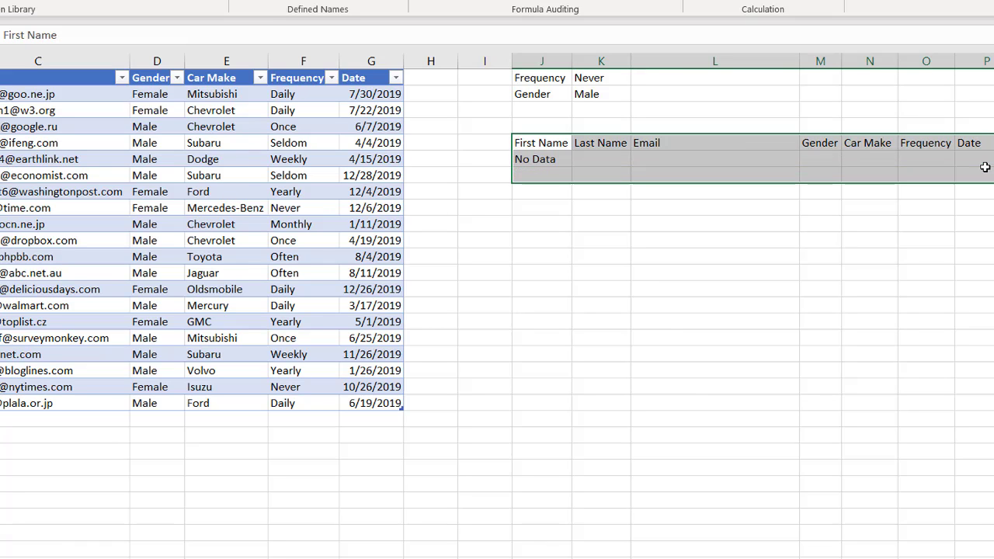
key(Delete)
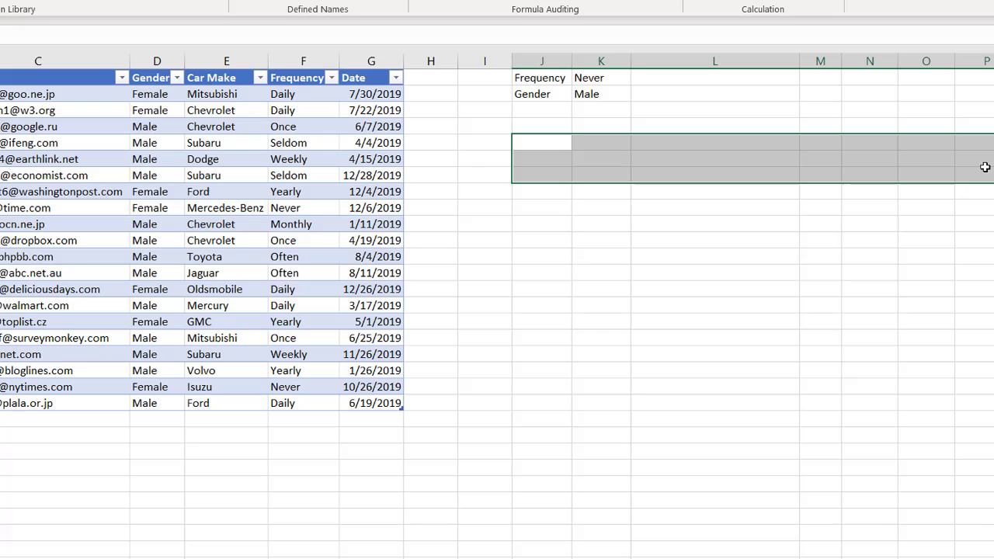
- Enter a FILTER formula in J6 that returns A2:B21 where D2:D21 equals the gender criterion in K2
click(531, 157)
scroll(121, 167, left, 5)
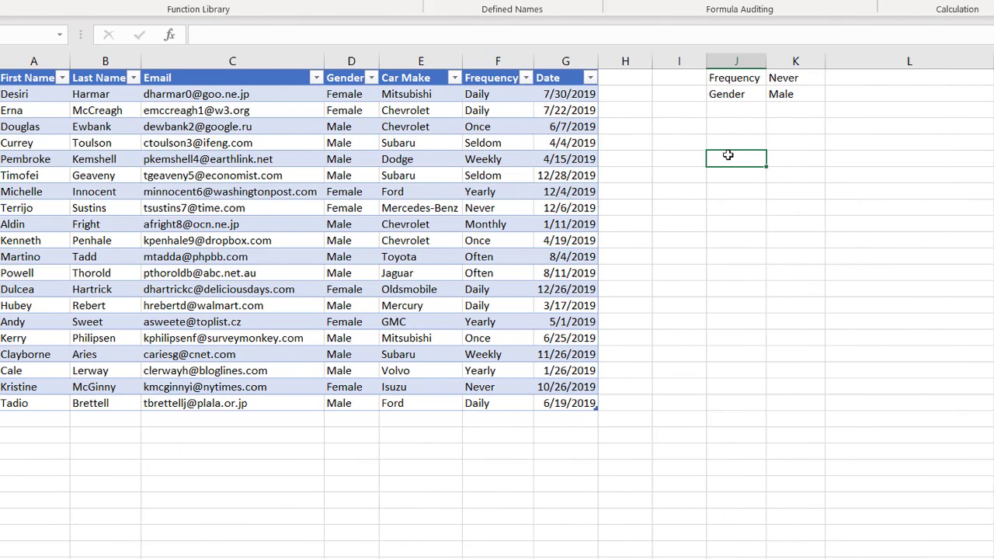
text(=fil)
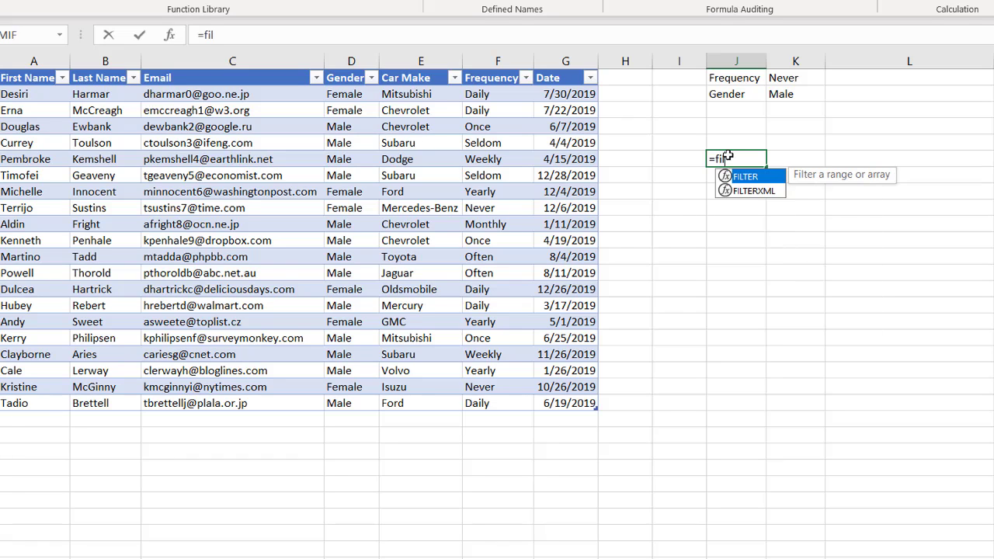
key(Tab)
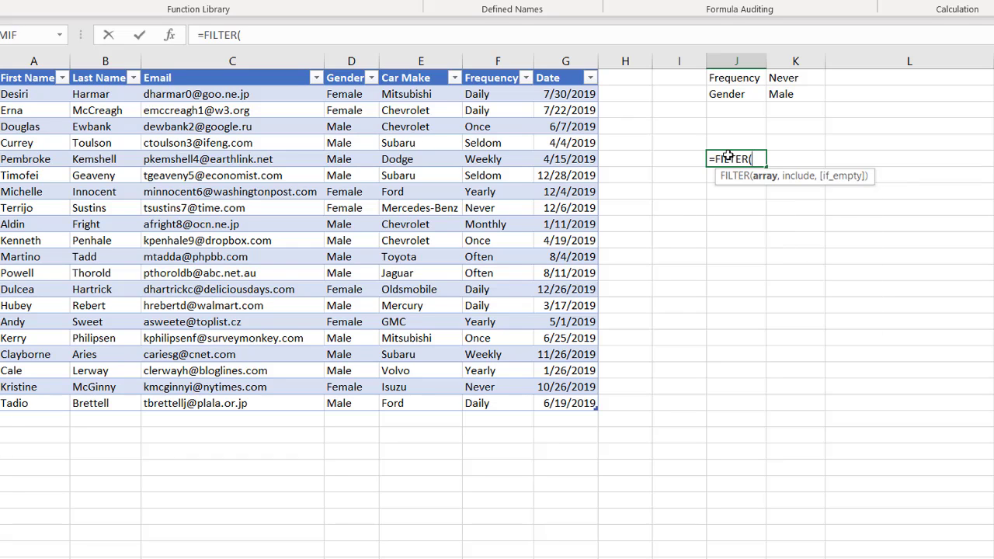
drag(35, 95, 123, 403)
text(,)
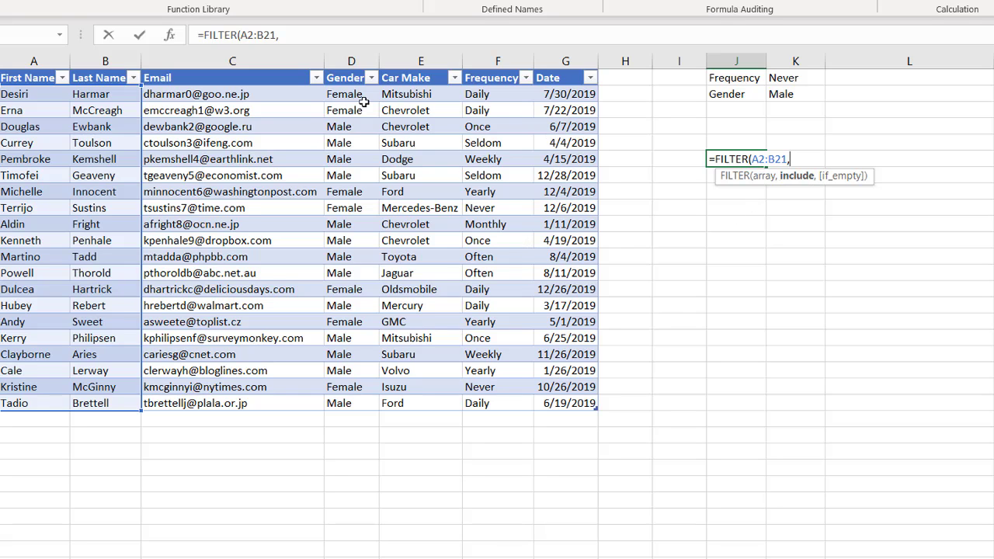
drag(349, 94, 357, 399)
text(=)
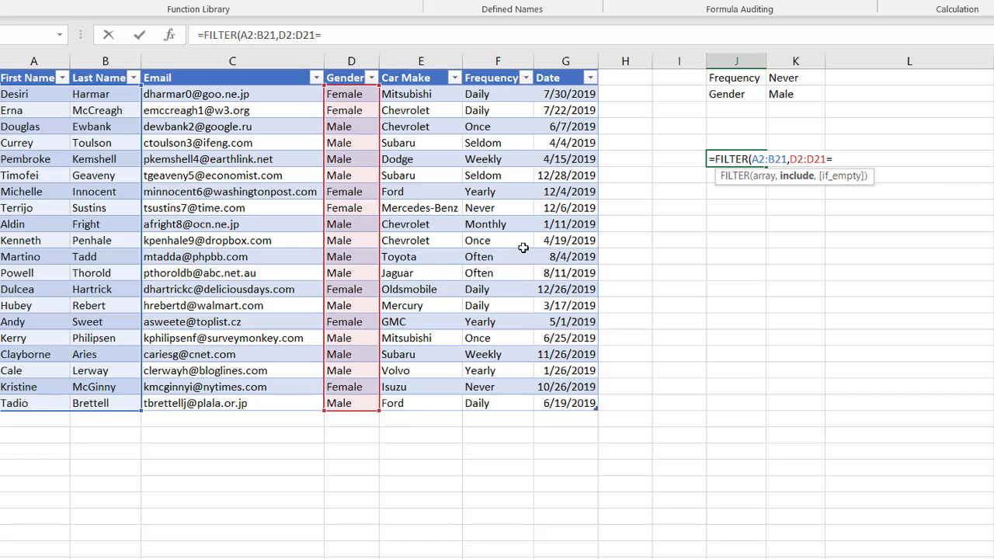
click(797, 95)
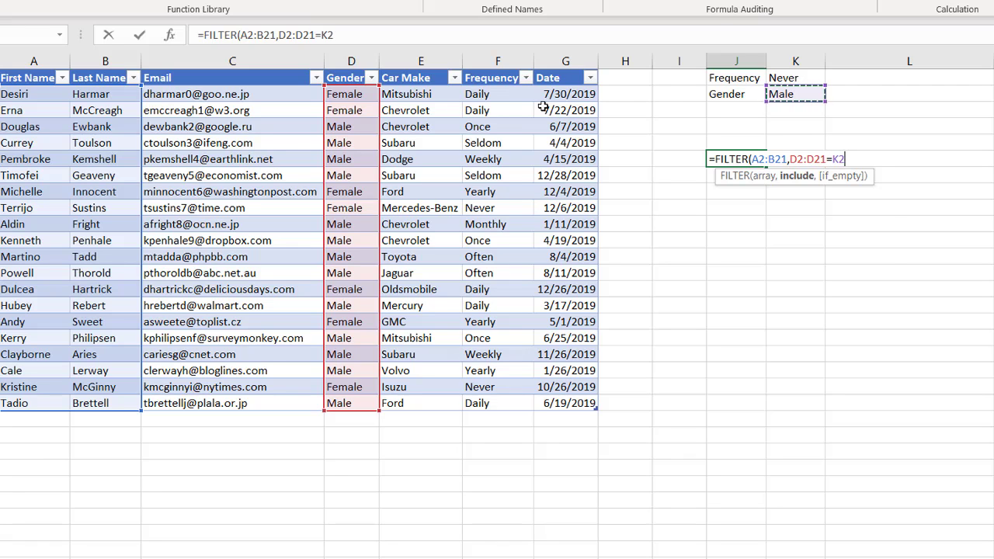
key(Return)
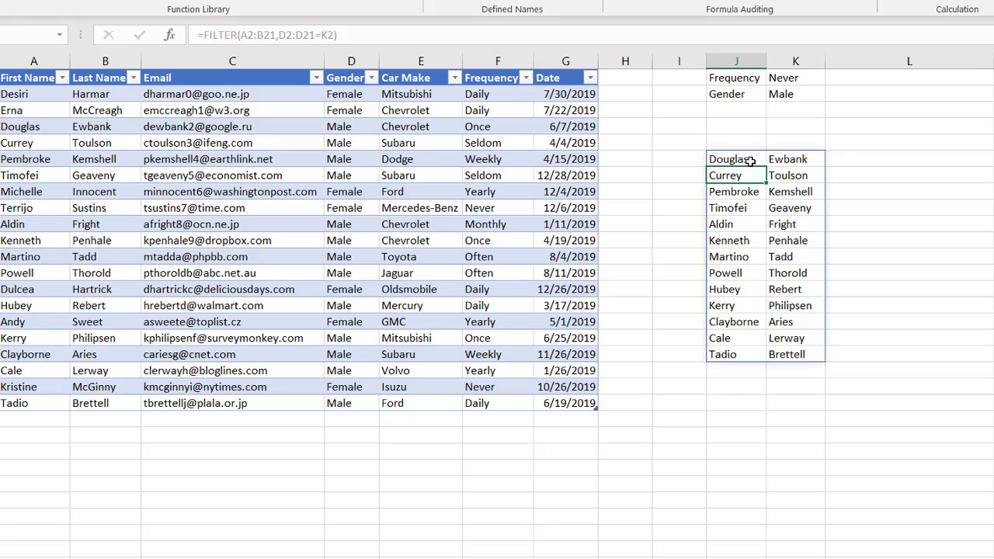
- Change the Gender criterion in K2 to Female
click(786, 94)
text(Fem)
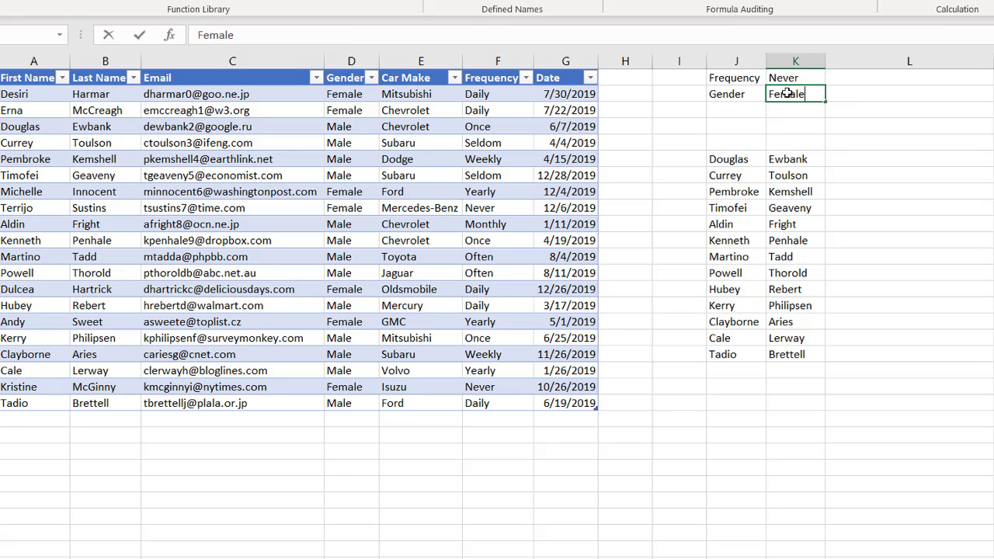
key(Return)
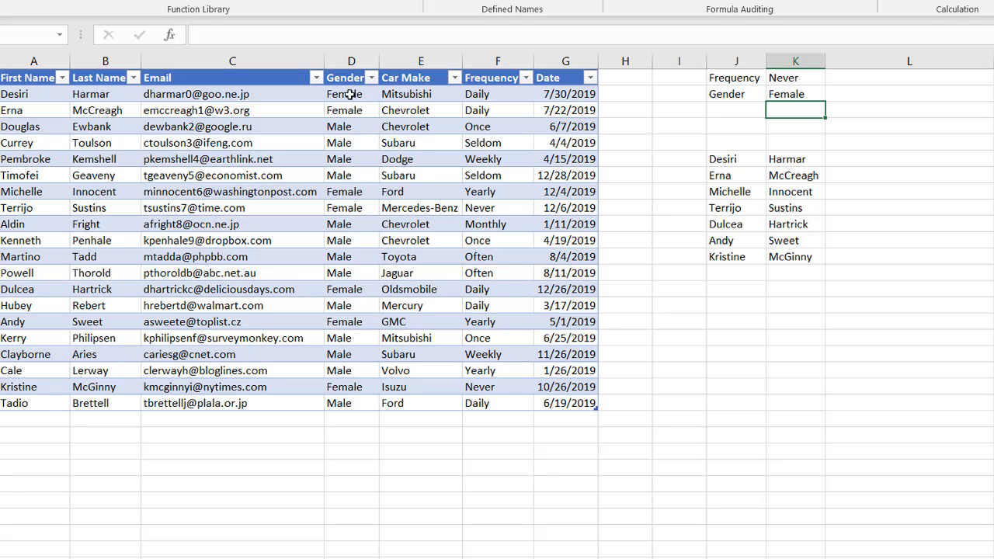
- Review the Gender column D2:D21 and delete the FILTER formula in J6
drag(351, 94, 374, 401)
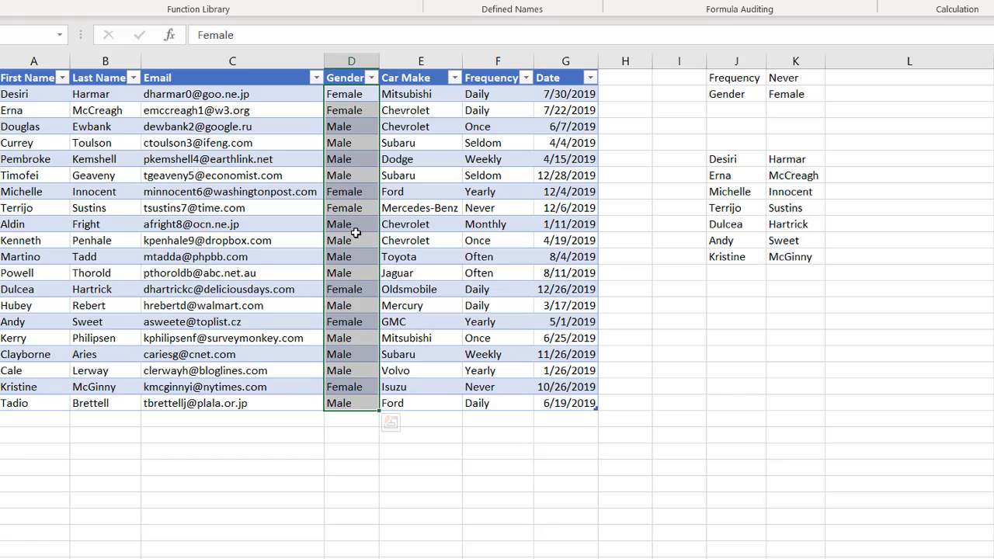
click(736, 159)
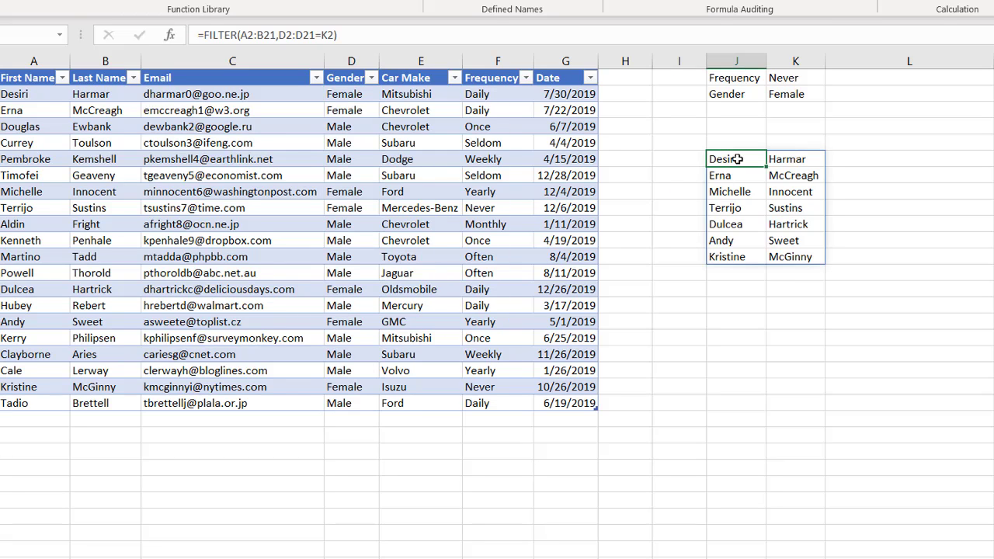
key(Delete)
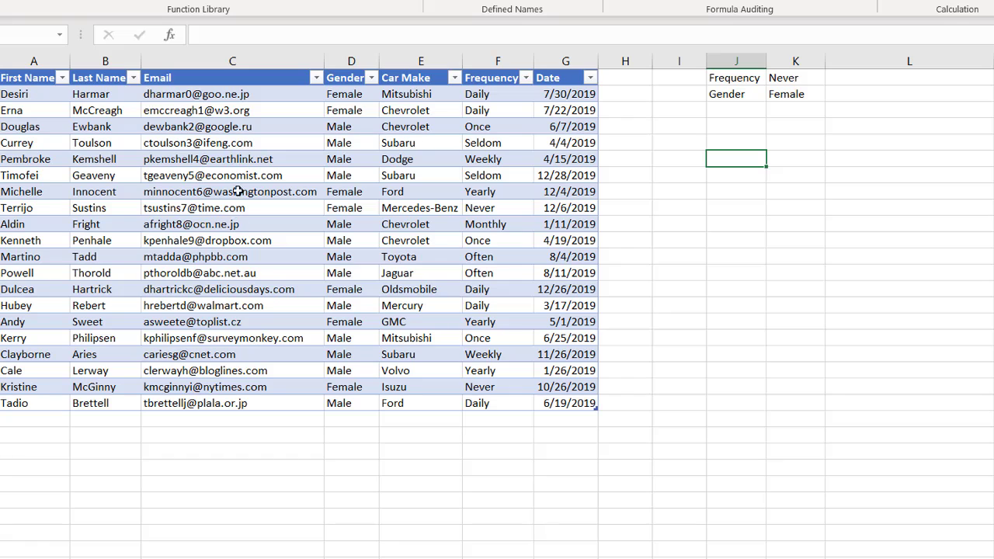
- Start a FILTER formula in J6 with A2:D21 as the array and D2:D21=K2 as the include condition
text(=FILTER()
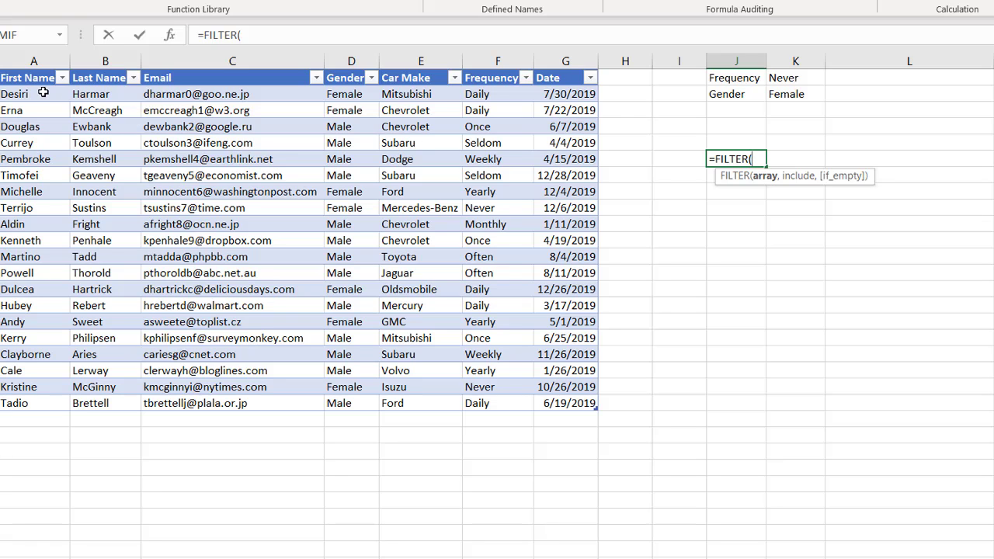
drag(43, 92, 359, 399)
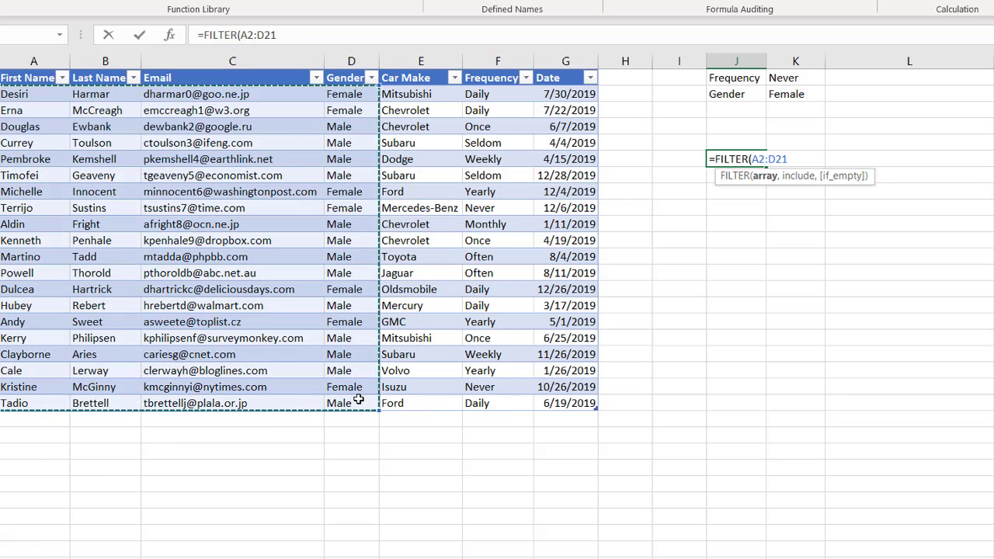
text(,)
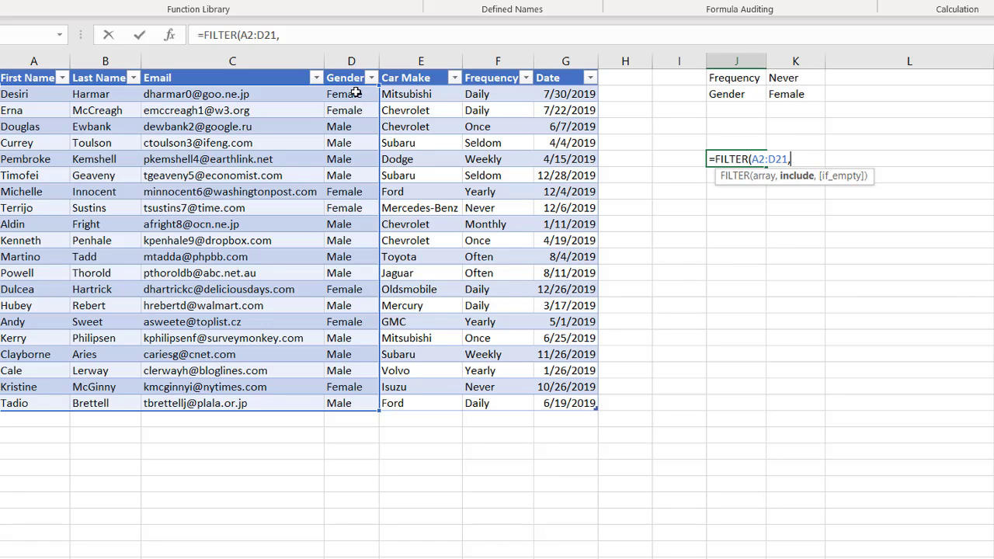
drag(355, 93, 352, 398)
text(=)
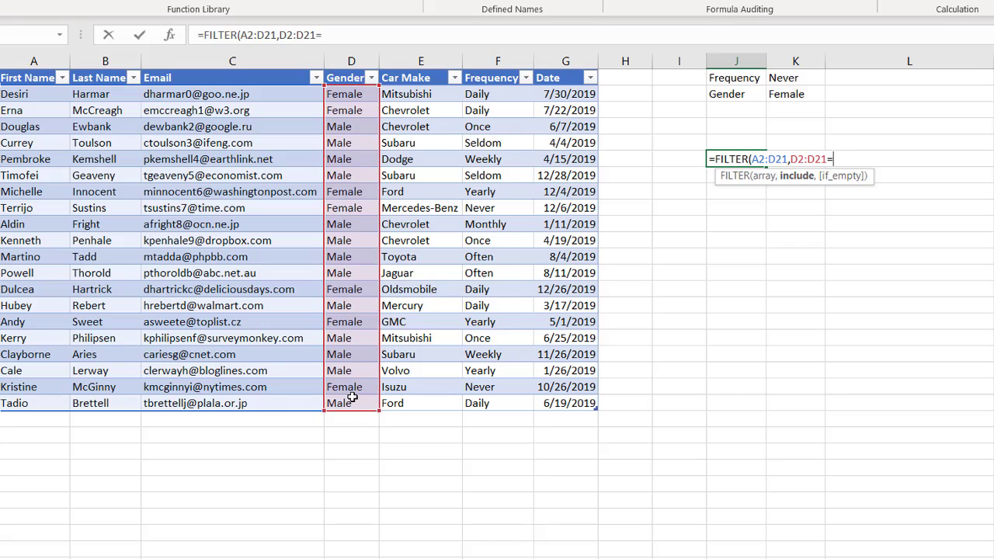
click(802, 95)
text(,)
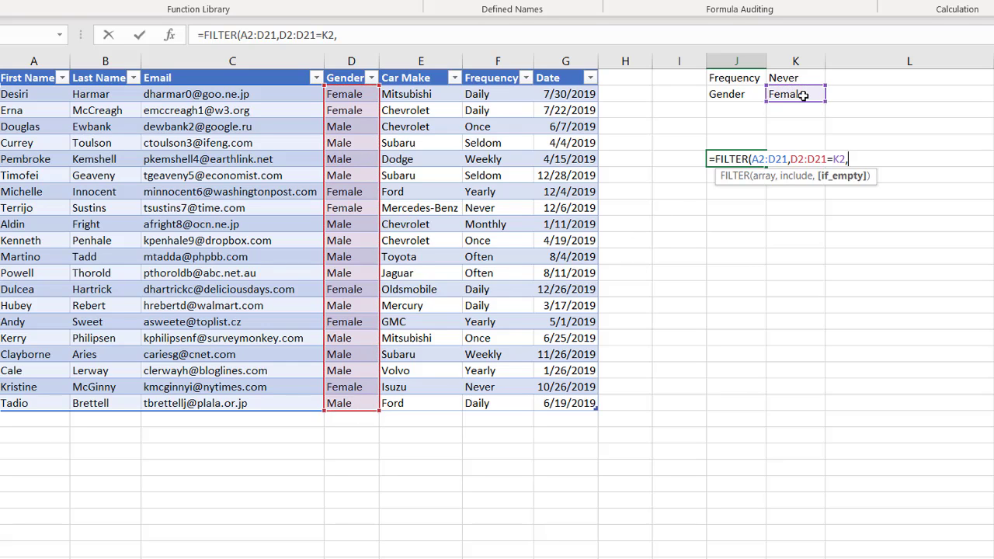
- Complete the J6 FILTER formula with "No Data" as the if_empty argument
text("No Da)
key(BackSpace)
key(BackSpace)
text(o Data)
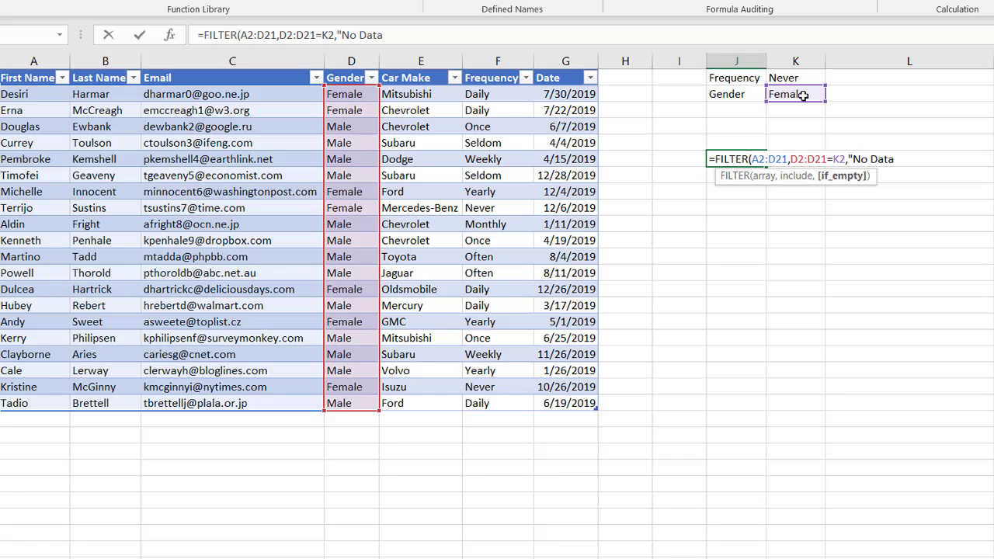
text("))
key(Return)
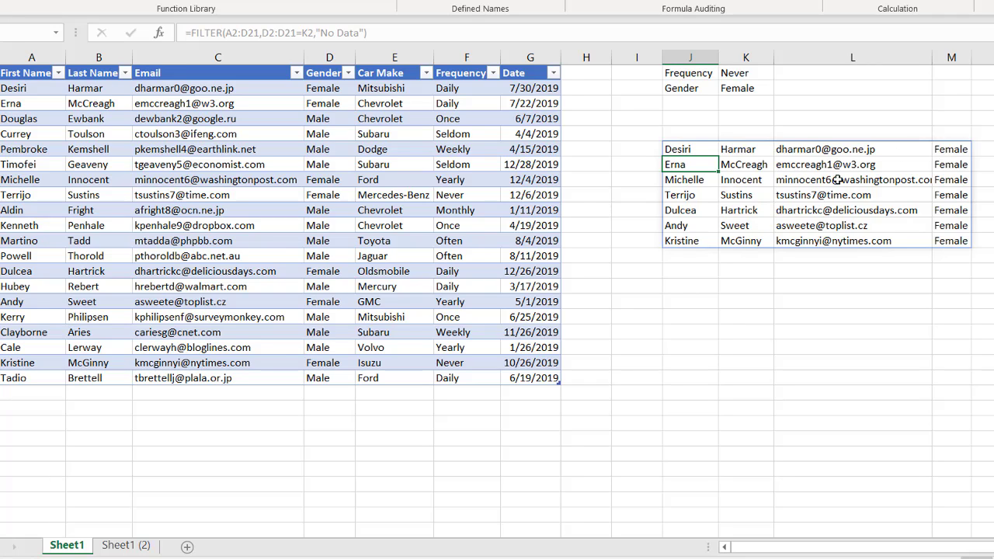
- Wrap the J6 formula in an outer FILTER with {1,1,0,1} as the include array to leave out the Email column
click(680, 150)
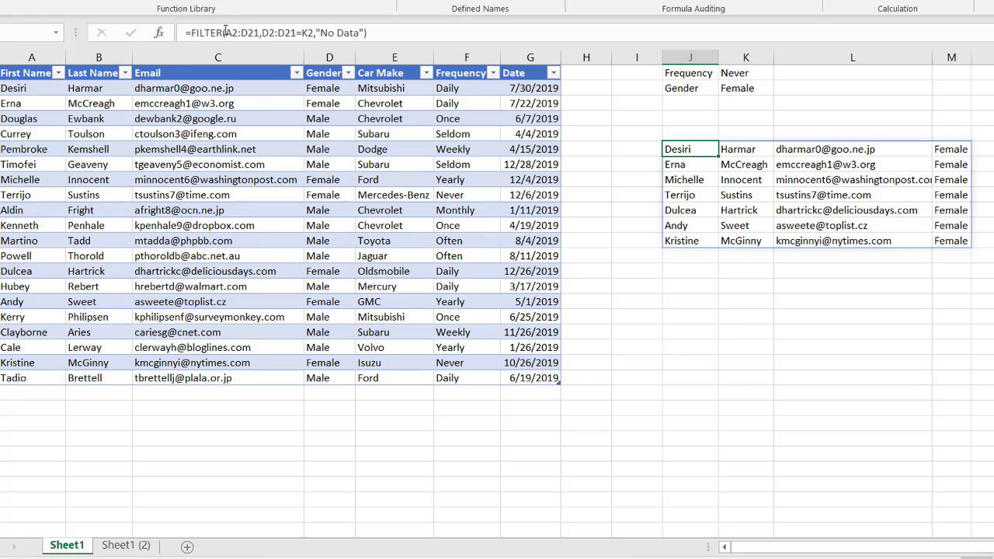
click(189, 33)
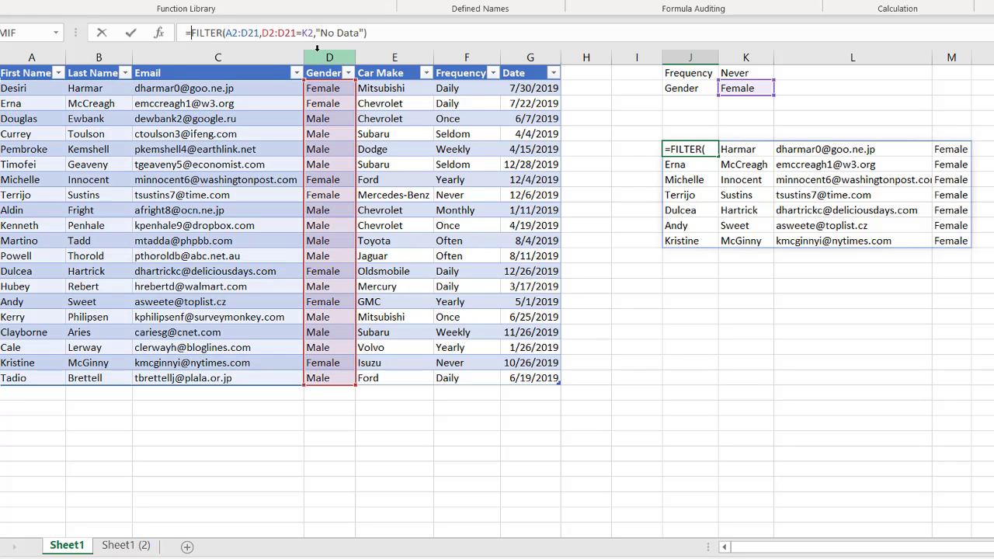
text(filter)
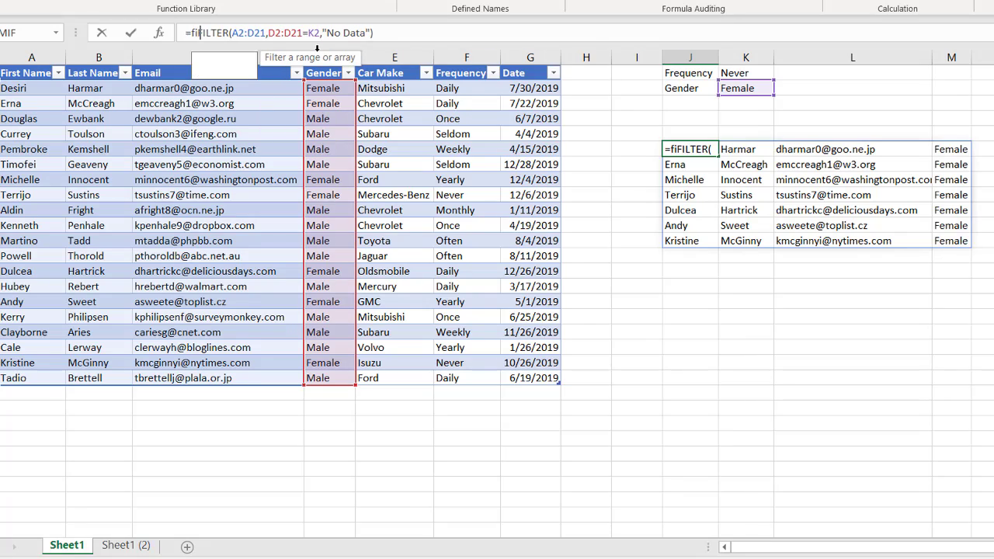
text(()
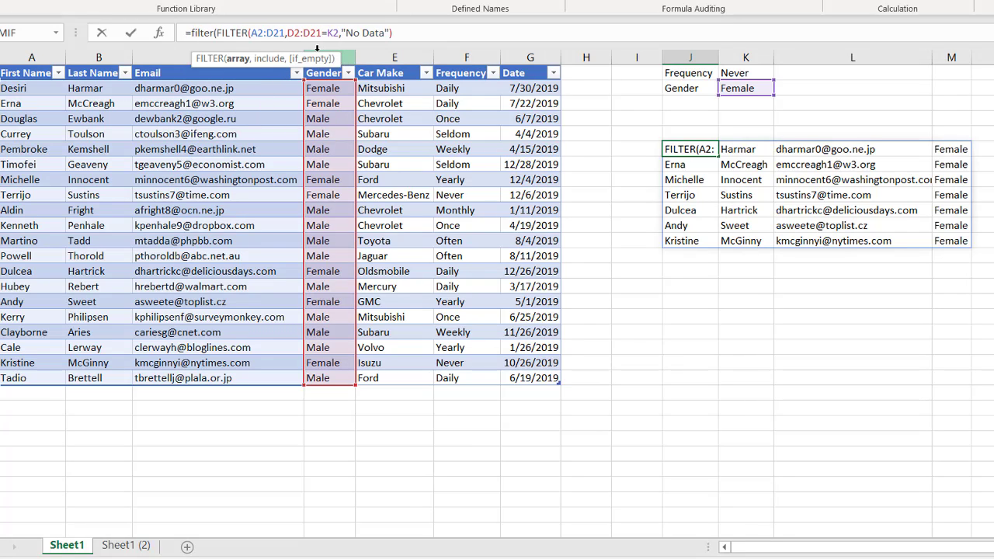
click(409, 34)
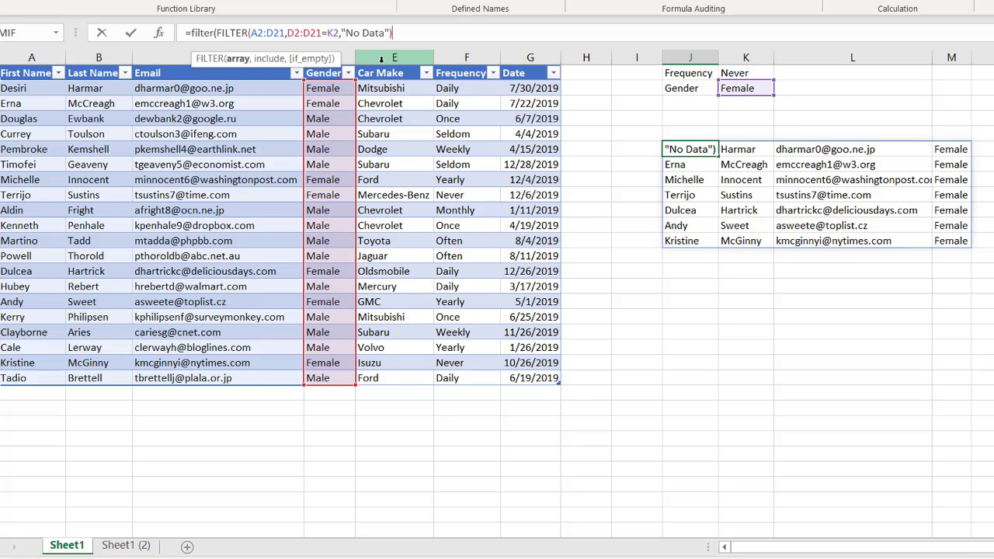
text(,)
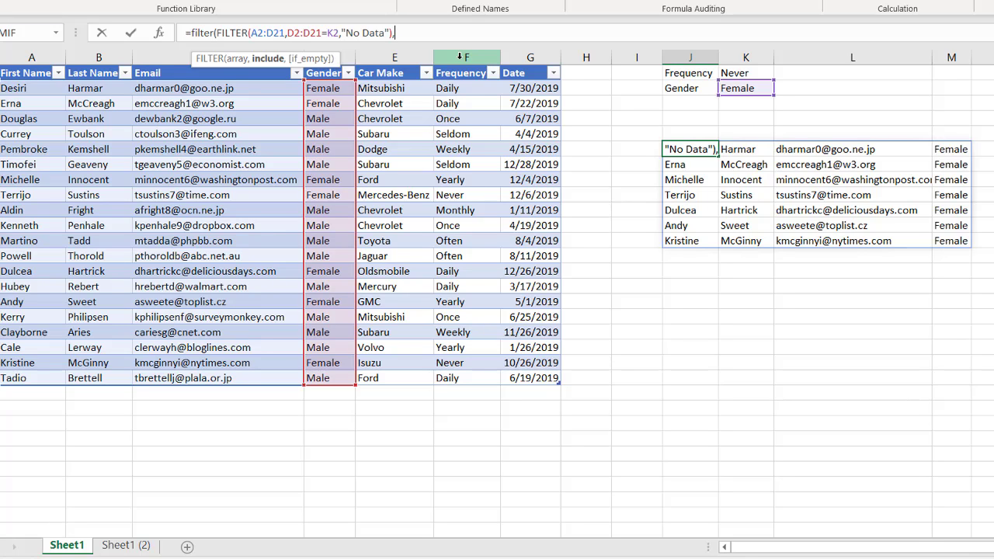
text({)
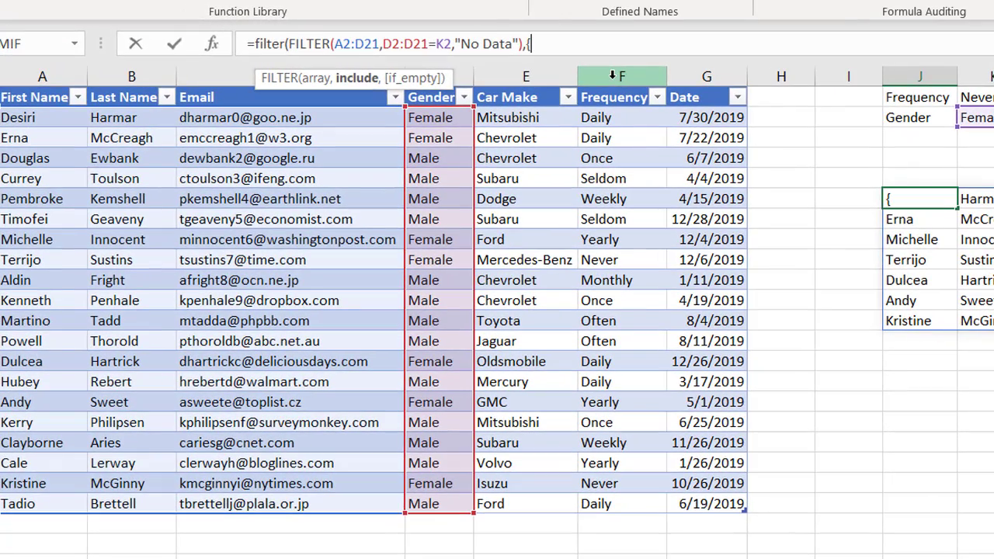
text(1,1,0,1)
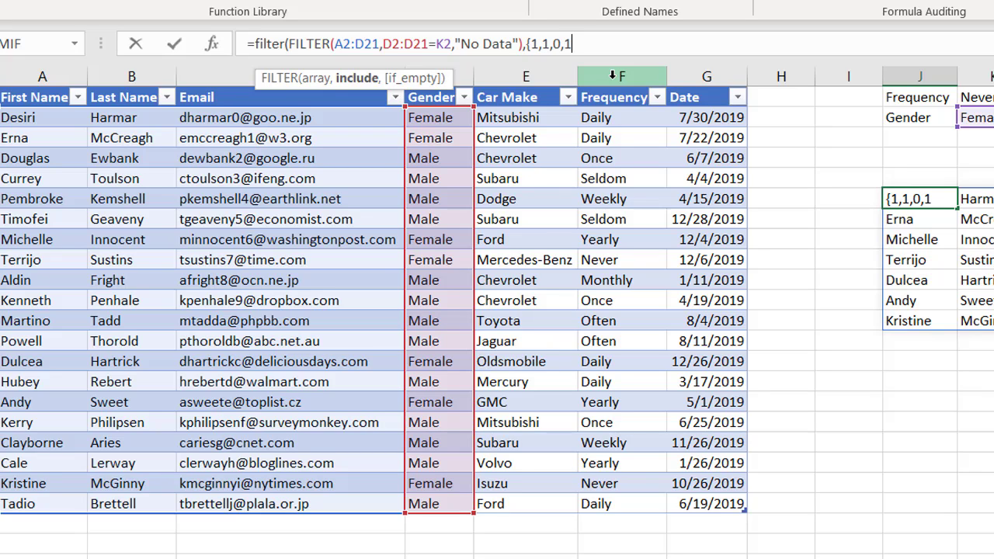
text(}))
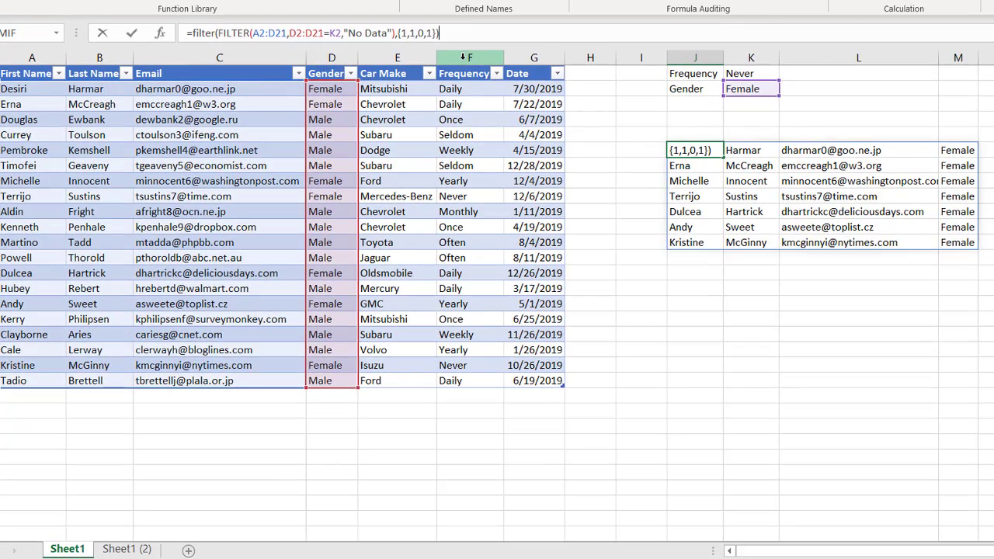
key(Return)
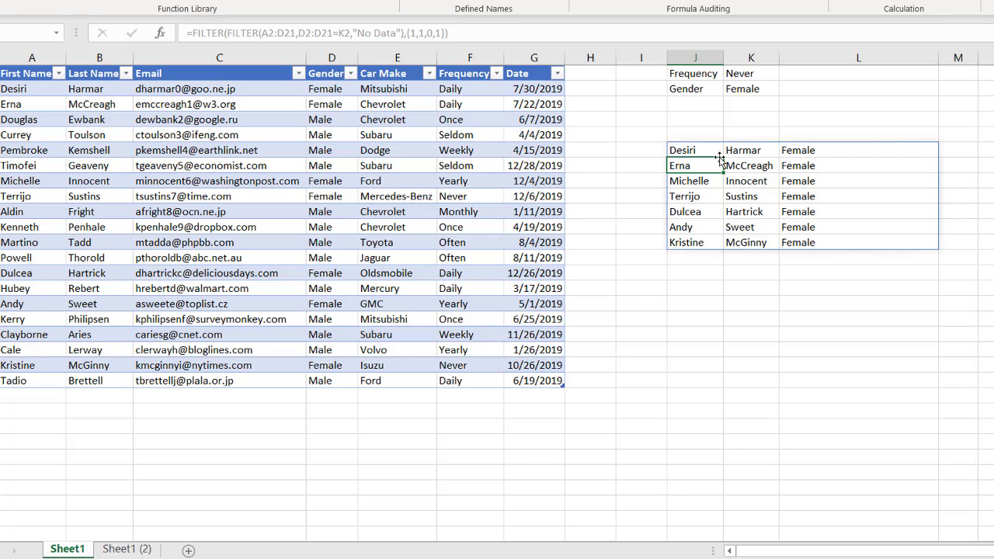
drag(705, 150, 804, 227)
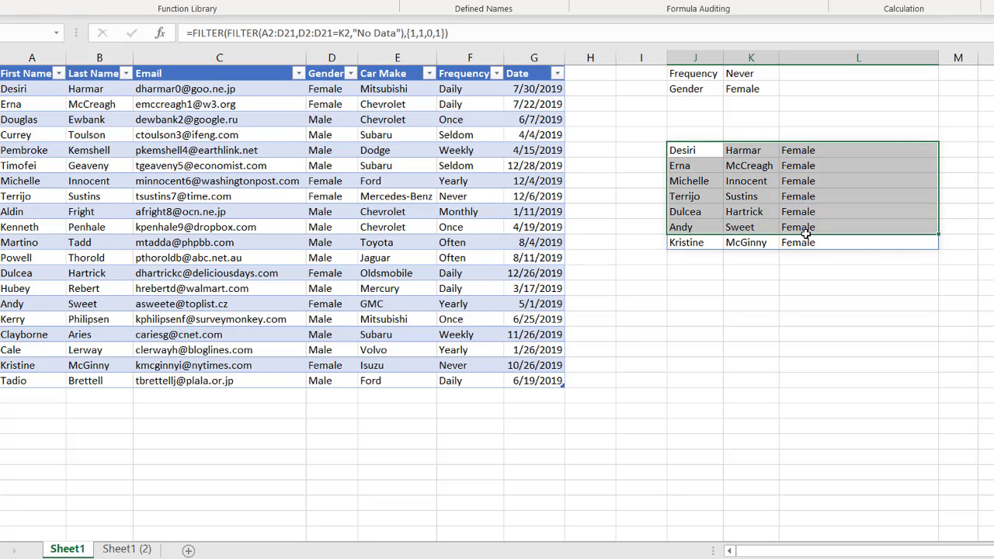
click(703, 153)
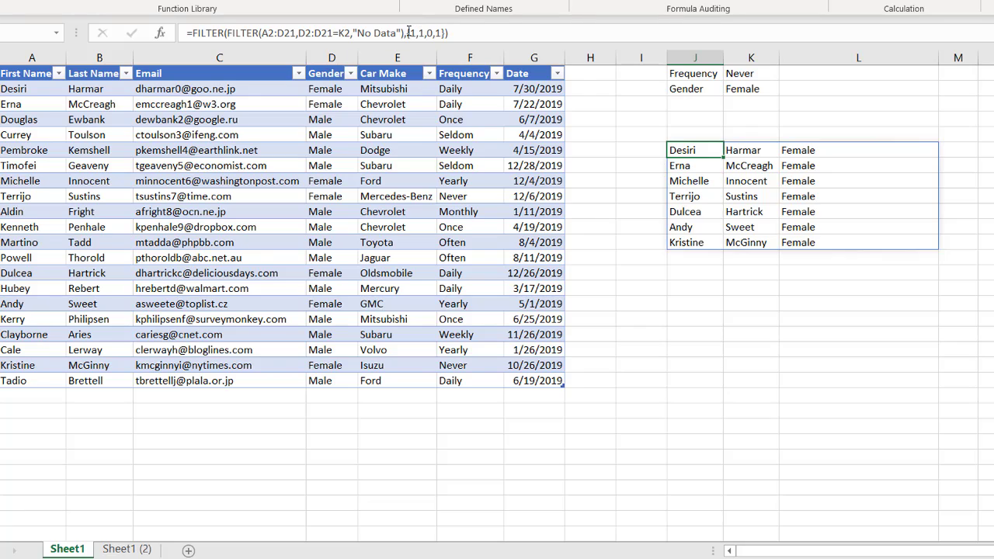